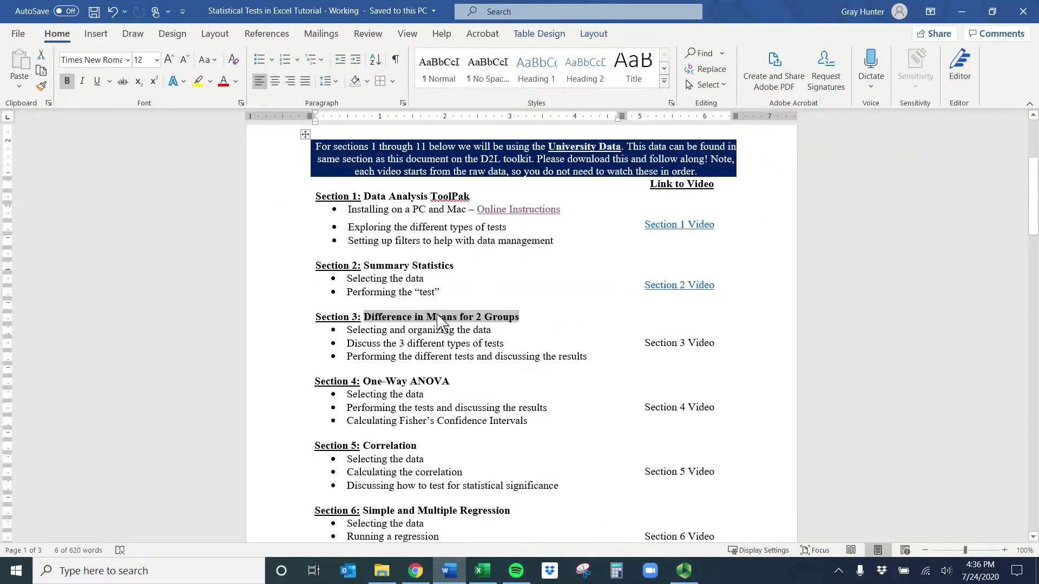
Step: Switch to the University Data workbook in Excel and open the Difference in Means for 2 Group sheet
{"action": "left_click", "coordinate": [967, 17]}
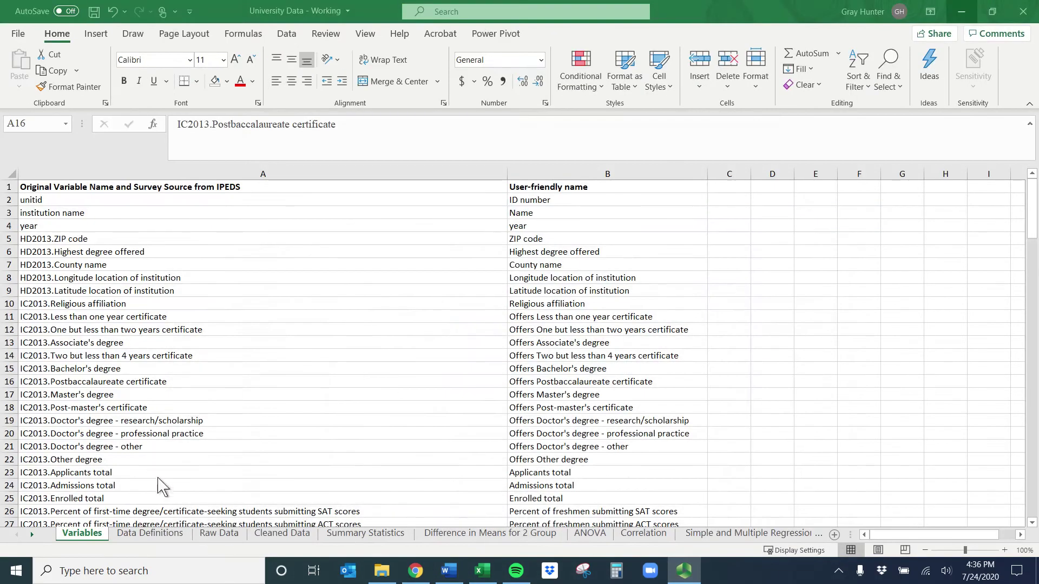
{"action": "left_click", "coordinate": [481, 535]}
{"action": "left_click", "coordinate": [498, 420]}
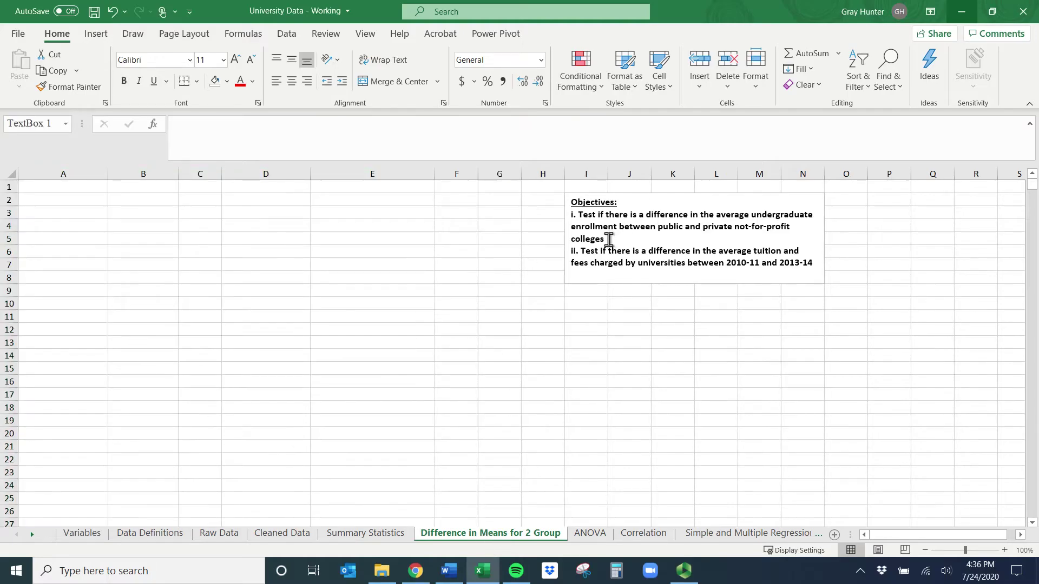
Step: Examine the first objective in the Objectives text box, about average undergraduate enrollment at public and private not-for-profit colleges
{"action": "left_click_drag", "start_coordinate": [611, 236], "coordinate": [572, 212]}
{"action": "left_click", "coordinate": [632, 227]}
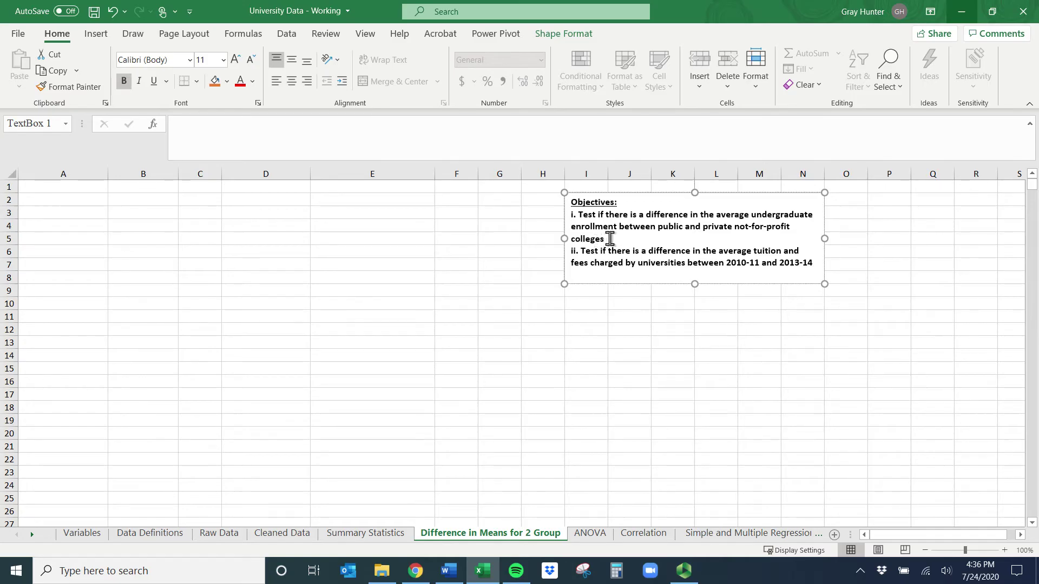
{"action": "double_click", "coordinate": [583, 236]}
{"action": "left_click_drag", "start_coordinate": [583, 236], "coordinate": [792, 223]}
{"action": "left_click", "coordinate": [574, 217]}
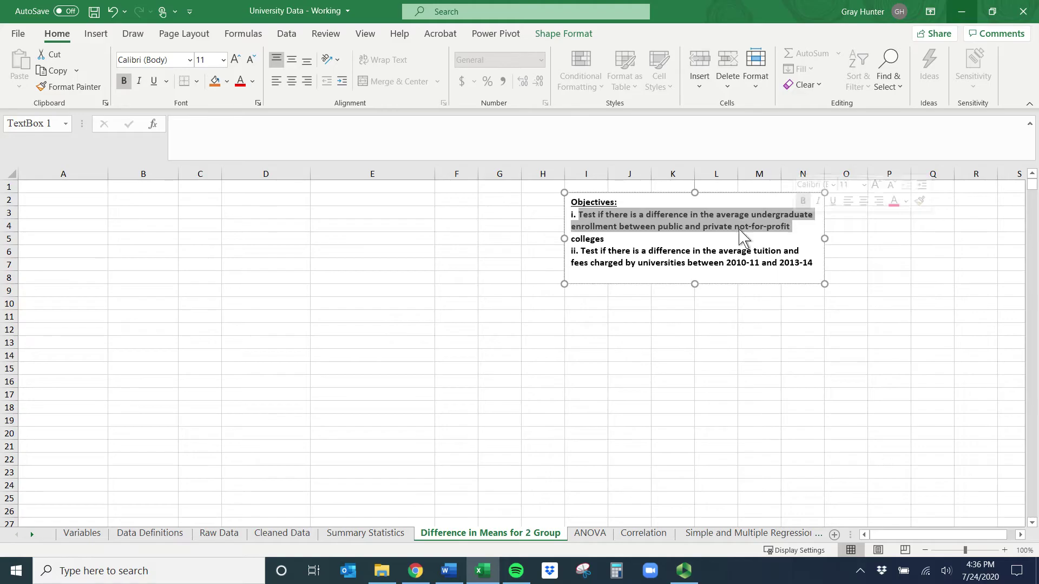
{"action": "left_click", "coordinate": [605, 239]}
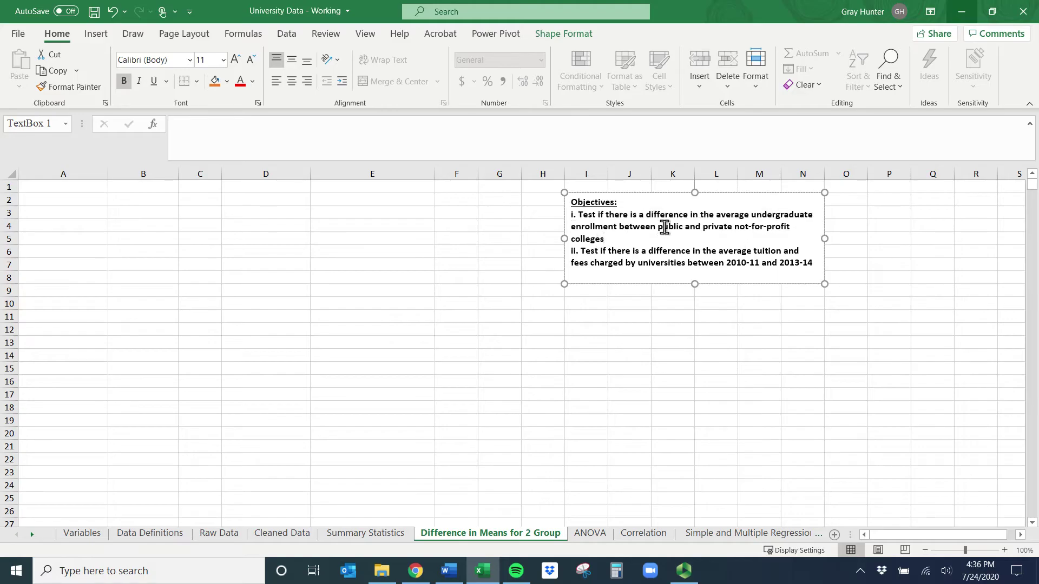
{"action": "double_click", "coordinate": [663, 227]}
{"action": "left_click", "coordinate": [706, 232]}
{"action": "left_click_drag", "start_coordinate": [705, 229], "coordinate": [782, 231]}
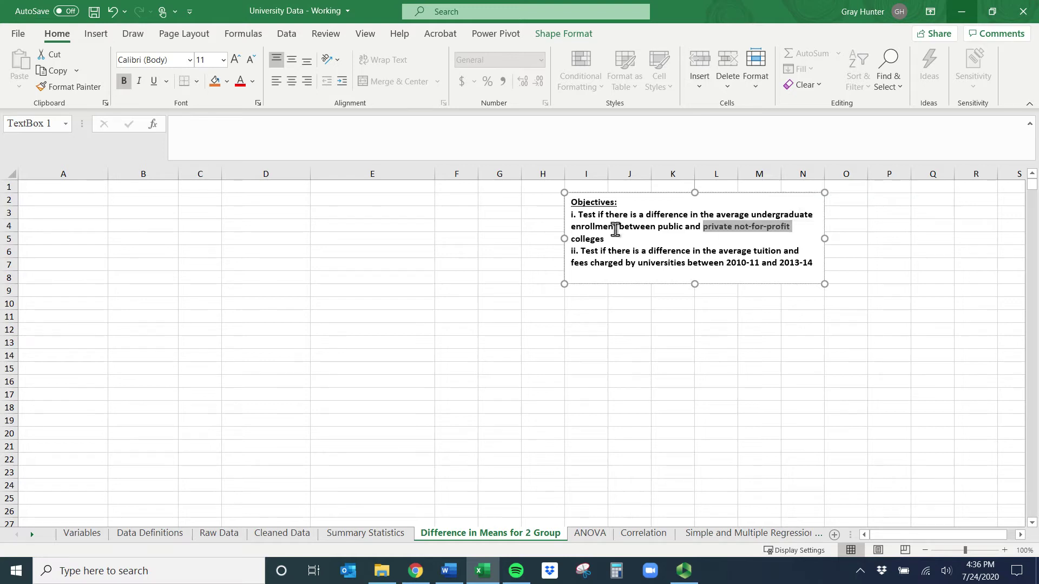
{"action": "left_click_drag", "start_coordinate": [617, 227], "coordinate": [716, 213]}
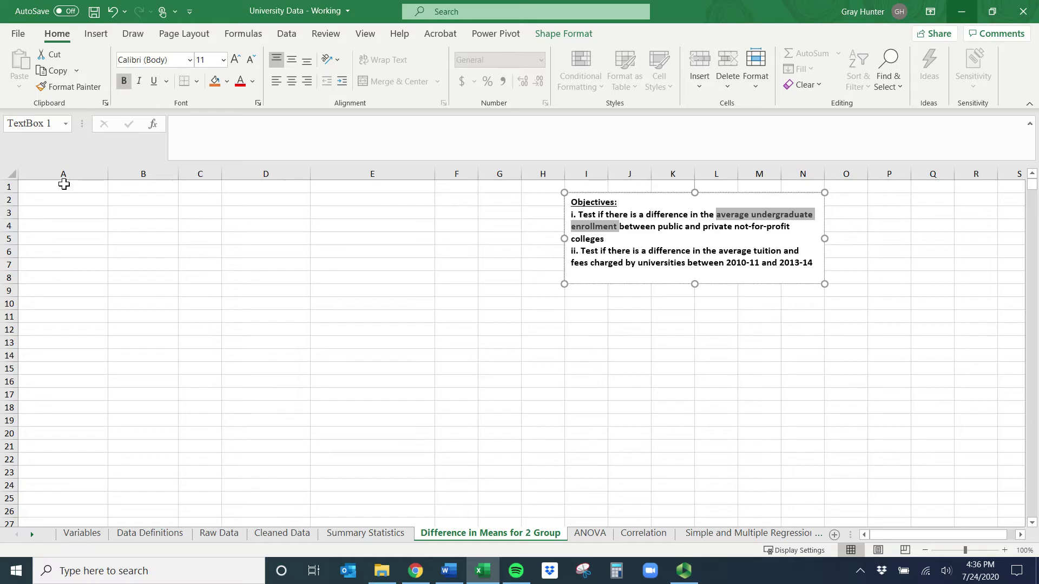
Step: Enter the headers Public Enrollment in A1 and Private not-for-profit Enrollment in B1, and widen column B to fit its header
{"action": "left_click", "coordinate": [64, 185]}
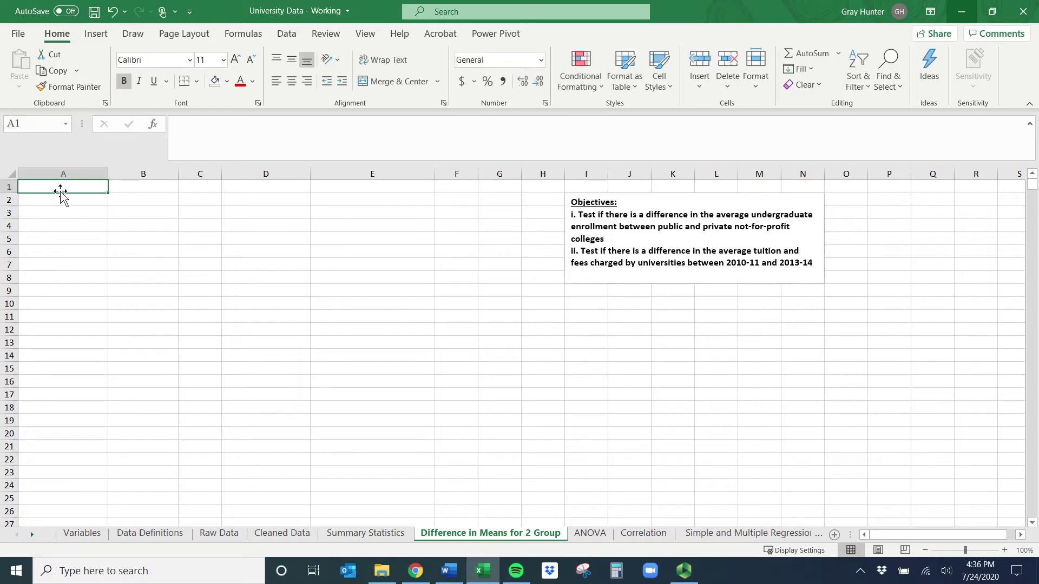
{"action": "type", "text": "Public Enro"}
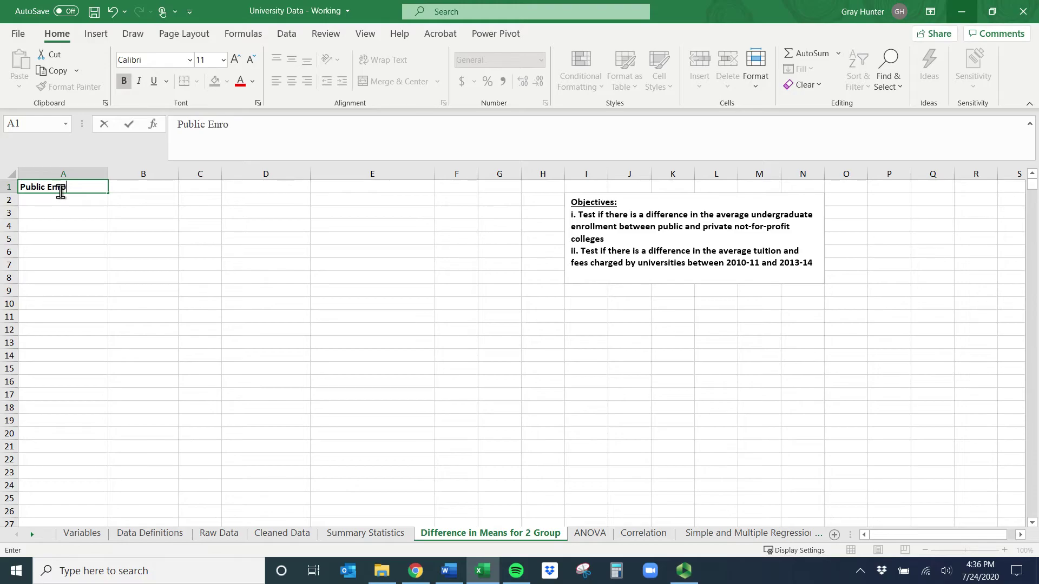
{"action": "type", "text": "llment"}
{"action": "key", "text": "Tab"}
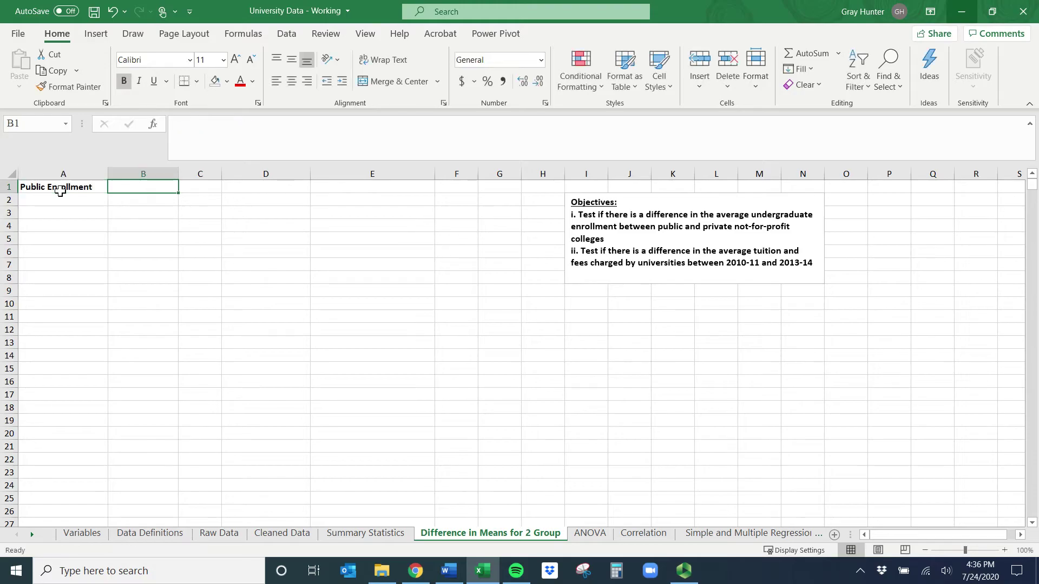
{"action": "type", "text": "Private not-for"}
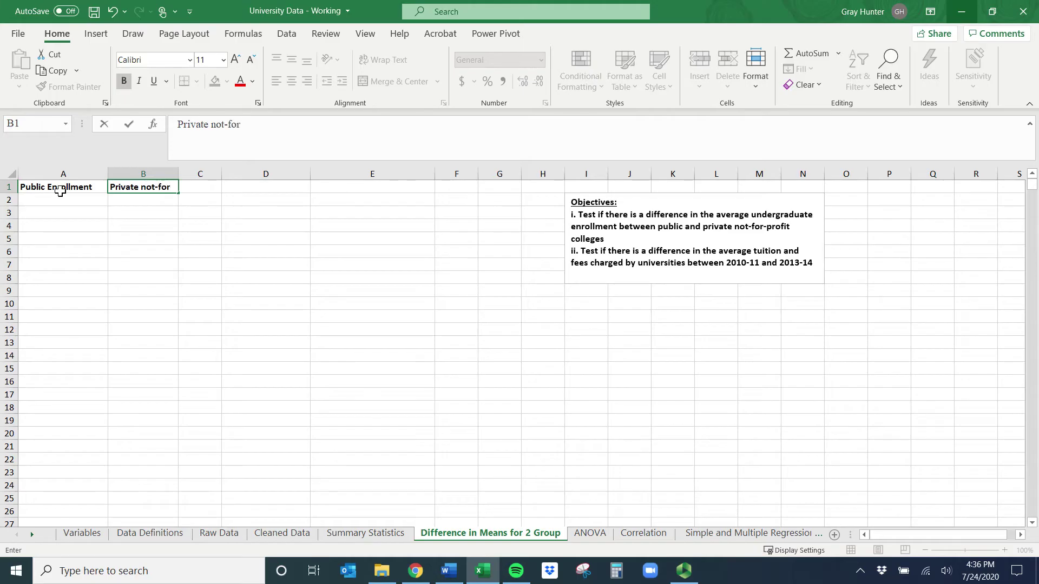
{"action": "type", "text": "-profit Enrollment"}
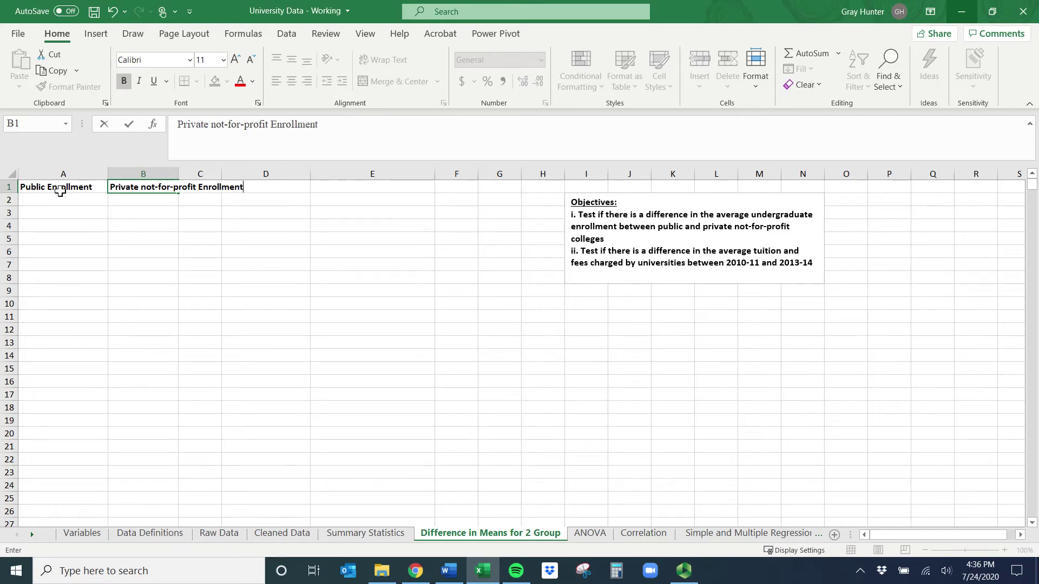
{"action": "key", "text": "Return"}
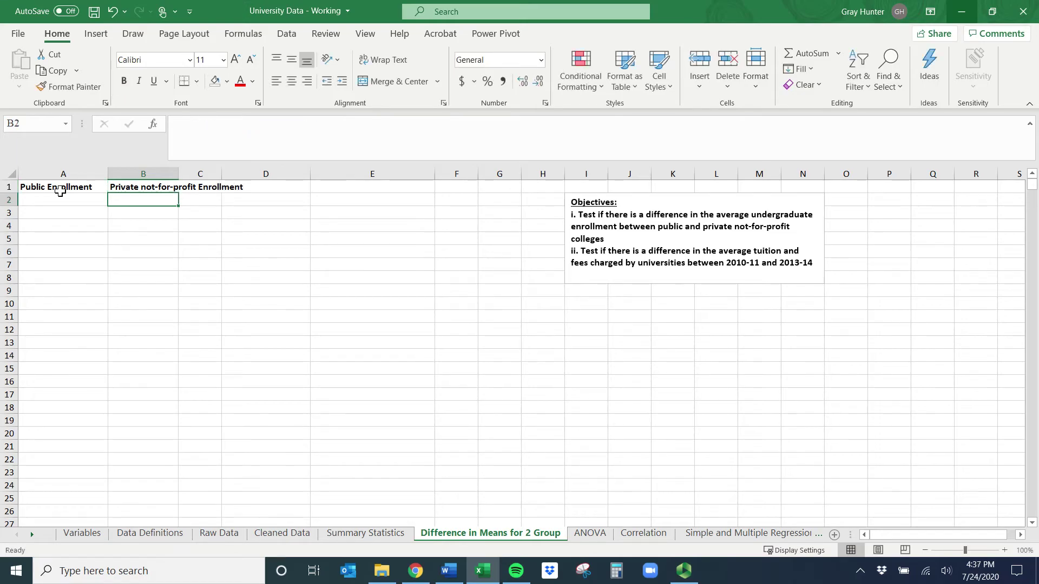
{"action": "left_click_drag", "start_coordinate": [179, 172], "coordinate": [250, 171]}
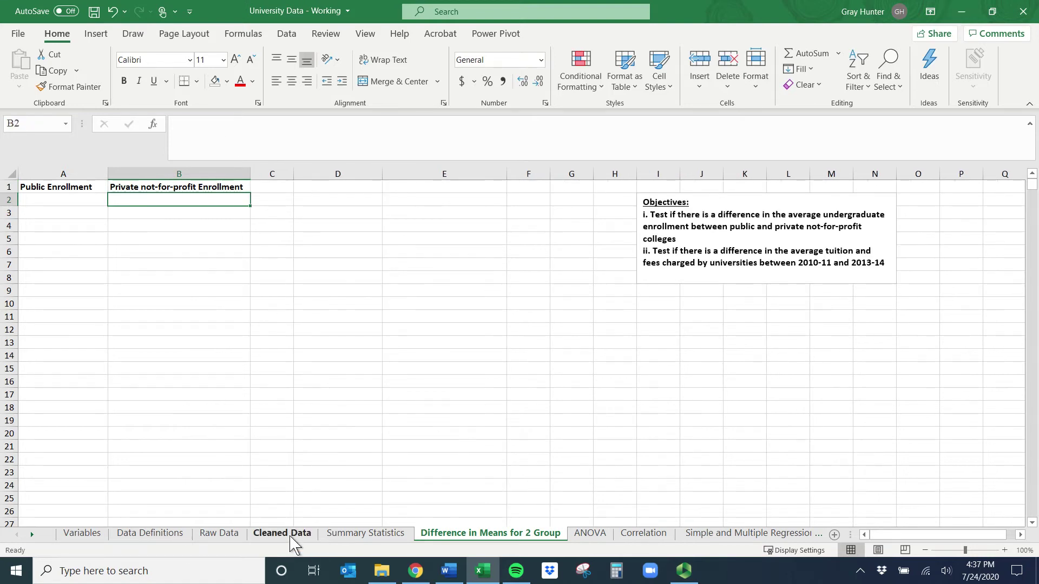
Step: Fill the whole Institution Type column on the Cleaned Data sheet with light blue
{"action": "left_click", "coordinate": [291, 537]}
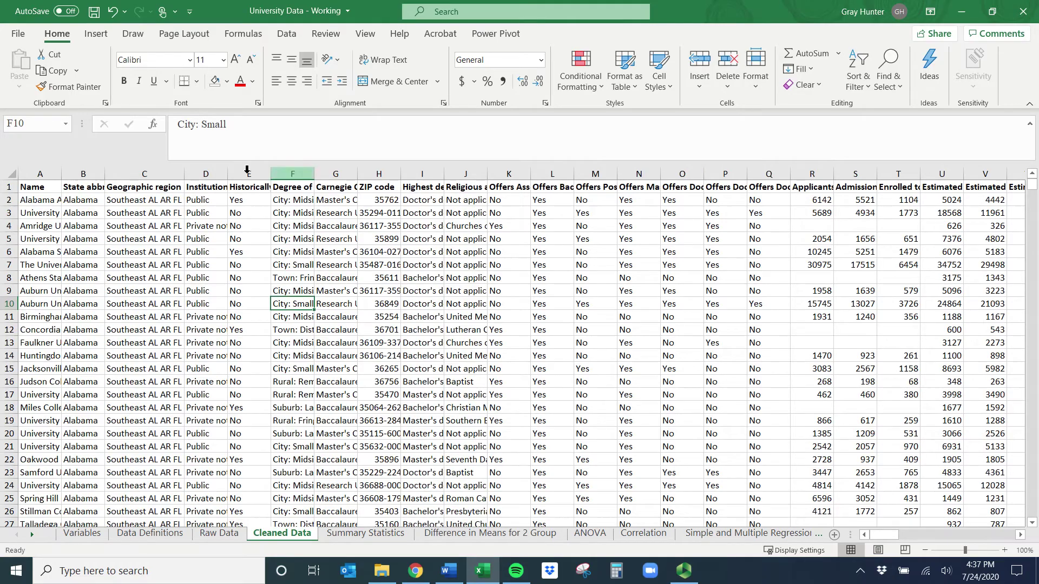
{"action": "left_click", "coordinate": [8, 185]}
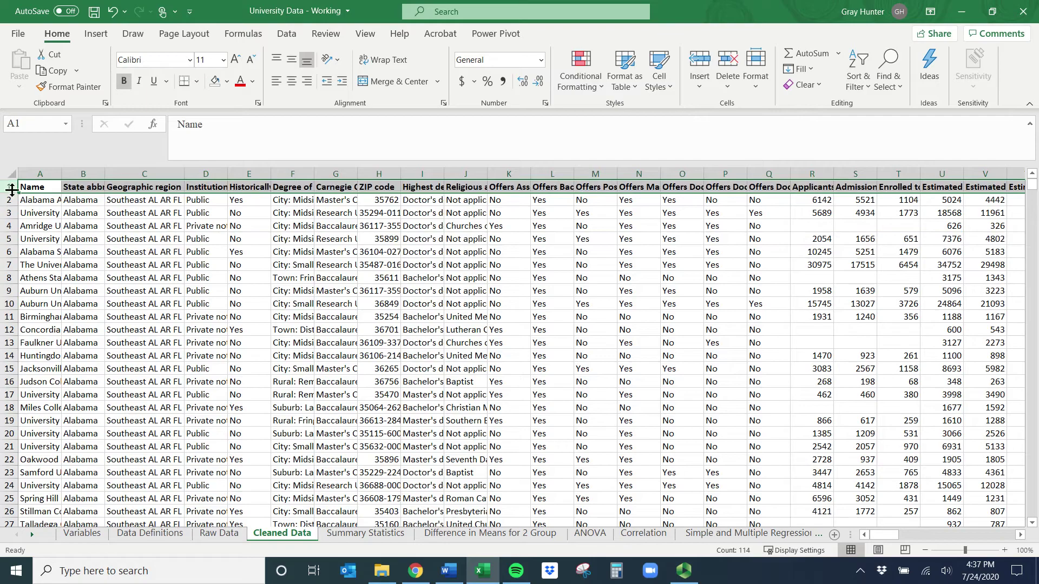
{"action": "left_click", "coordinate": [81, 213]}
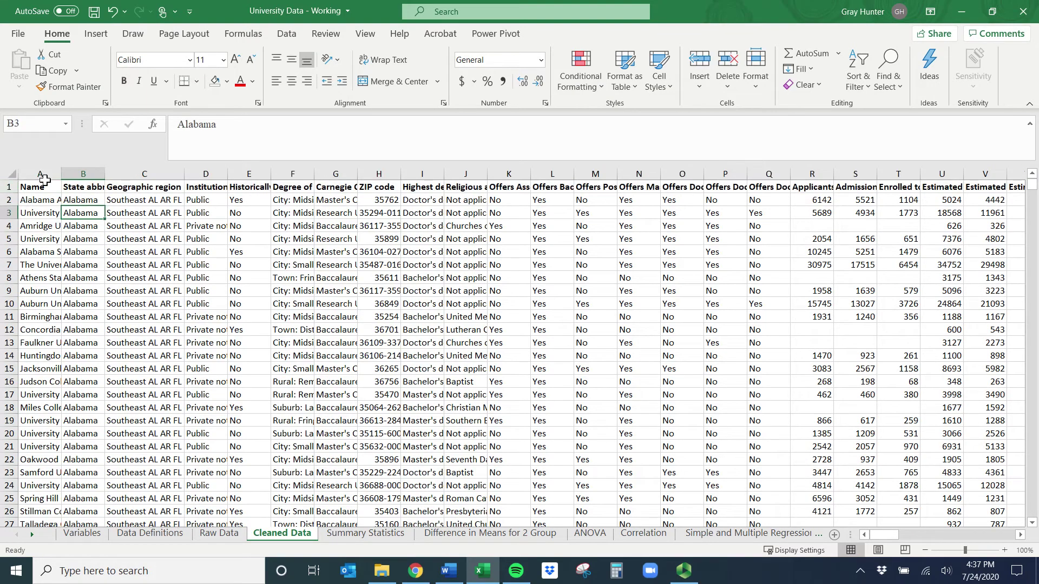
{"action": "left_click", "coordinate": [200, 187]}
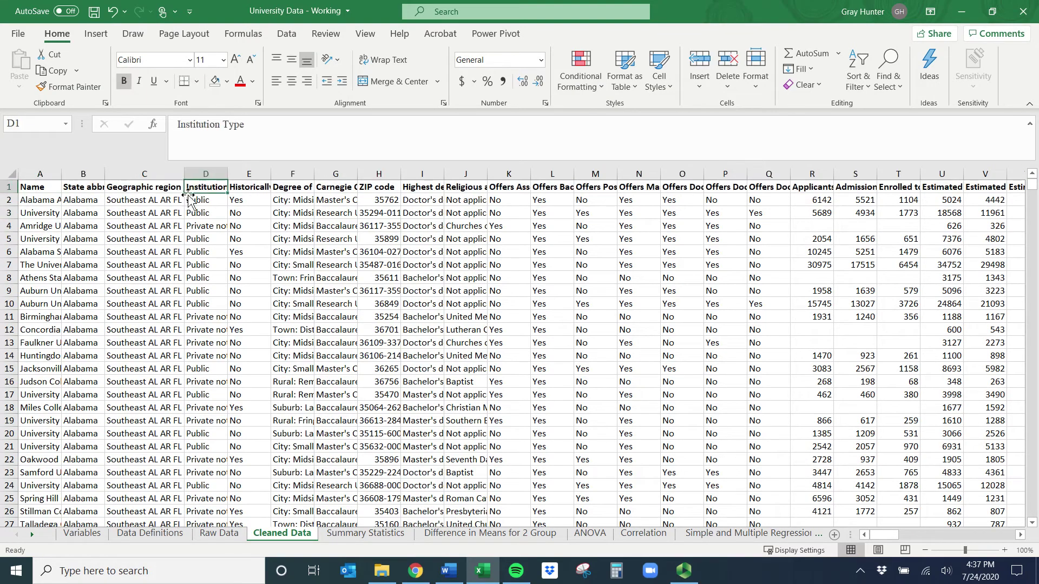
{"action": "left_click", "coordinate": [205, 176]}
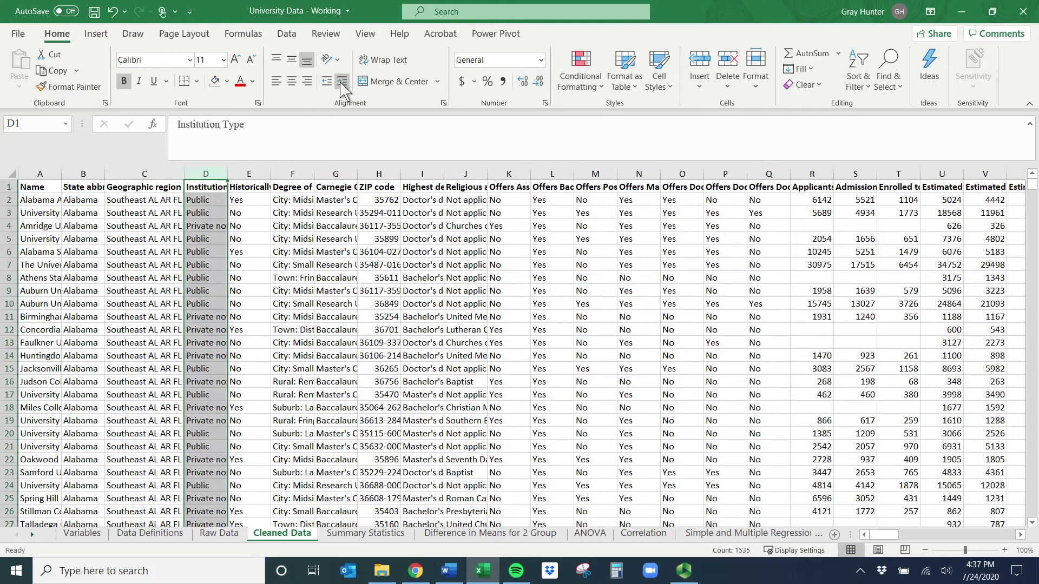
{"action": "left_click", "coordinate": [227, 81]}
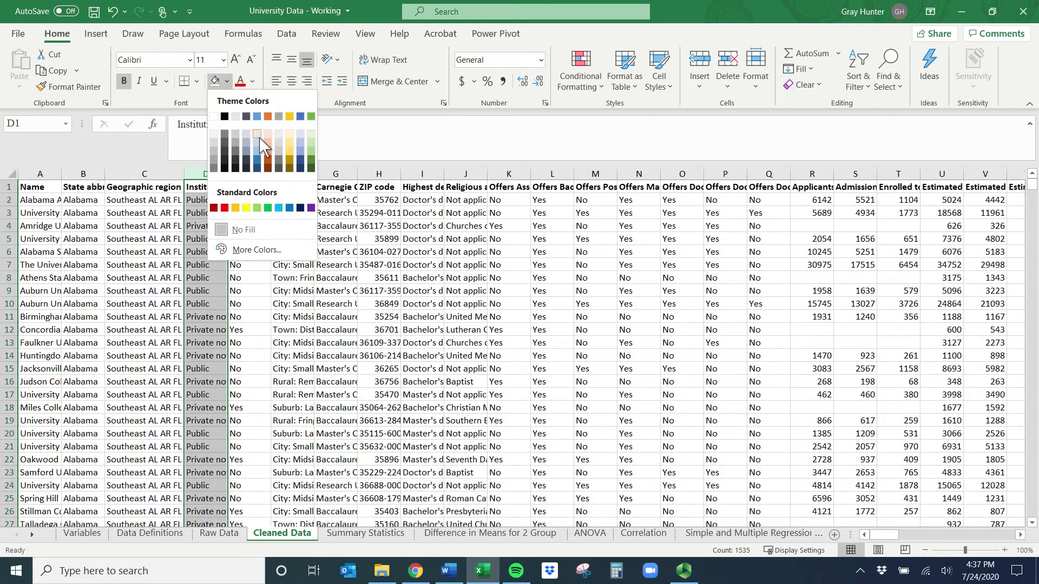
{"action": "left_click", "coordinate": [257, 141]}
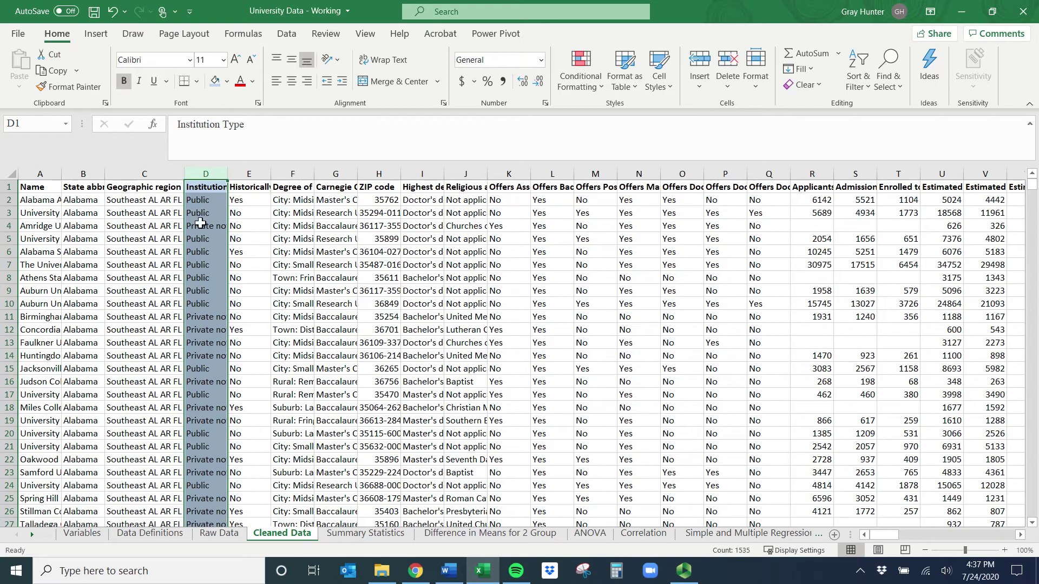
Step: Search the header row for "enroll" and fill the whole Enrolled total column with the same light blue
{"action": "left_click", "coordinate": [6, 187]}
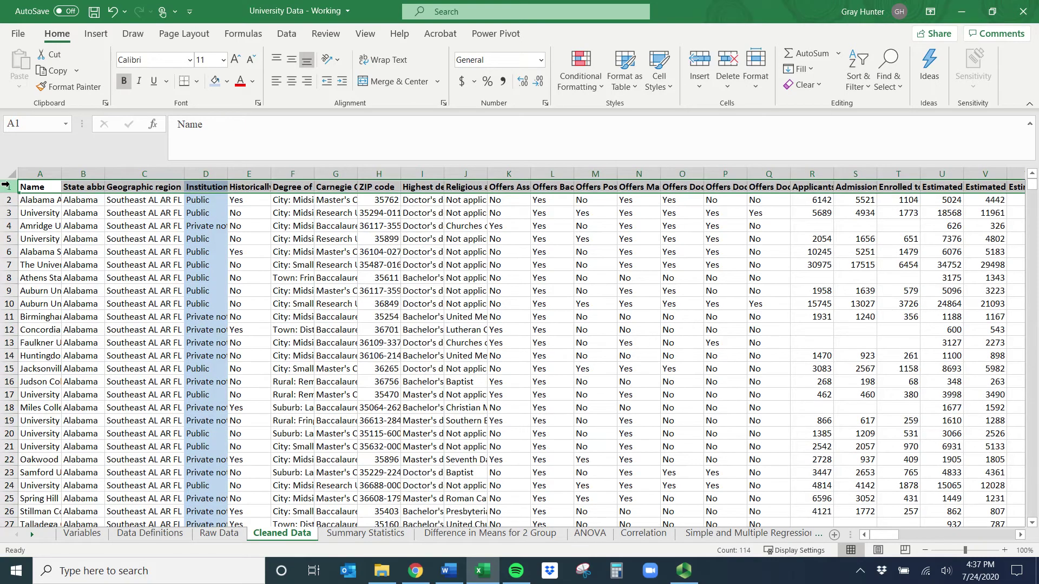
{"action": "key", "text": "ctrl+f"}
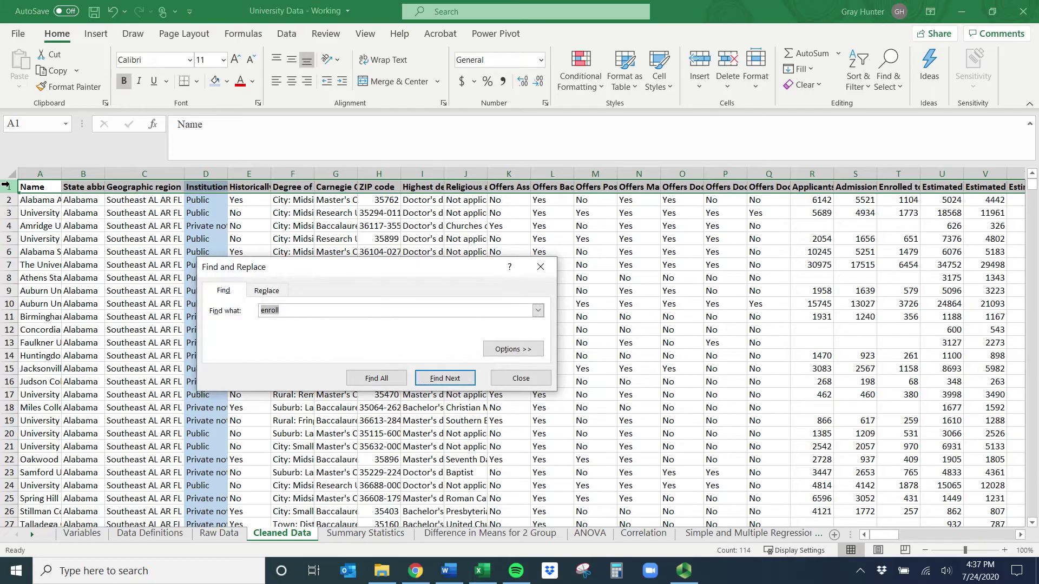
{"action": "type", "text": "enrol"}
{"action": "key", "text": "Return"}
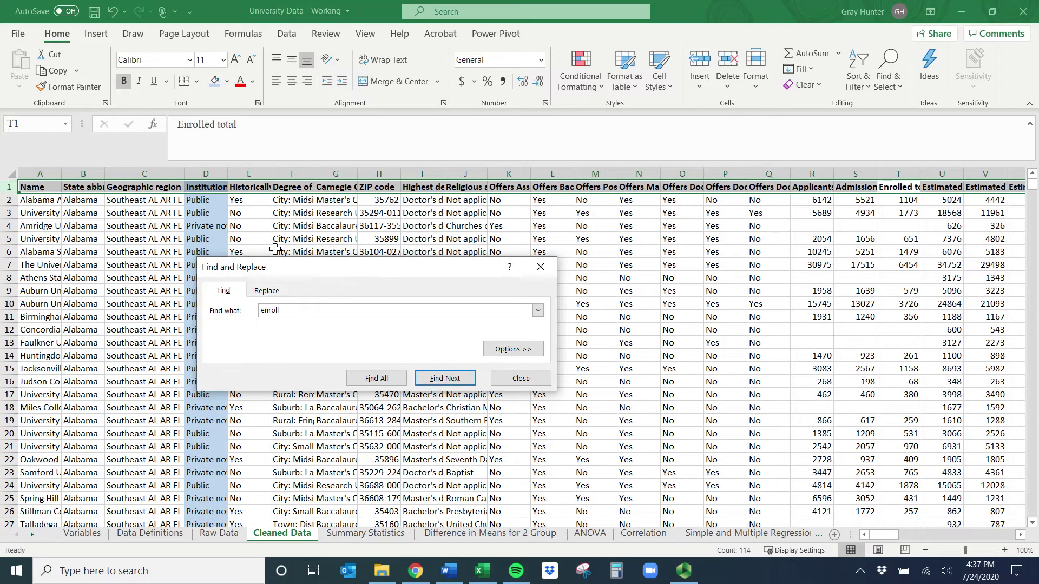
{"action": "left_click", "coordinate": [540, 267]}
{"action": "left_click", "coordinate": [902, 185]}
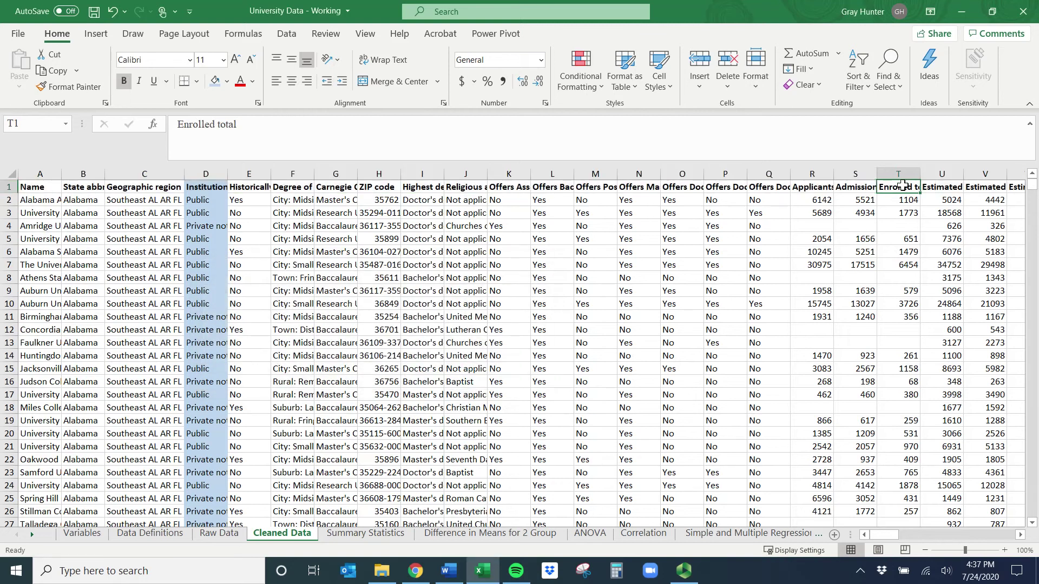
{"action": "left_click", "coordinate": [899, 173]}
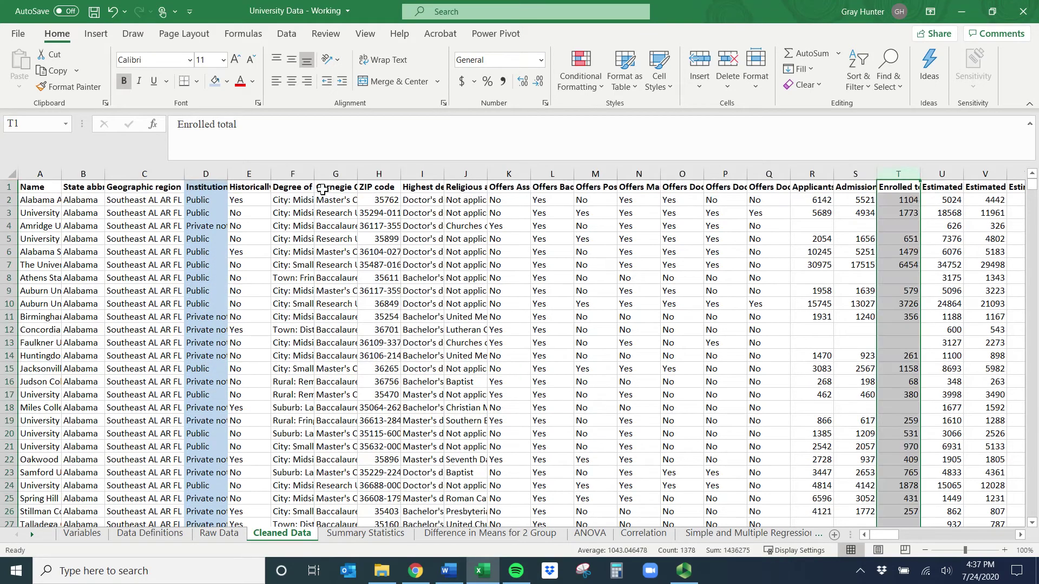
{"action": "left_click", "coordinate": [215, 82]}
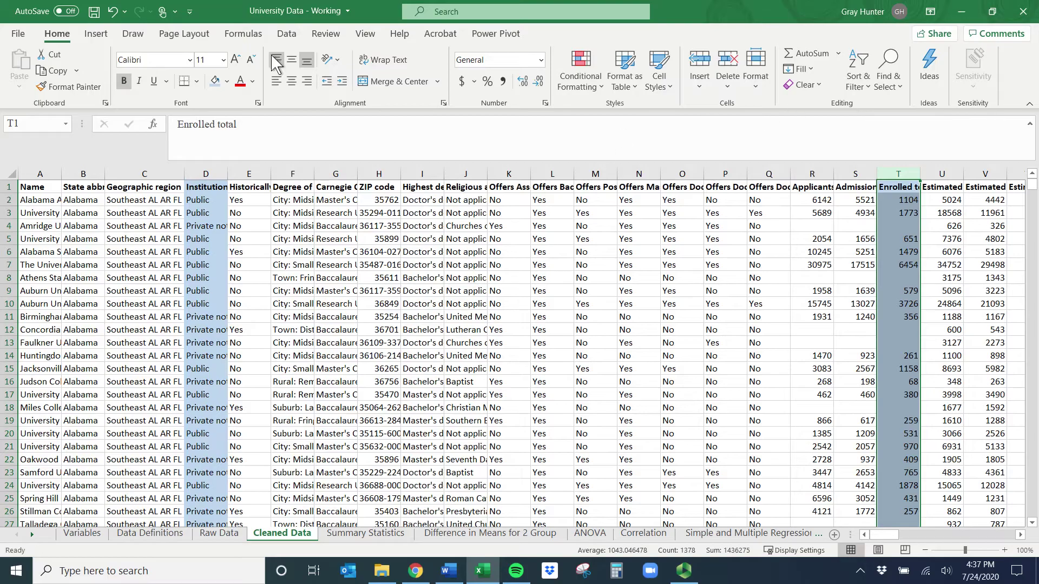
Step: Add filters to every column header of the Cleaned Data sheet, undoing the filter placed on the Enrolled total column alone
{"action": "left_click", "coordinate": [860, 76]}
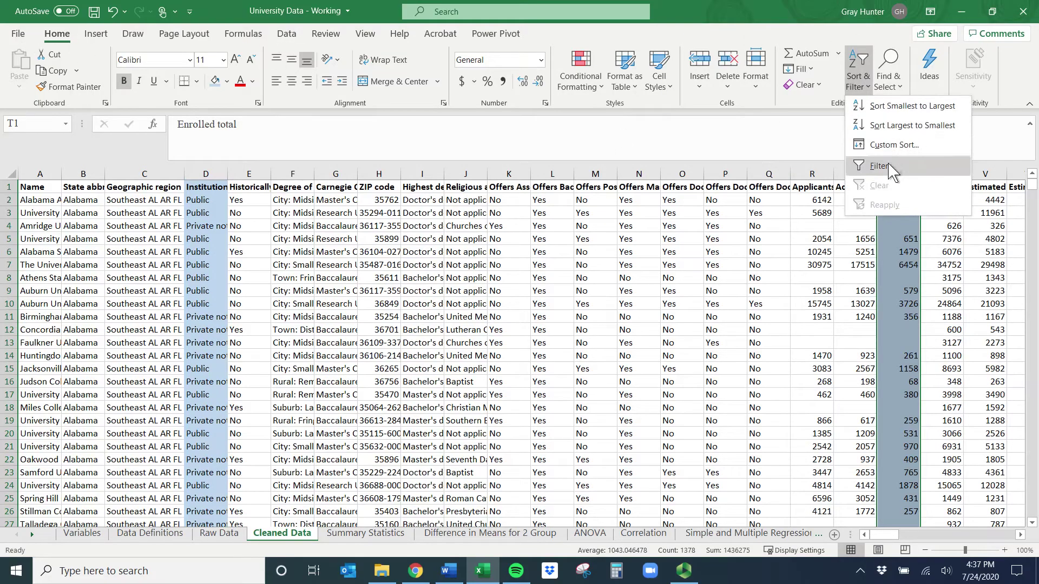
{"action": "left_click", "coordinate": [574, 245]}
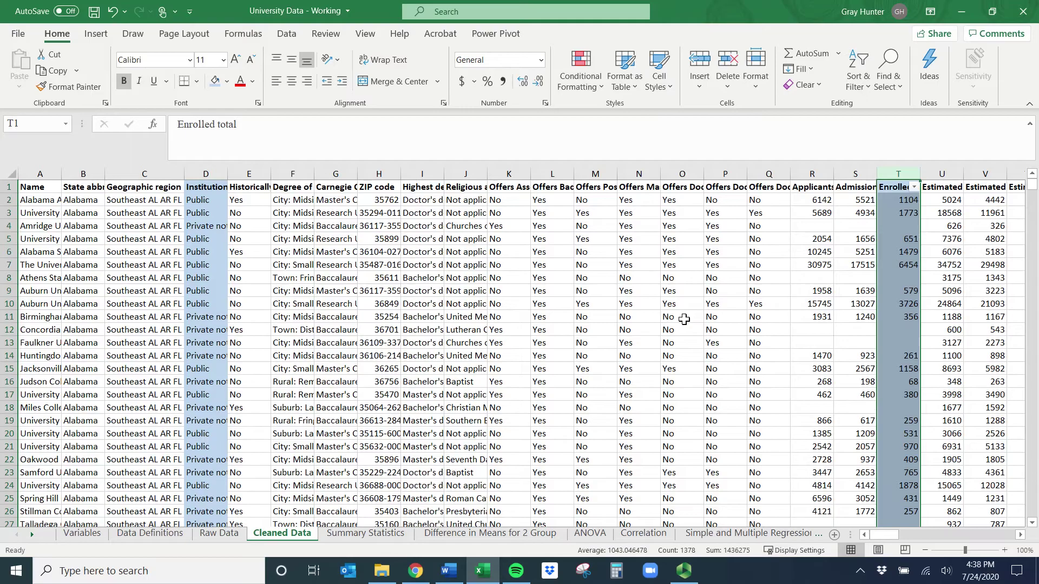
{"action": "left_click", "coordinate": [716, 307]}
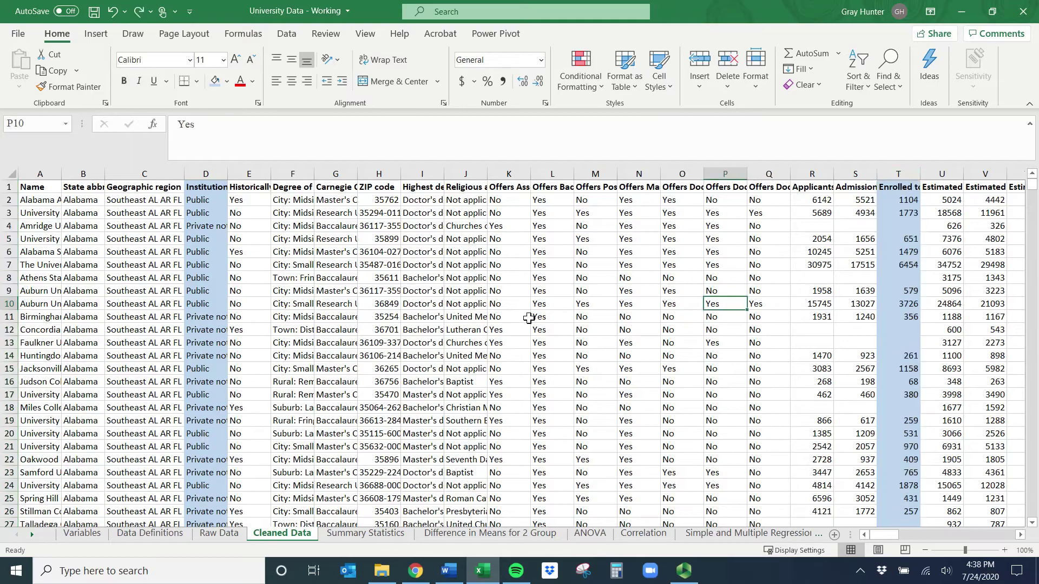
{"action": "key", "text": "ctrl+shift+l"}
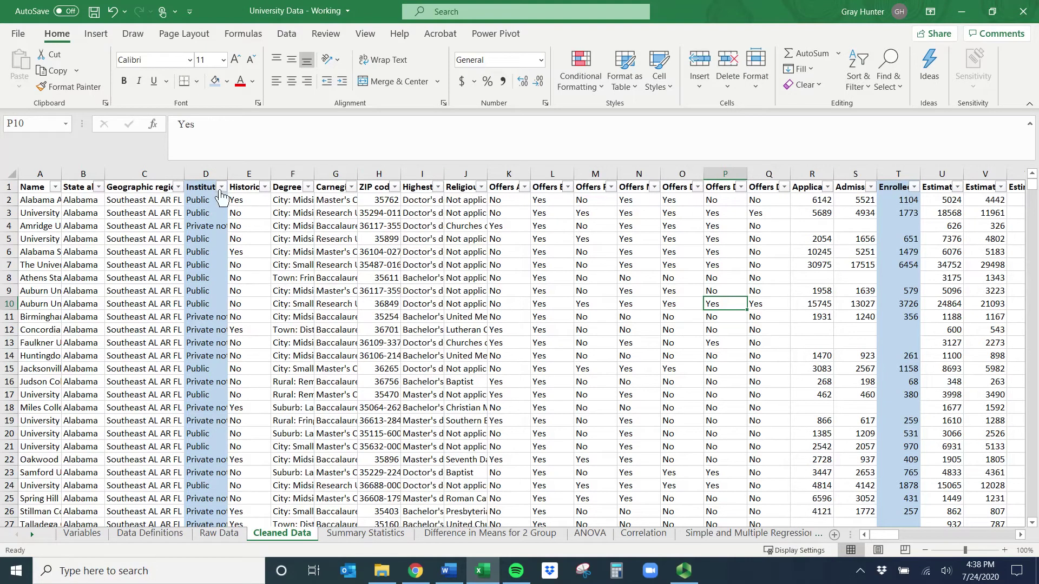
Step: Filter the Institution Type column on the Cleaned Data sheet to show only Public institutions
{"action": "left_click", "coordinate": [464, 536]}
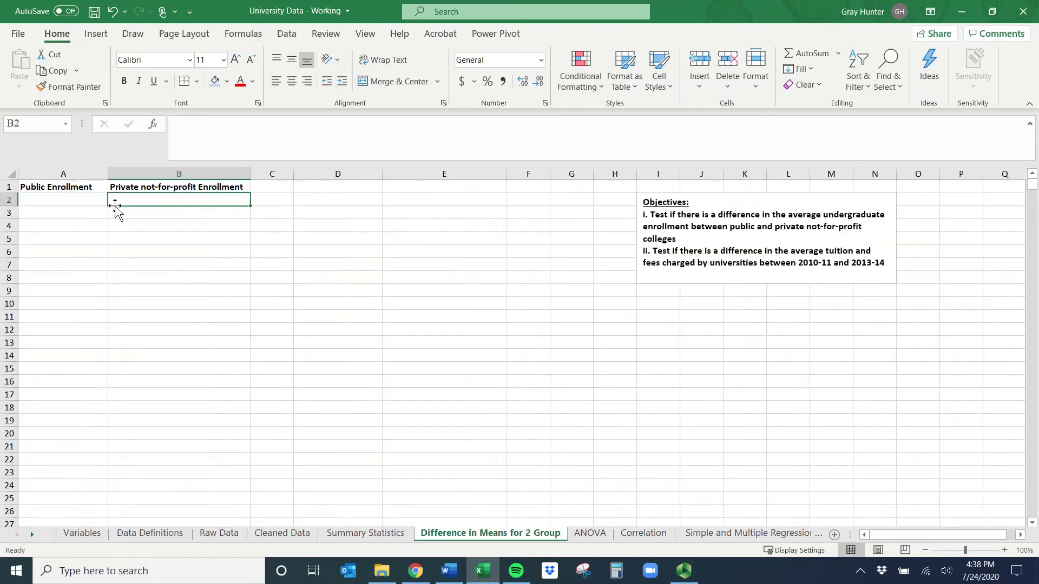
{"action": "left_click", "coordinate": [300, 535]}
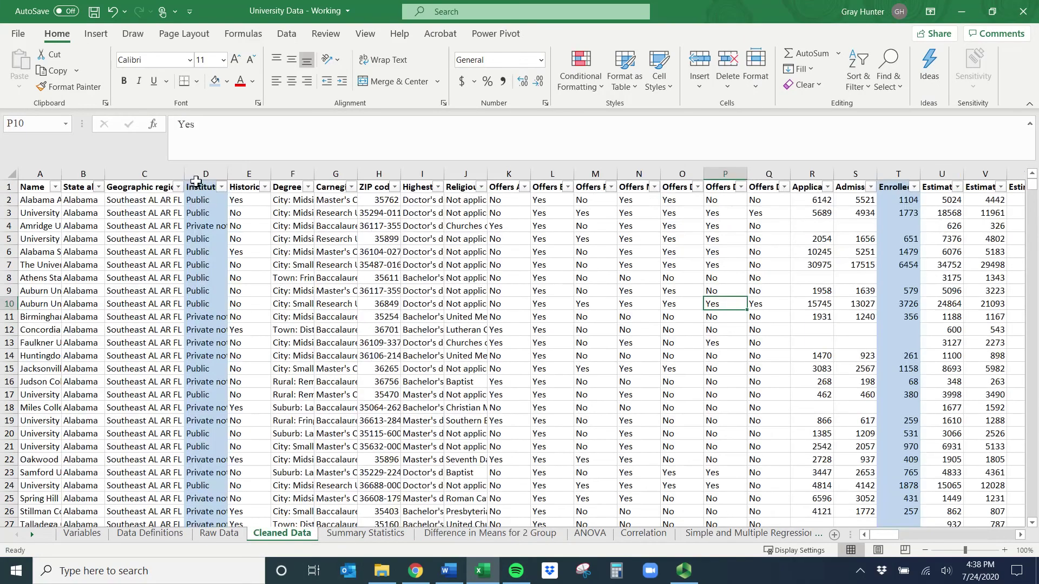
{"action": "left_click", "coordinate": [221, 187]}
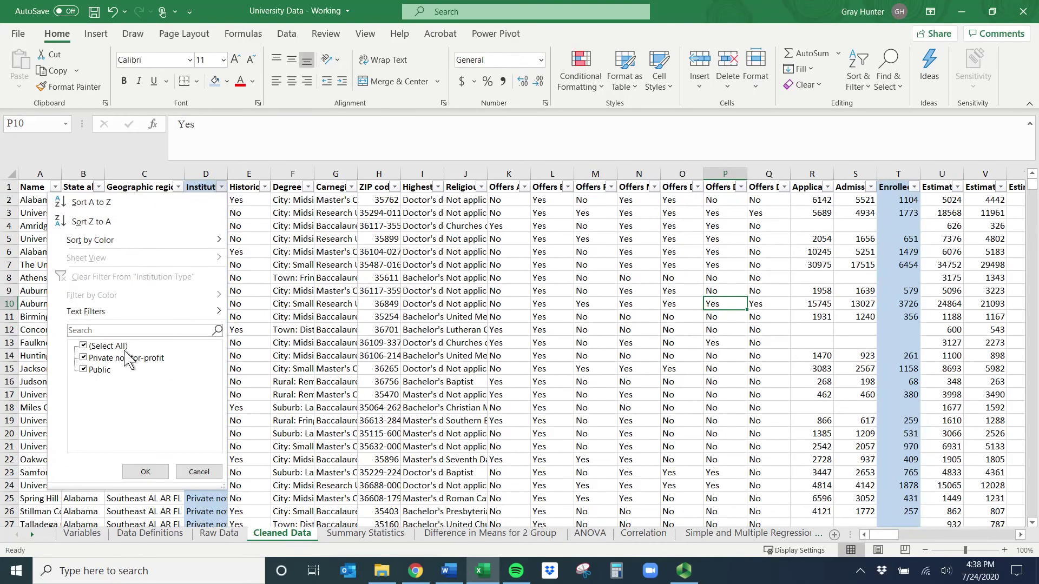
{"action": "left_click", "coordinate": [86, 346]}
{"action": "left_click", "coordinate": [87, 370]}
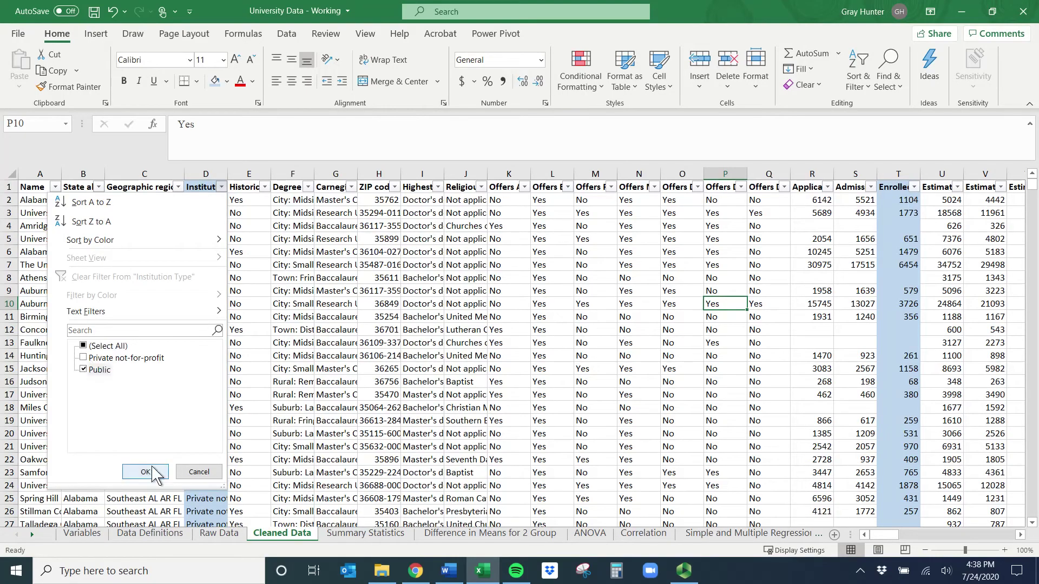
{"action": "left_click", "coordinate": [145, 472]}
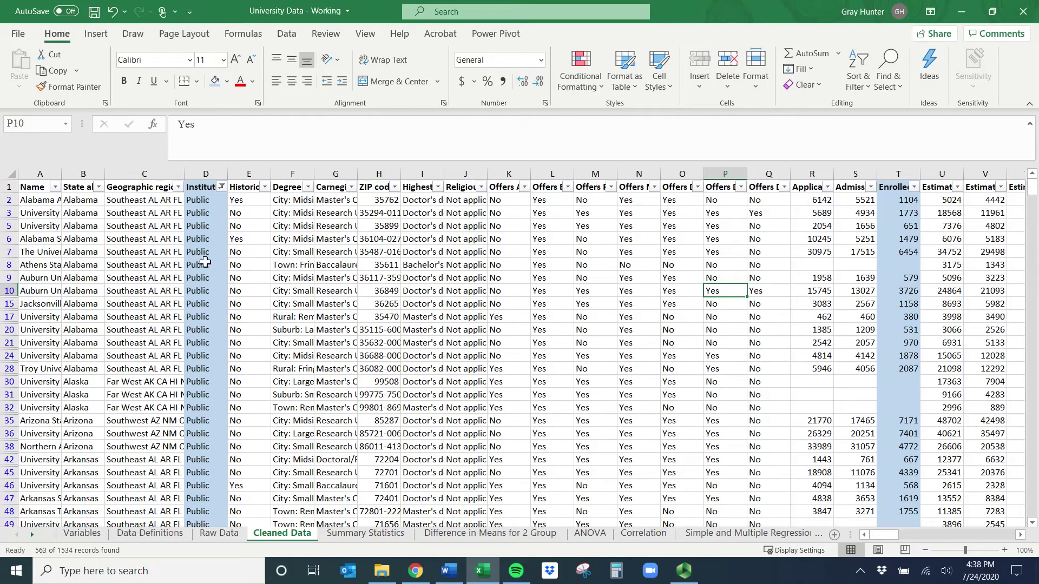
Step: Copy the filtered Enrolled total column into column A of the Difference in Means for 2 Group sheet and retitle A1 Public Enrollment
{"action": "left_click", "coordinate": [898, 199]}
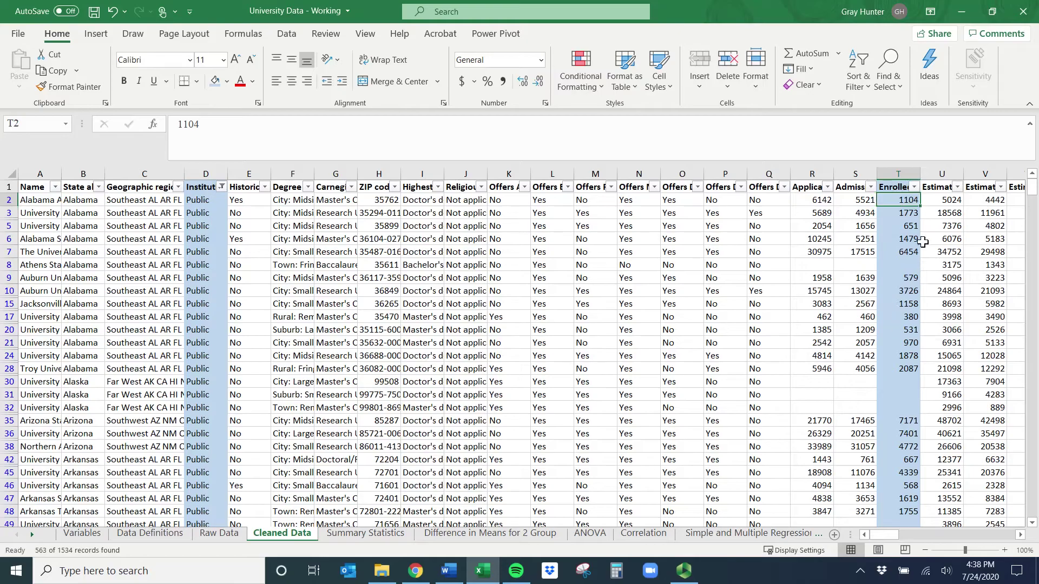
{"action": "left_click", "coordinate": [899, 172]}
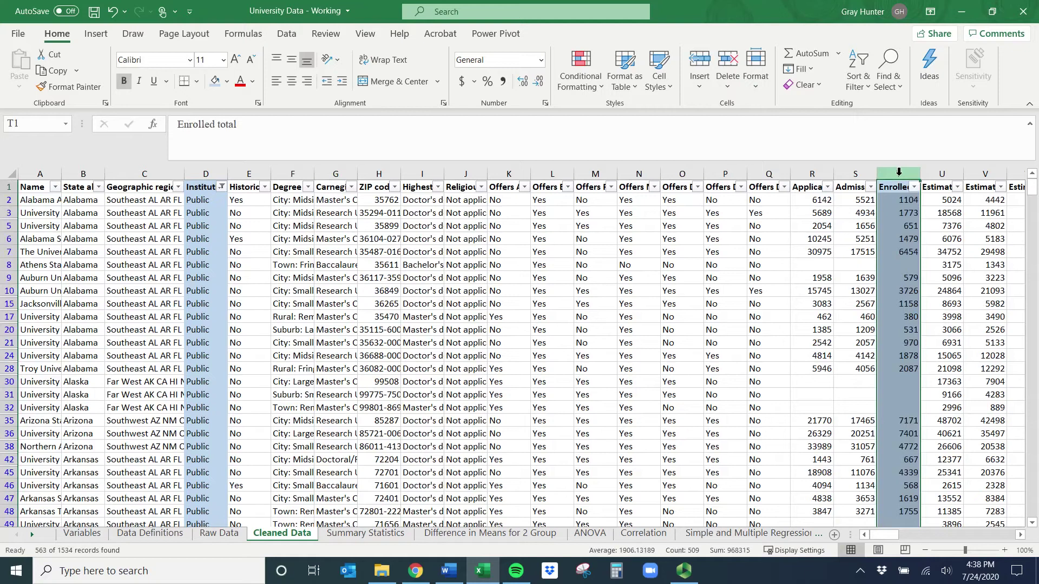
{"action": "key", "text": "ctrl+c"}
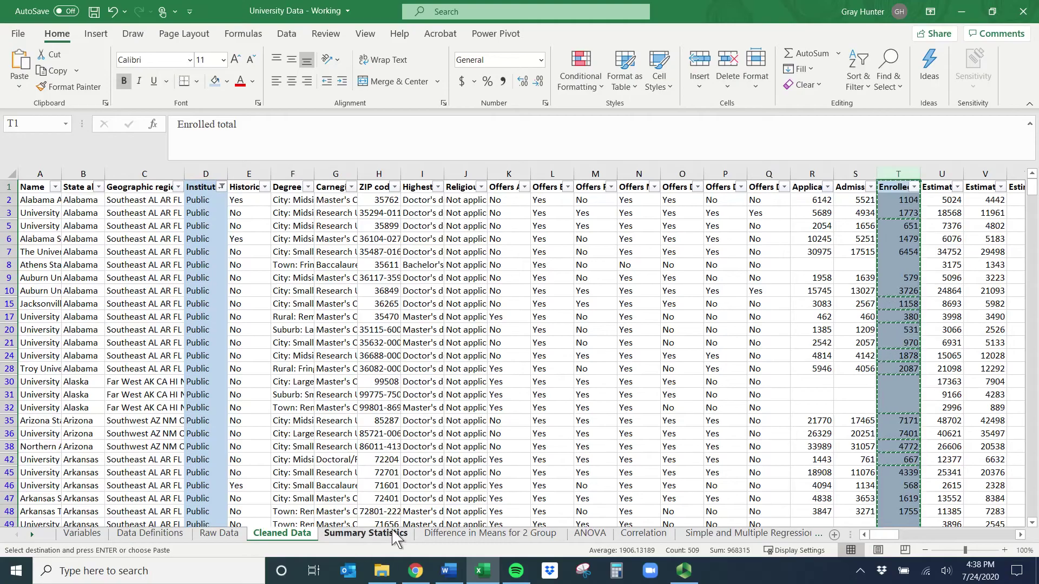
{"action": "left_click", "coordinate": [470, 537]}
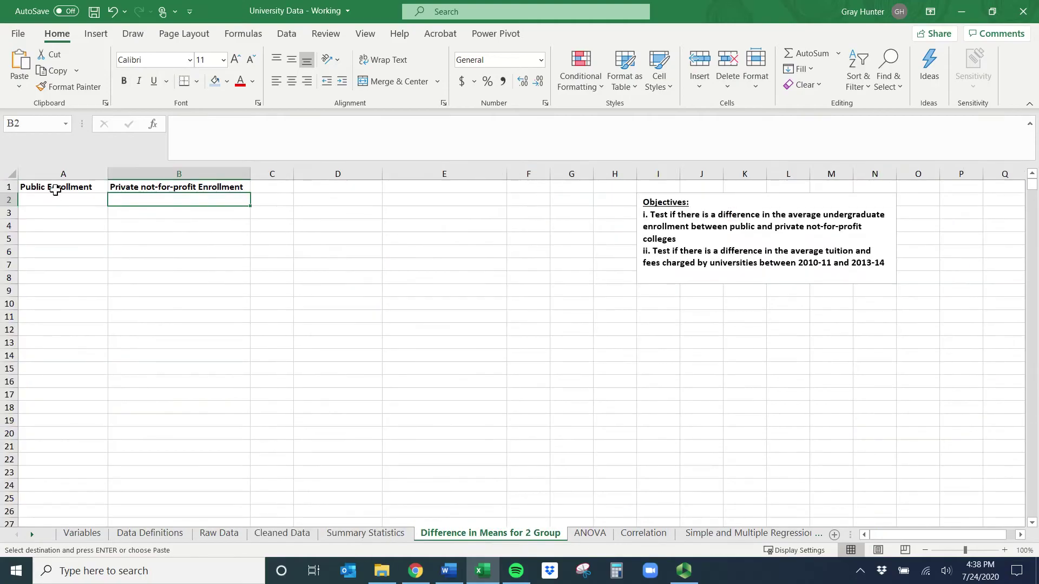
{"action": "left_click", "coordinate": [67, 173]}
{"action": "key", "text": "Return"}
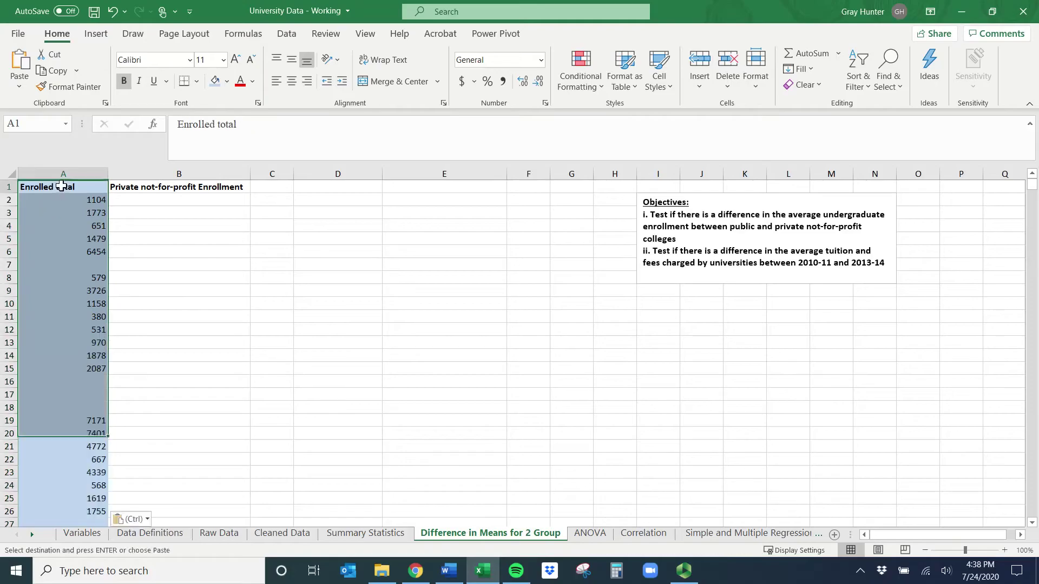
{"action": "type", "text": "Public"}
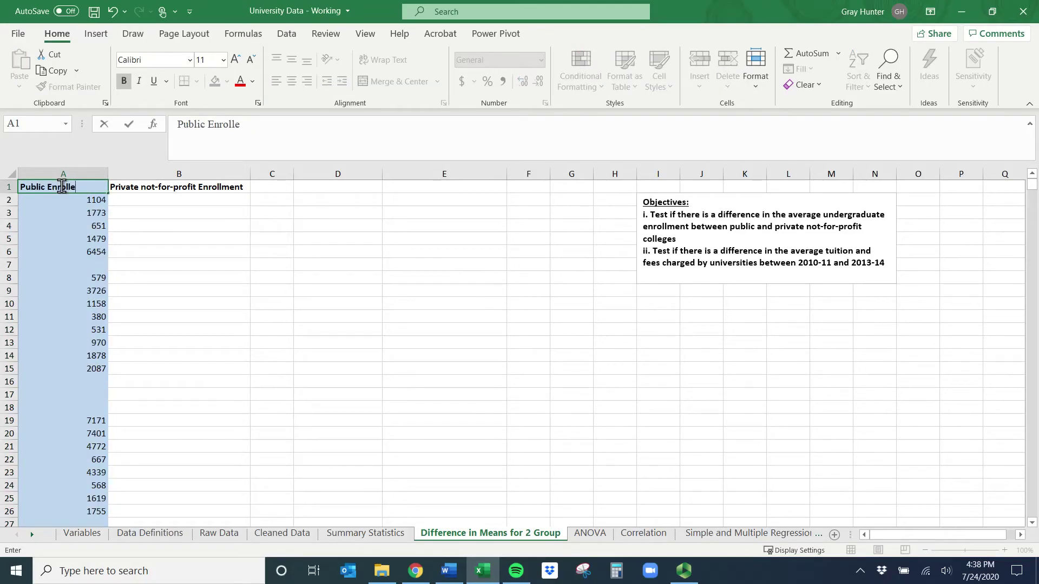
{"action": "key", "text": "Return"}
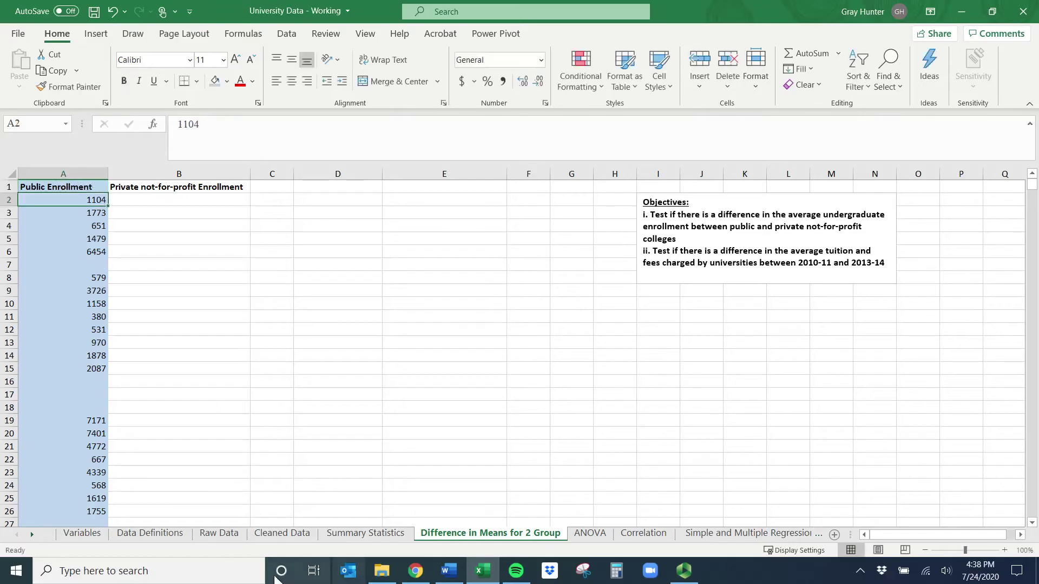
Step: Return to the Cleaned Data sheet and examine the Enrolled total values of the public institutions, selecting cells from T2 downward
{"action": "left_click", "coordinate": [266, 537]}
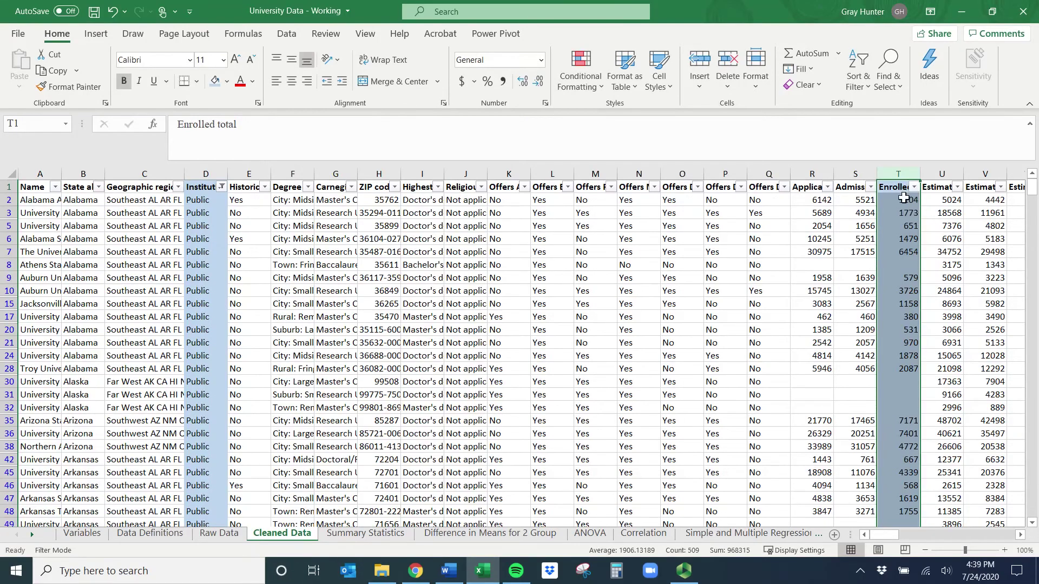
{"action": "key", "text": "shift+Down"}
{"action": "key", "text": "shift+Down"}
{"action": "key", "text": "shift+Down"}
{"action": "key", "text": "shift+Down"}
{"action": "key", "text": "shift+Down"}
{"action": "key", "text": "shift+Down"}
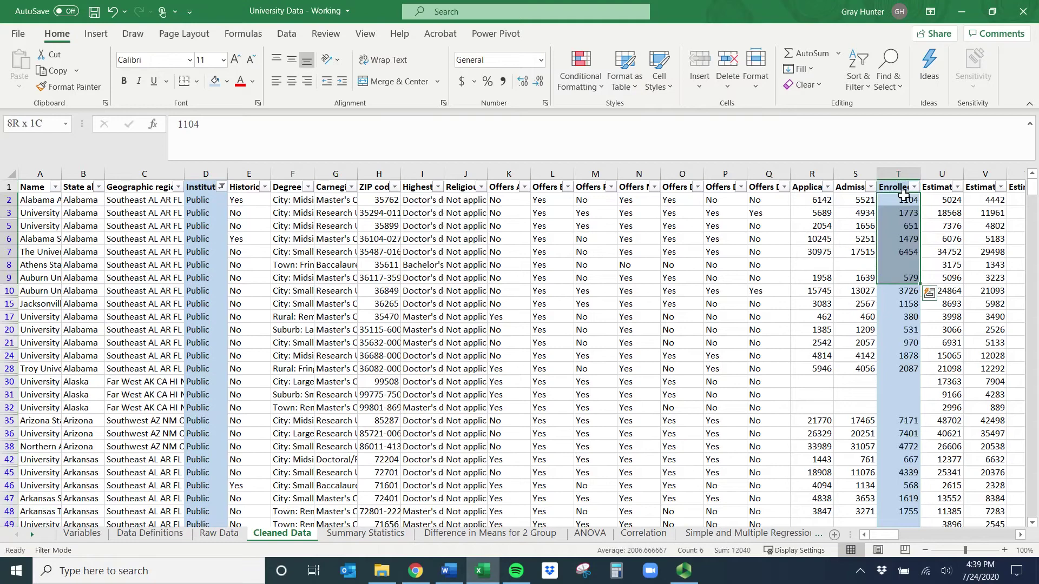
{"action": "key", "text": "shift+Down"}
{"action": "key", "text": "shift+Down"}
{"action": "key", "text": "shift+Down"}
{"action": "key", "text": "shift+Down"}
{"action": "key", "text": "shift+Down"}
{"action": "key", "text": "shift+Down"}
{"action": "key", "text": "shift+Down"}
{"action": "key", "text": "shift+Down"}
{"action": "key", "text": "shift+Down"}
{"action": "key", "text": "shift+Down"}
{"action": "key", "text": "shift+Down"}
{"action": "key", "text": "shift+Down"}
{"action": "key", "text": "shift+Down"}
{"action": "key", "text": "shift+Down"}
{"action": "key", "text": "shift+Down"}
{"action": "key", "text": "shift+Down"}
{"action": "key", "text": "shift+Down"}
{"action": "key", "text": "shift+Down"}
{"action": "key", "text": "shift+Up"}
{"action": "key", "text": "shift+Up"}
{"action": "key", "text": "shift+Up"}
{"action": "key", "text": "shift+Up"}
{"action": "key", "text": "shift+Up"}
{"action": "key", "text": "shift+Up"}
{"action": "key", "text": "shift+Up"}
{"action": "key", "text": "shift+Up"}
{"action": "key", "text": "shift+Up"}
{"action": "key", "text": "shift+Up"}
{"action": "key", "text": "shift+Up"}
{"action": "key", "text": "shift+Up"}
{"action": "key", "text": "shift+Up"}
{"action": "key", "text": "shift+Up"}
{"action": "key", "text": "shift+Up"}
{"action": "key", "text": "shift+Up"}
{"action": "key", "text": "shift+Up"}
{"action": "key", "text": "shift+Up"}
{"action": "key", "text": "shift+Up"}
{"action": "key", "text": "shift+Up"}
{"action": "key", "text": "shift+Up"}
{"action": "key", "text": "shift+Up"}
{"action": "key", "text": "shift+Up"}
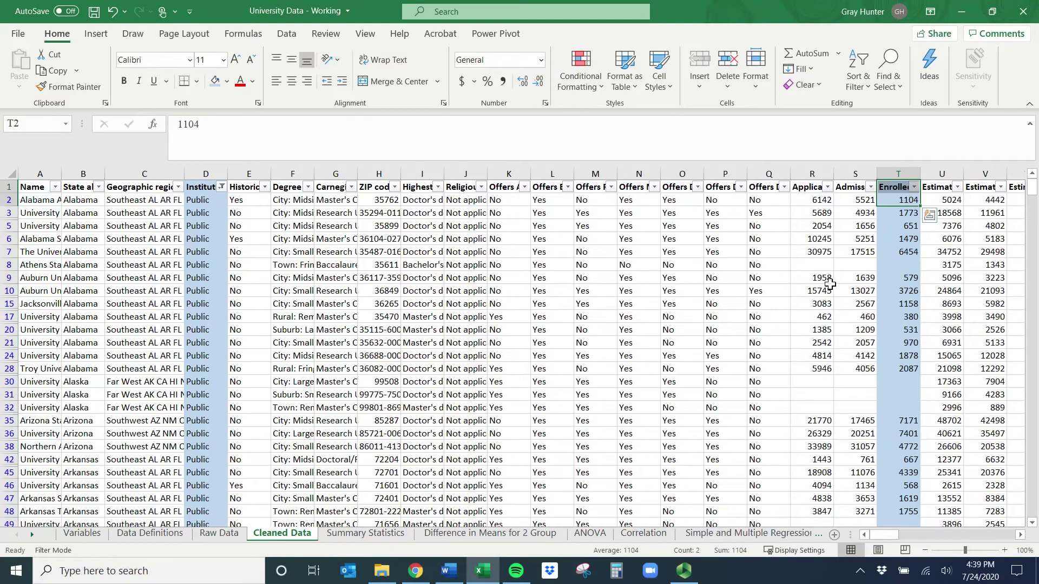
{"action": "left_click", "coordinate": [898, 244]}
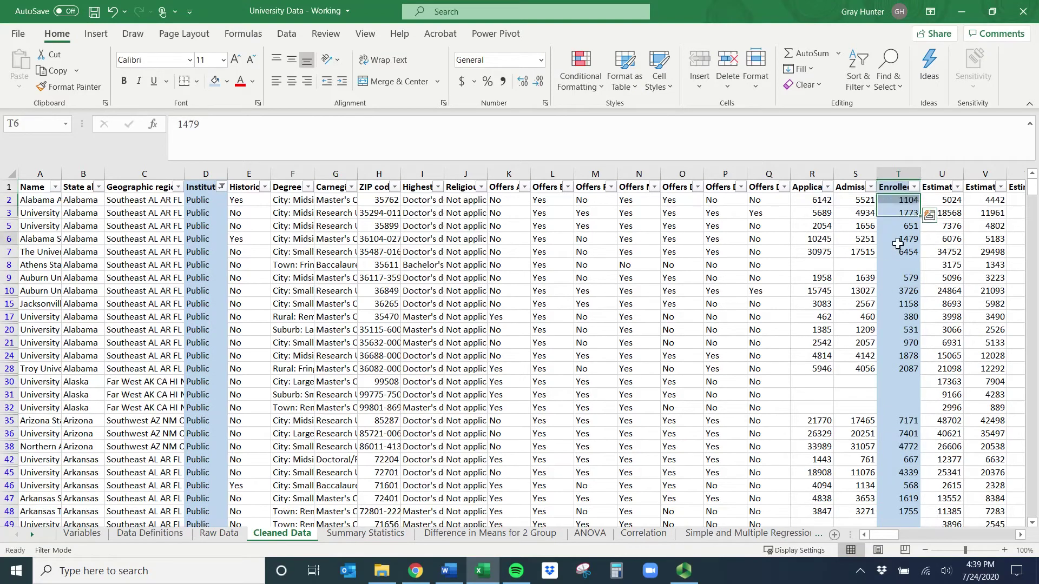
Step: Change the Institution Type filter to show only Private not-for-profit institutions
{"action": "left_click", "coordinate": [220, 187]}
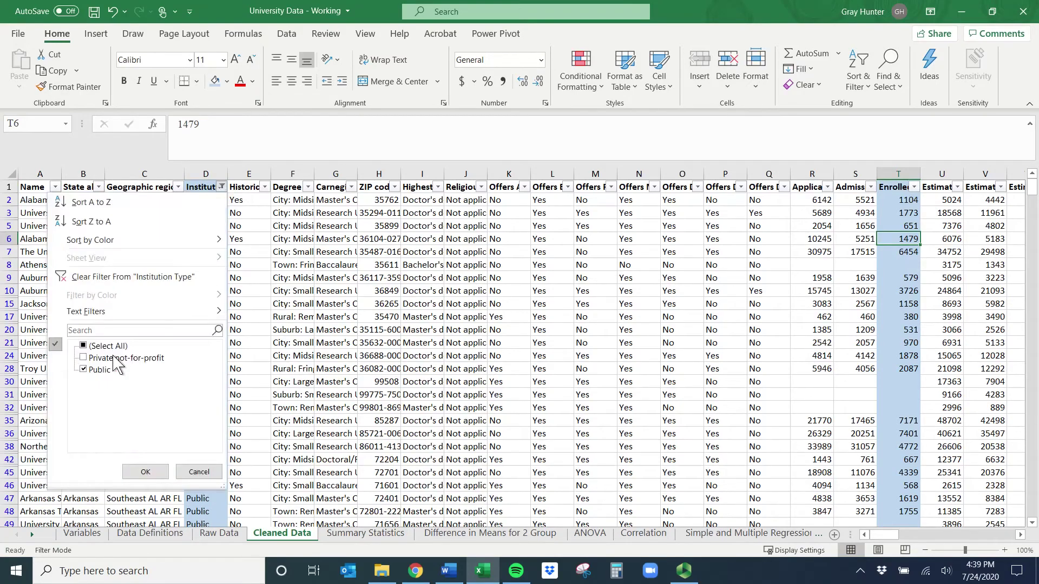
{"action": "left_click", "coordinate": [108, 358]}
{"action": "left_click", "coordinate": [100, 370]}
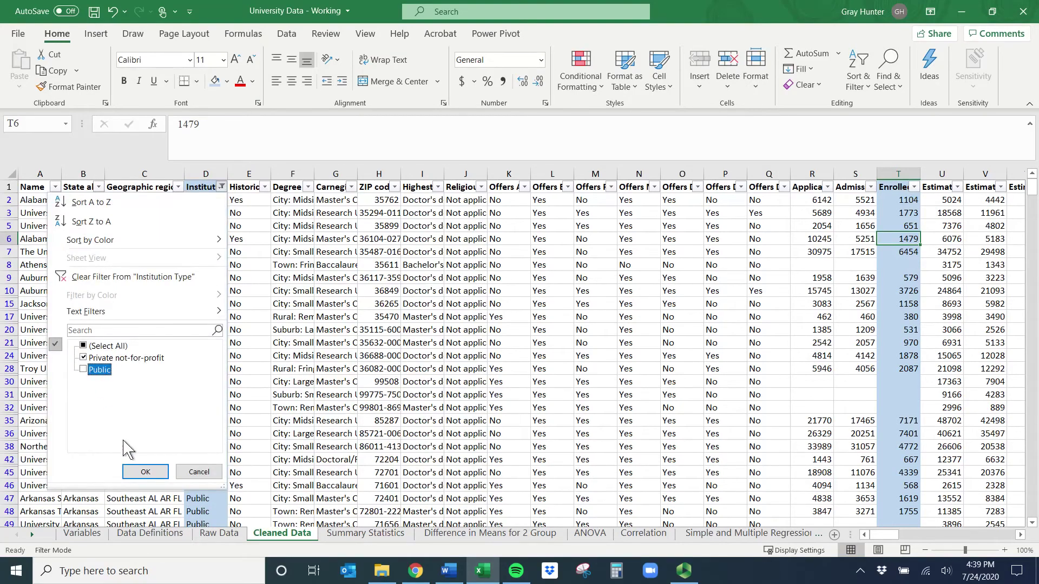
{"action": "left_click", "coordinate": [145, 472]}
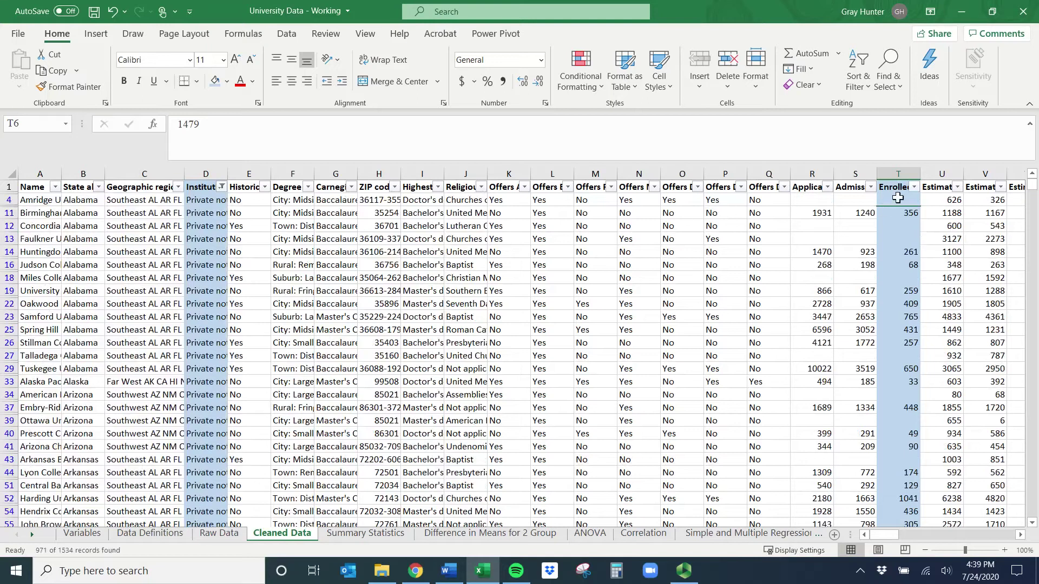
Step: Copy the filtered Enrolled total column into column C of the Difference in Means for 2 Group sheet
{"action": "left_click", "coordinate": [898, 170]}
{"action": "key", "text": "ctrl+c"}
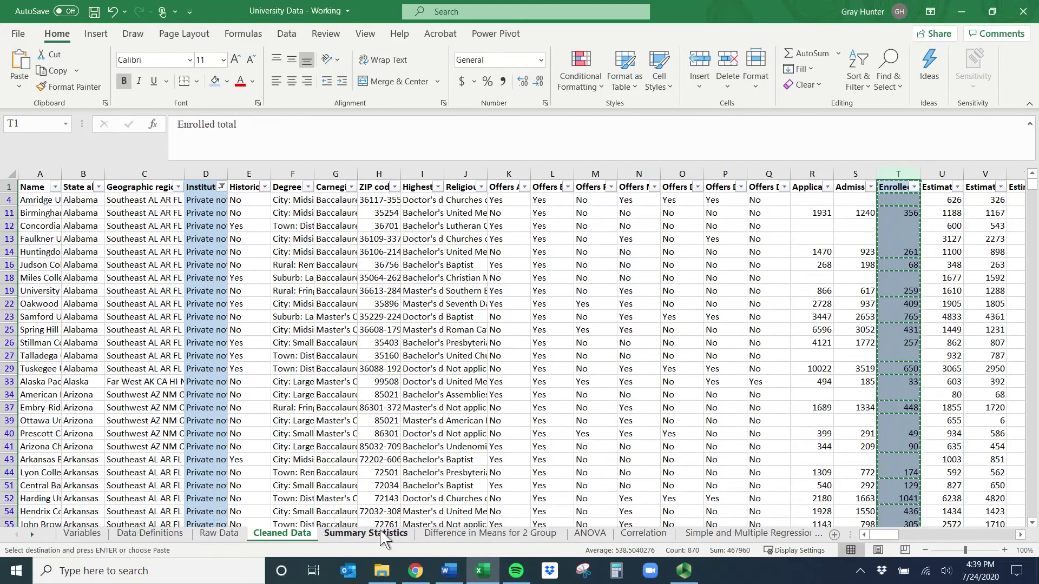
{"action": "left_click", "coordinate": [466, 535]}
{"action": "left_click", "coordinate": [178, 171]}
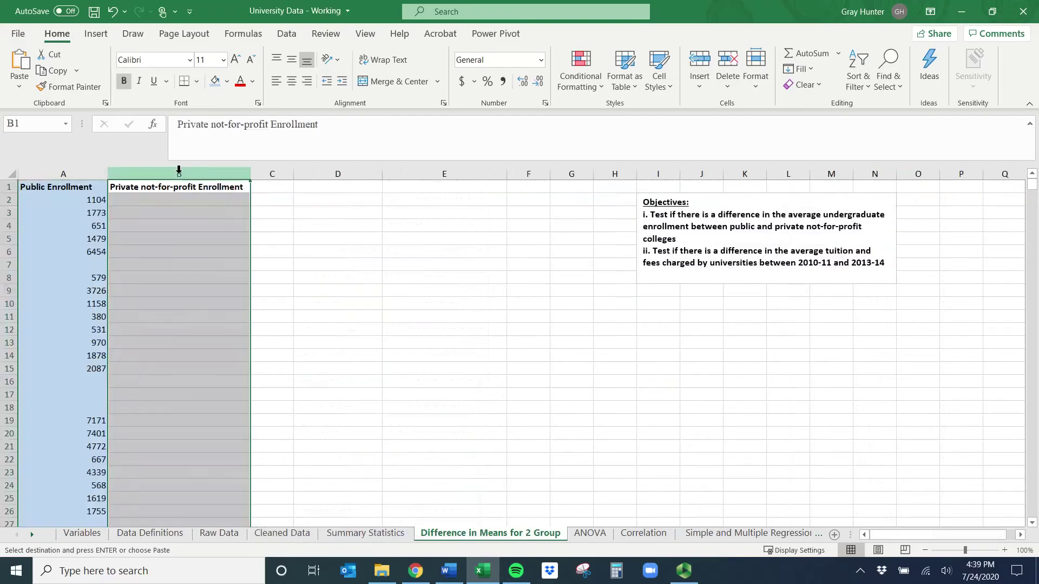
{"action": "left_click", "coordinate": [273, 172]}
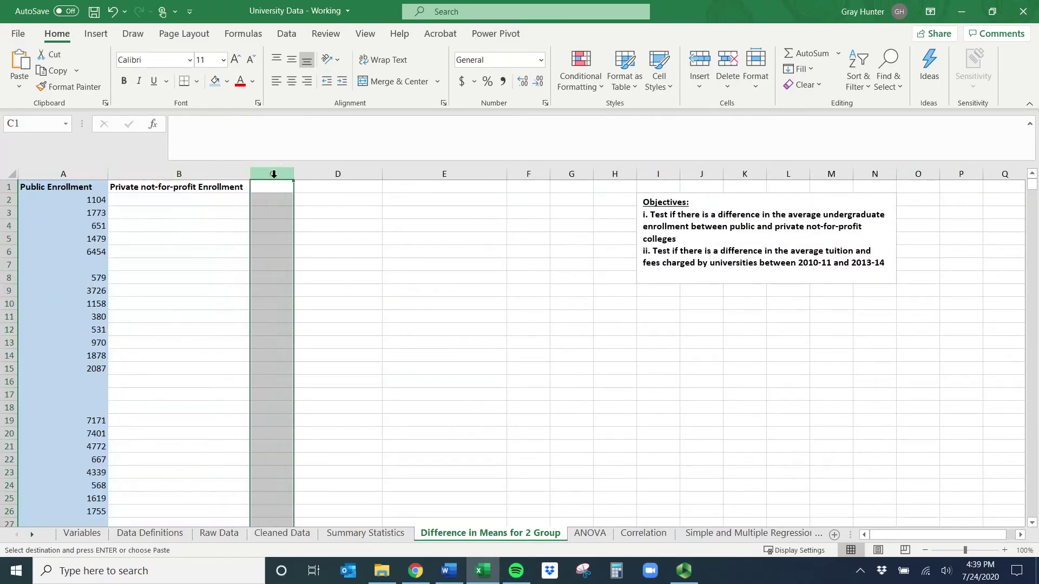
{"action": "key", "text": "ctrl+v"}
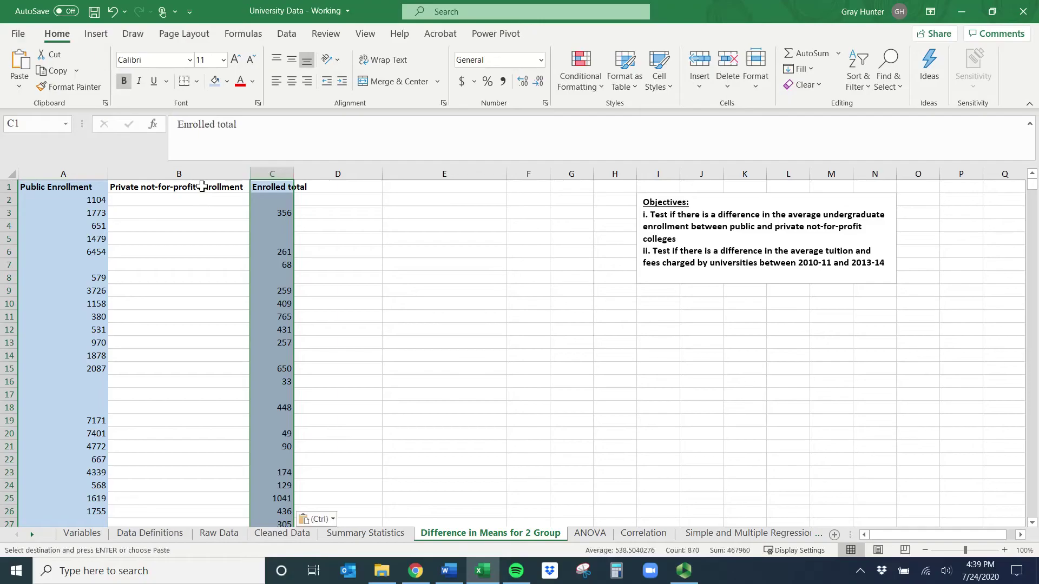
Step: Copy the Private not-for-profit Enrollment header from B1 over the header in C1, and clear B1
{"action": "left_click", "coordinate": [202, 187]}
{"action": "key", "text": "ctrl+c"}
{"action": "left_click", "coordinate": [267, 186]}
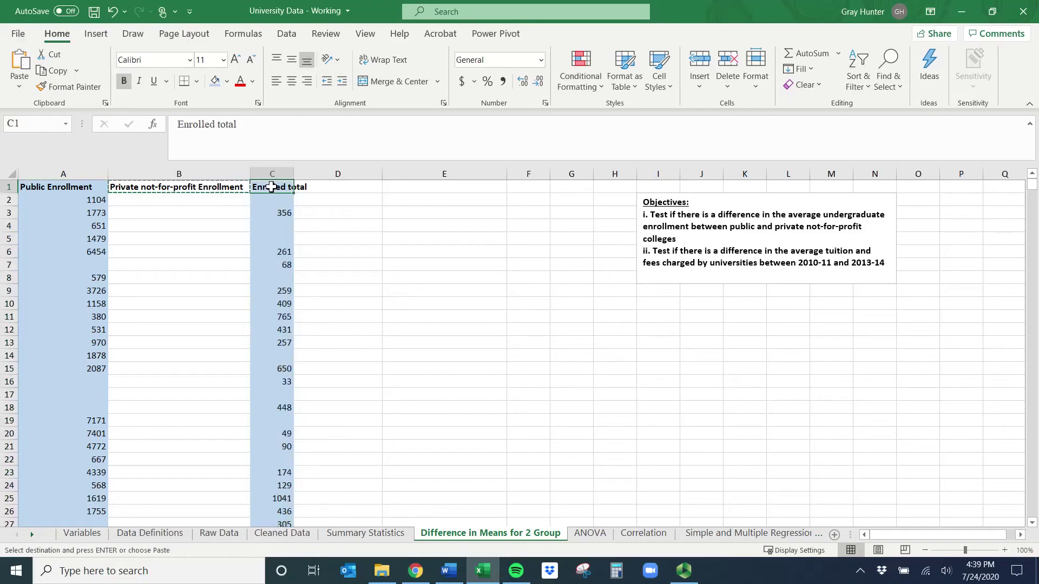
{"action": "key", "text": "ctrl+v"}
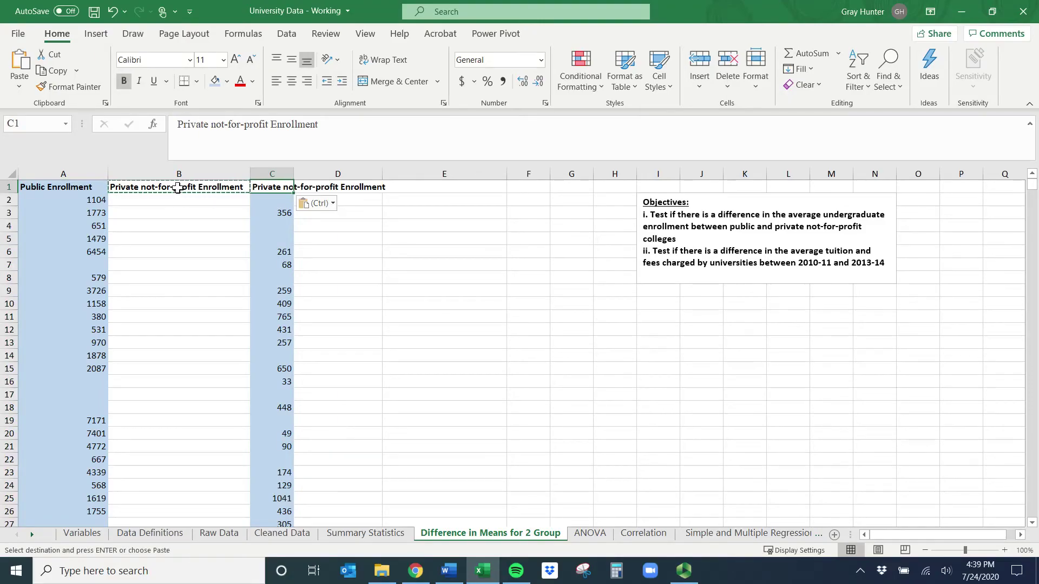
{"action": "left_click", "coordinate": [177, 188]}
{"action": "key", "text": "Delete"}
{"action": "left_click", "coordinate": [246, 198]}
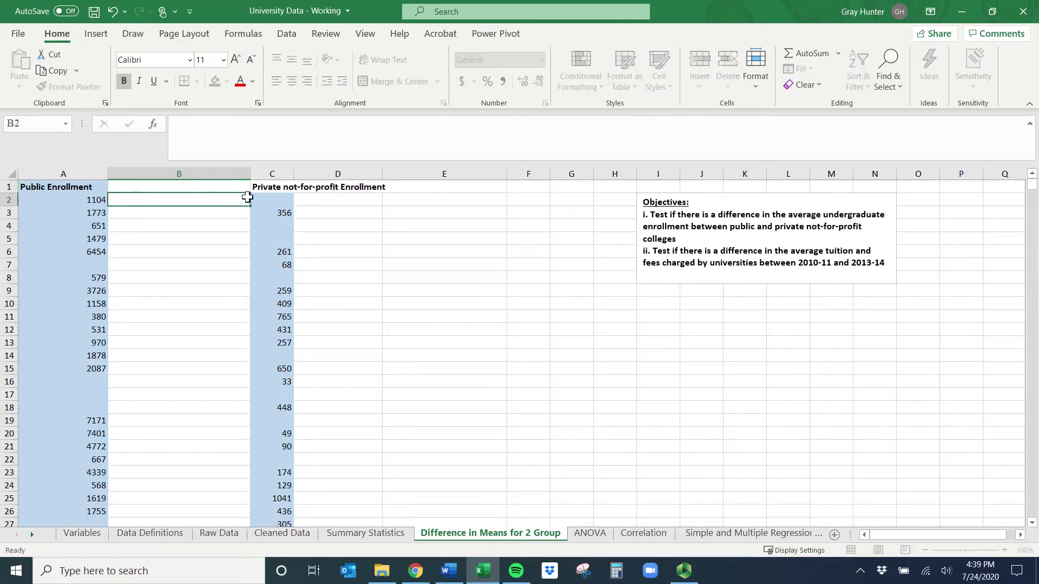
{"action": "left_click", "coordinate": [279, 187]}
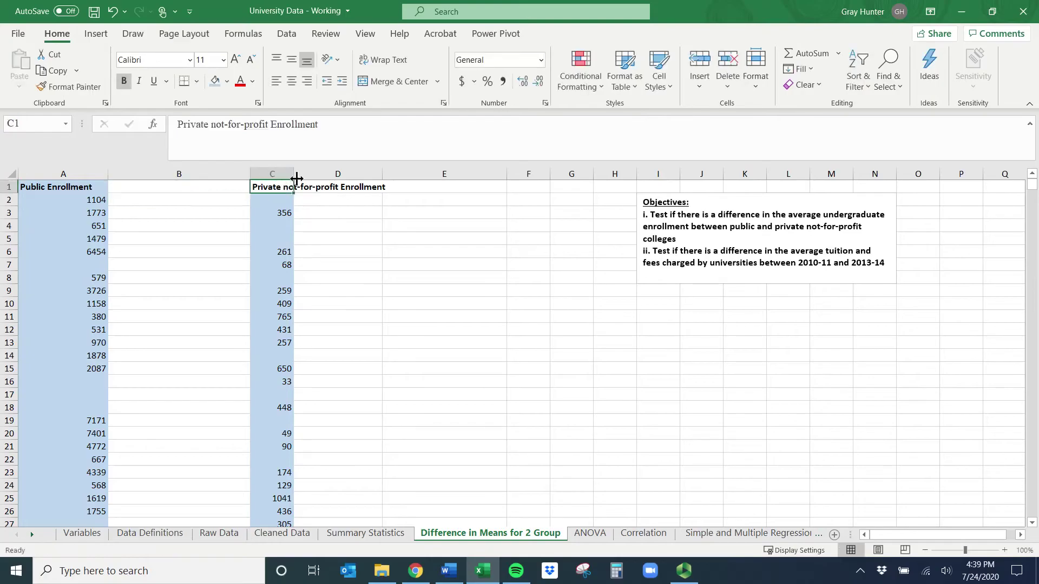
Step: Delete the empty column B between the two enrollment columns
{"action": "left_click", "coordinate": [157, 174]}
{"action": "right_click", "coordinate": [158, 177]}
{"action": "left_click", "coordinate": [193, 308]}
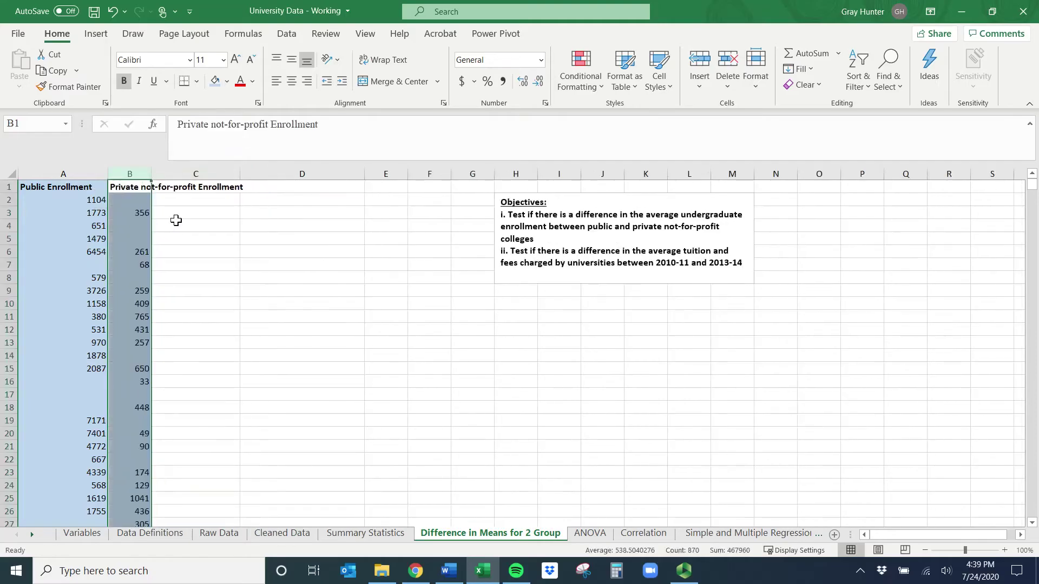
Step: Remove the fill color from columns A and B and fit both column widths to their contents
{"action": "left_click_drag", "start_coordinate": [87, 174], "coordinate": [139, 171]}
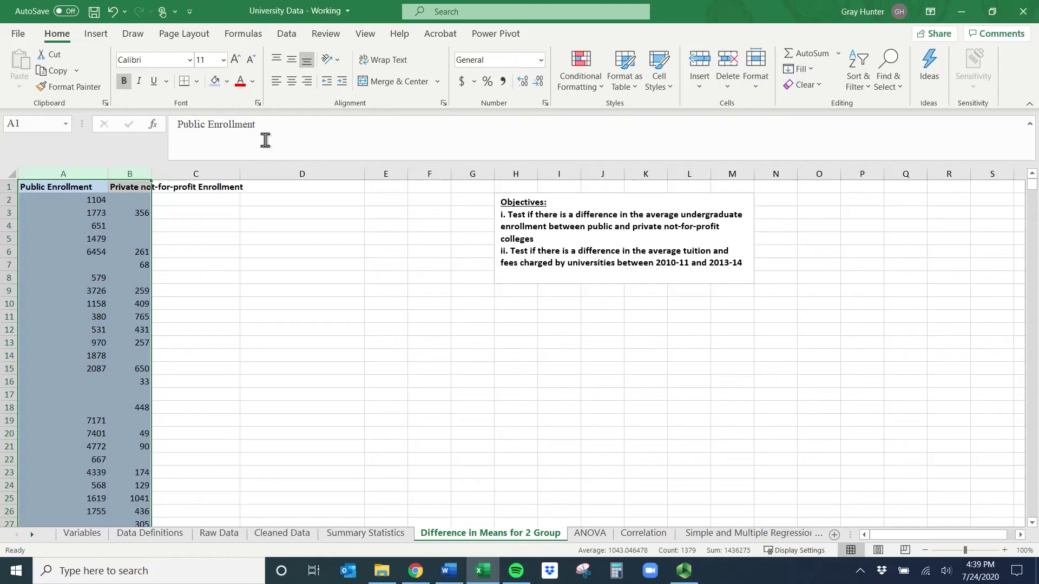
{"action": "left_click", "coordinate": [228, 82]}
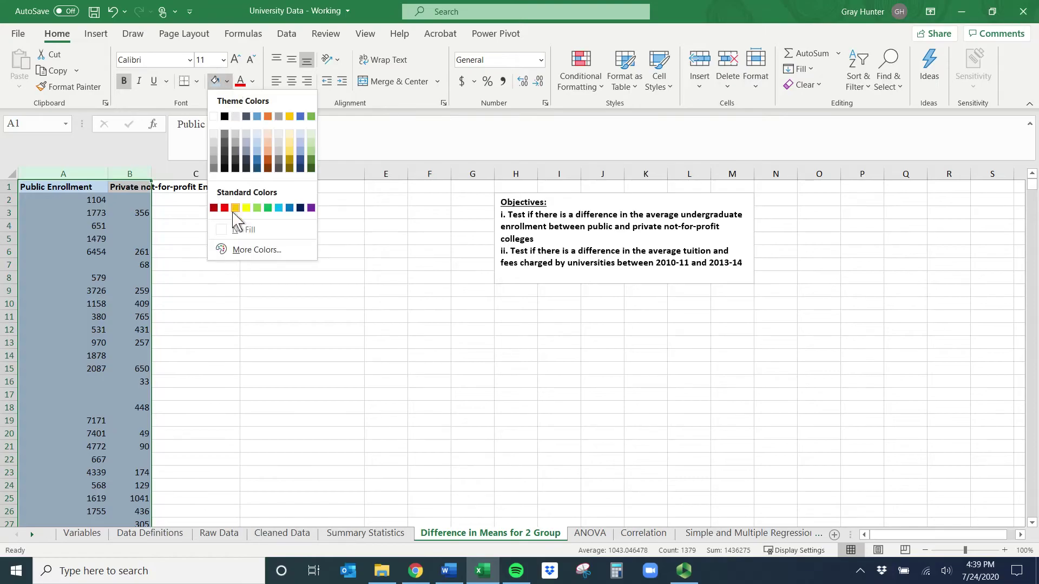
{"action": "left_click", "coordinate": [243, 229]}
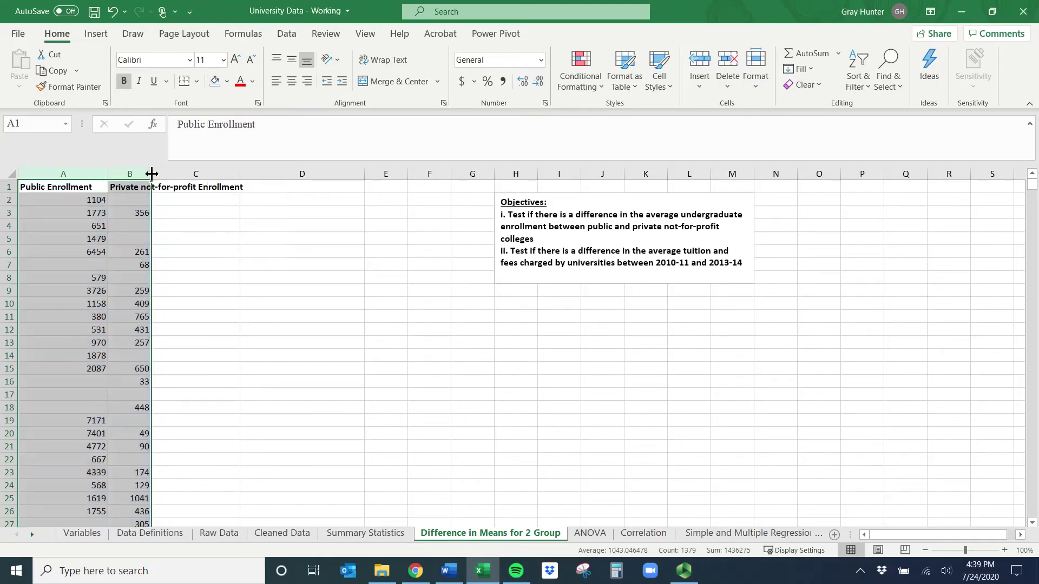
{"action": "double_click", "coordinate": [152, 174]}
{"action": "left_click", "coordinate": [119, 228]}
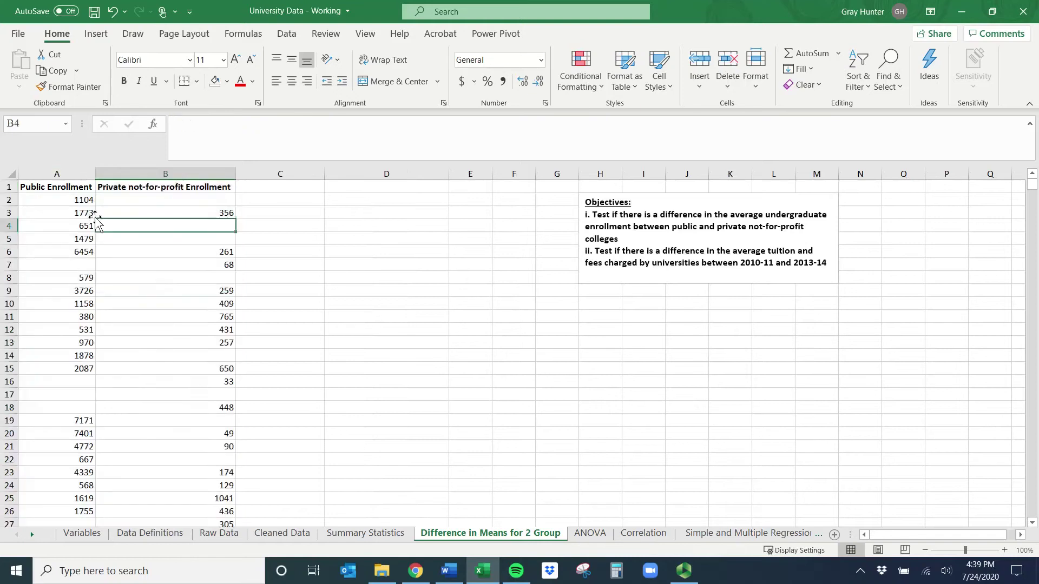
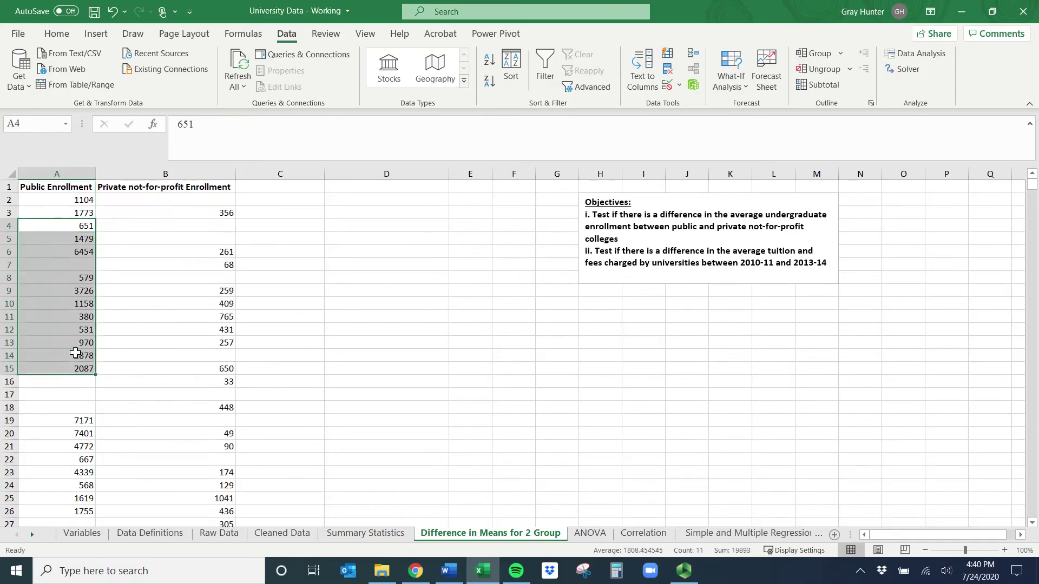
{"action": "left_click", "coordinate": [58, 239]}
{"action": "left_click_drag", "start_coordinate": [59, 180], "coordinate": [165, 173]}
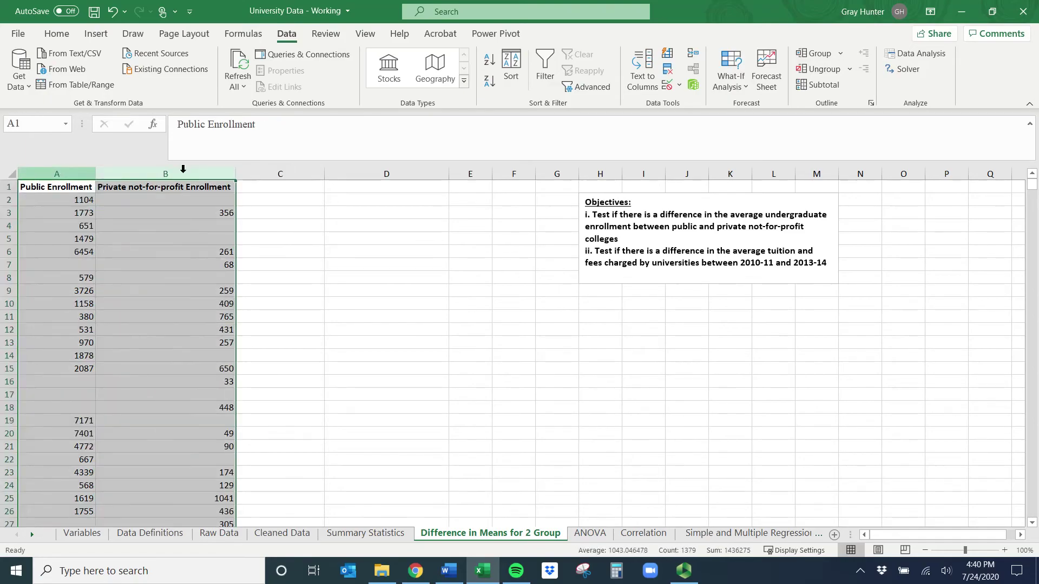
{"action": "left_click", "coordinate": [140, 234]}
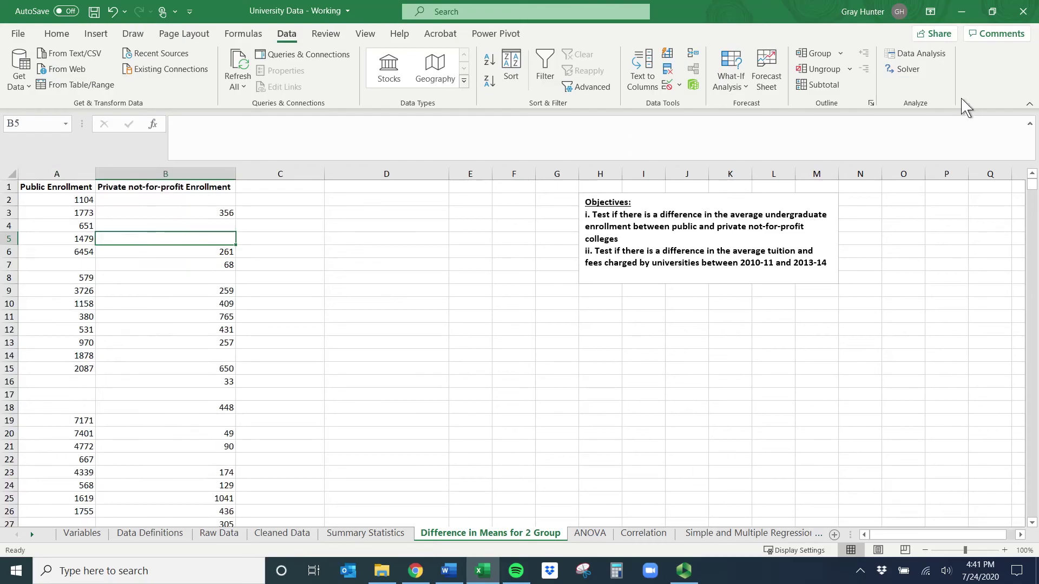
Step: Start the Data Analysis tool t-Test: Two-Sample Assuming Unequal Variances
{"action": "left_click", "coordinate": [918, 61]}
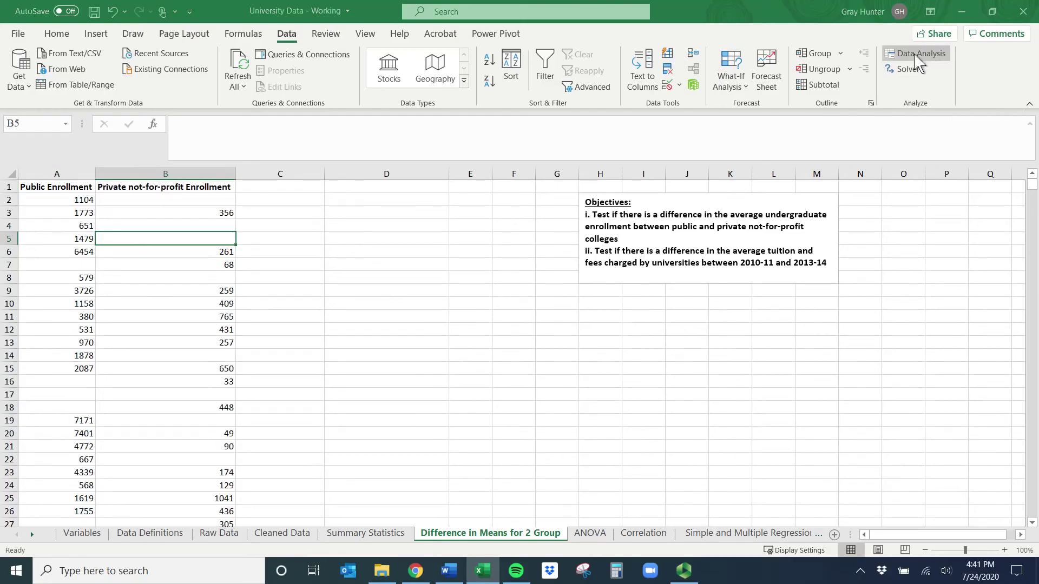
{"action": "left_click_drag", "start_coordinate": [641, 343], "coordinate": [653, 306]}
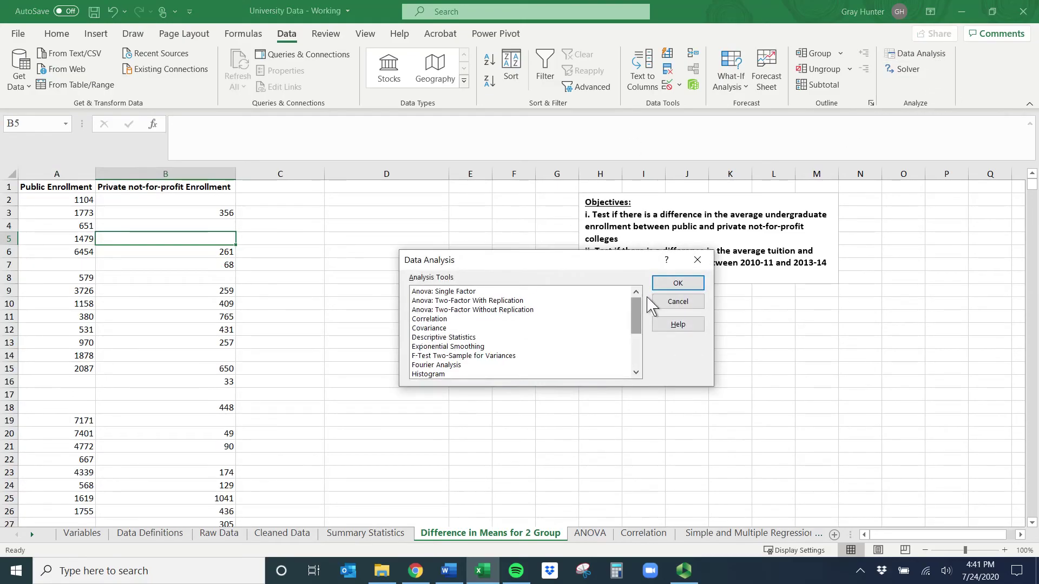
{"action": "left_click_drag", "start_coordinate": [639, 312], "coordinate": [635, 343]}
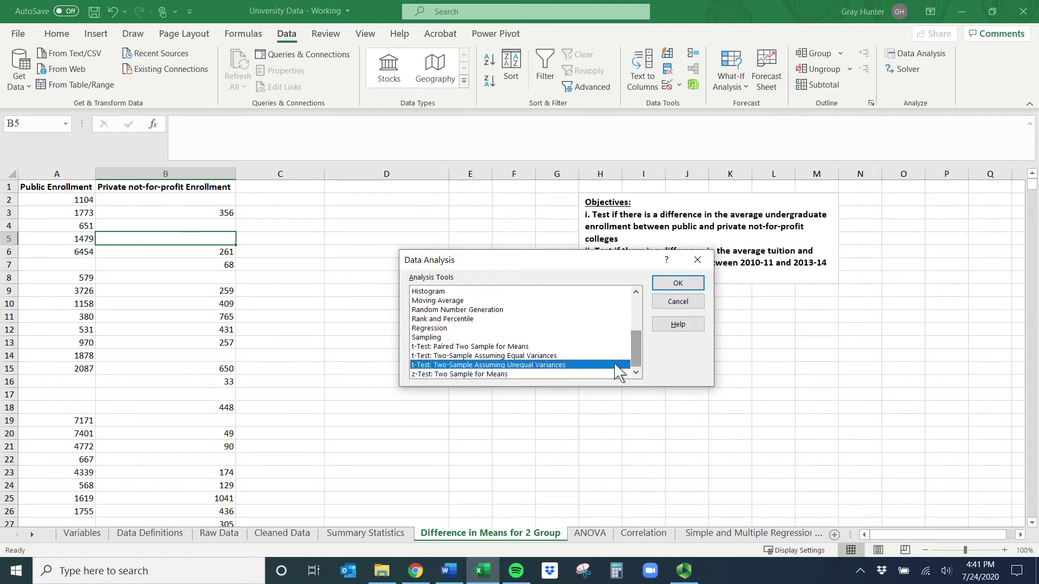
{"action": "left_click", "coordinate": [428, 374]}
{"action": "left_click", "coordinate": [433, 365]}
{"action": "left_click", "coordinate": [433, 347]}
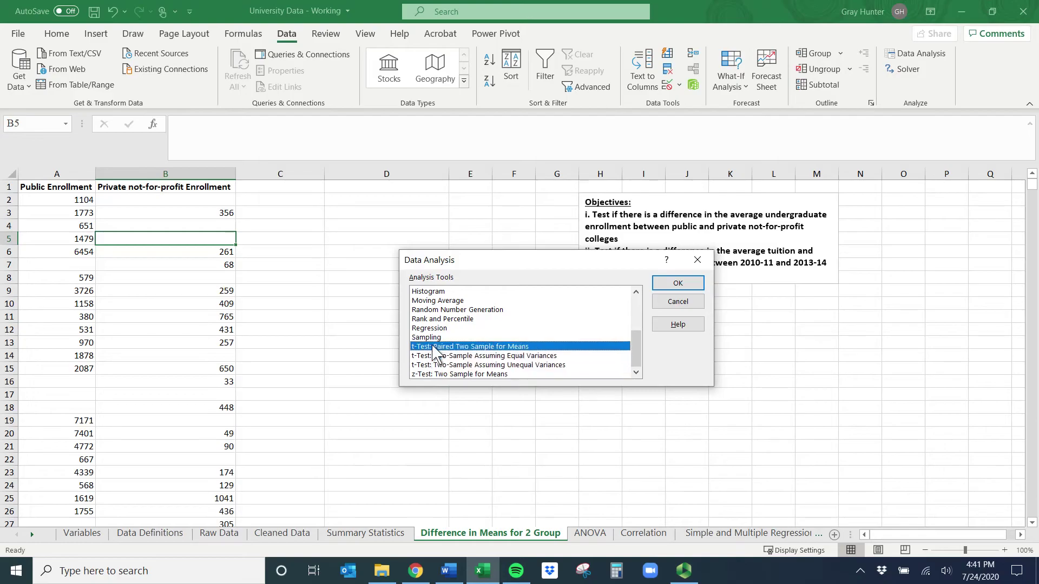
{"action": "left_click", "coordinate": [437, 375]}
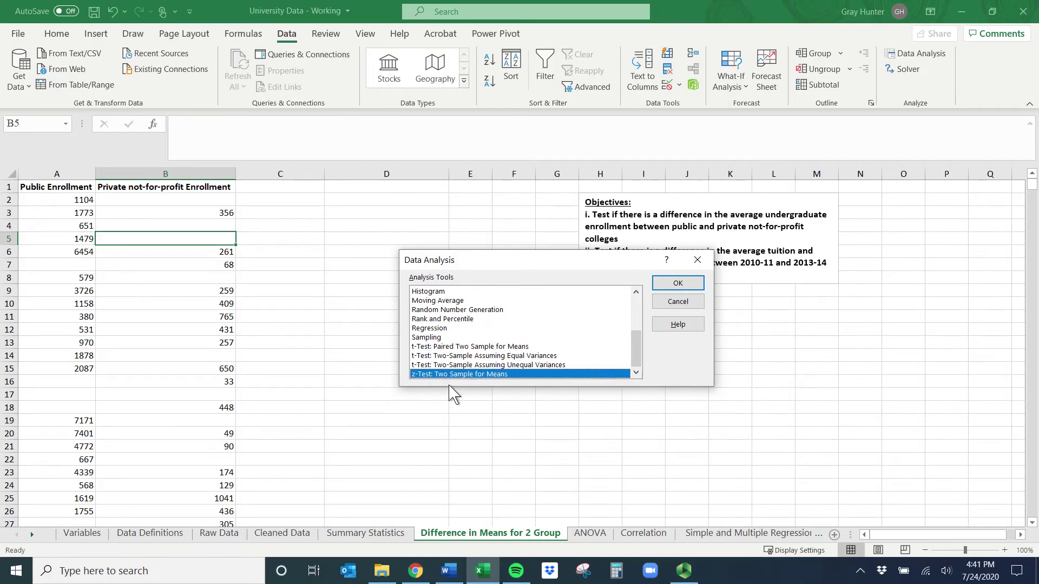
{"action": "left_click", "coordinate": [427, 356]}
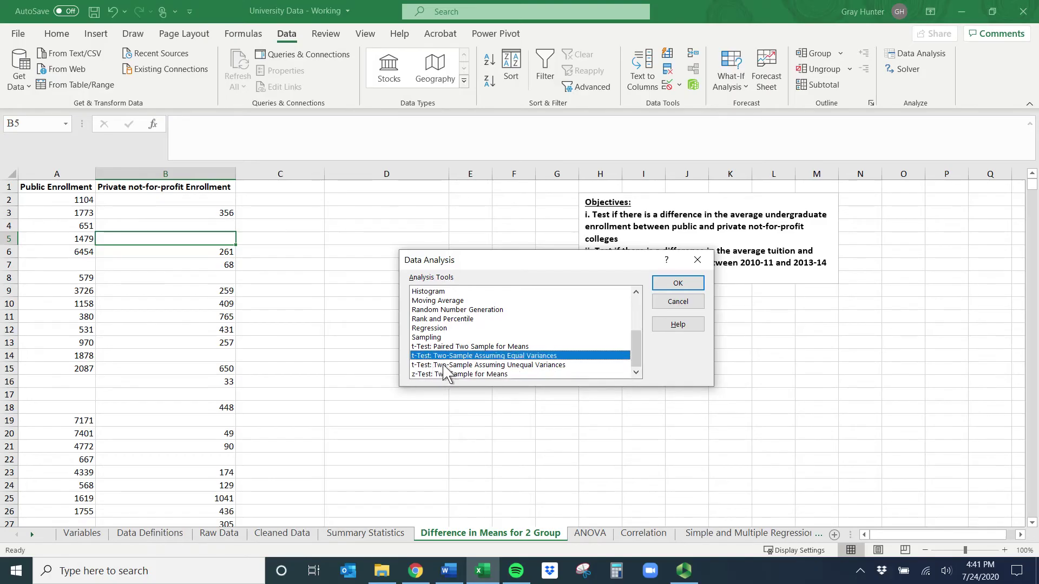
{"action": "left_click", "coordinate": [433, 365]}
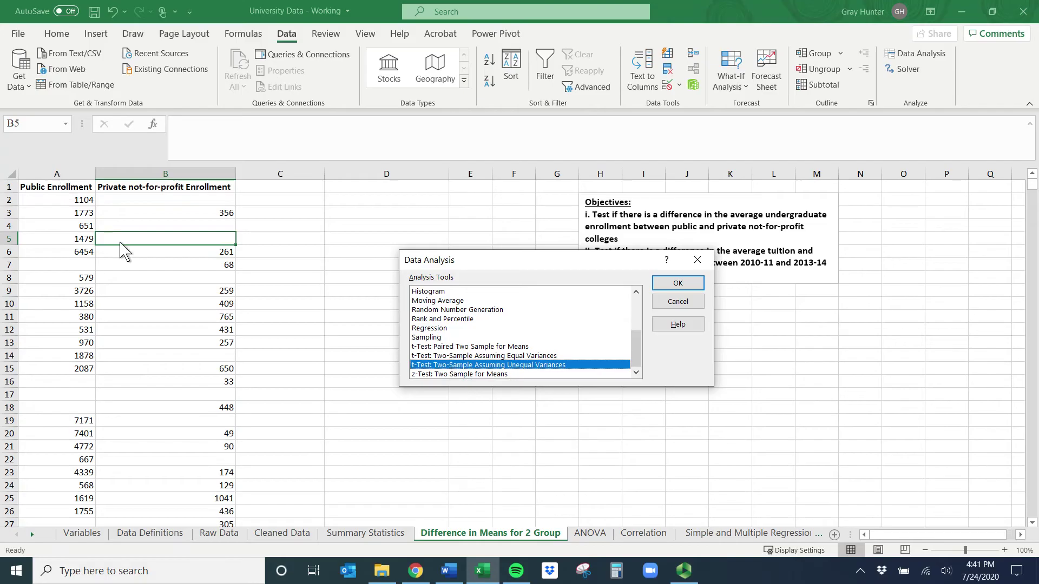
{"action": "left_click", "coordinate": [510, 355]}
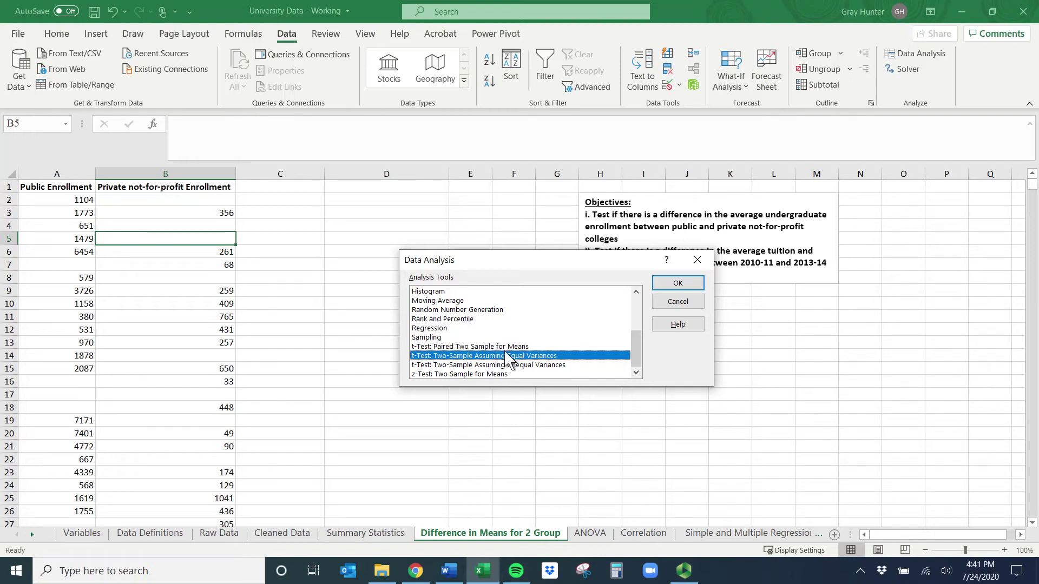
{"action": "left_click", "coordinate": [502, 365]}
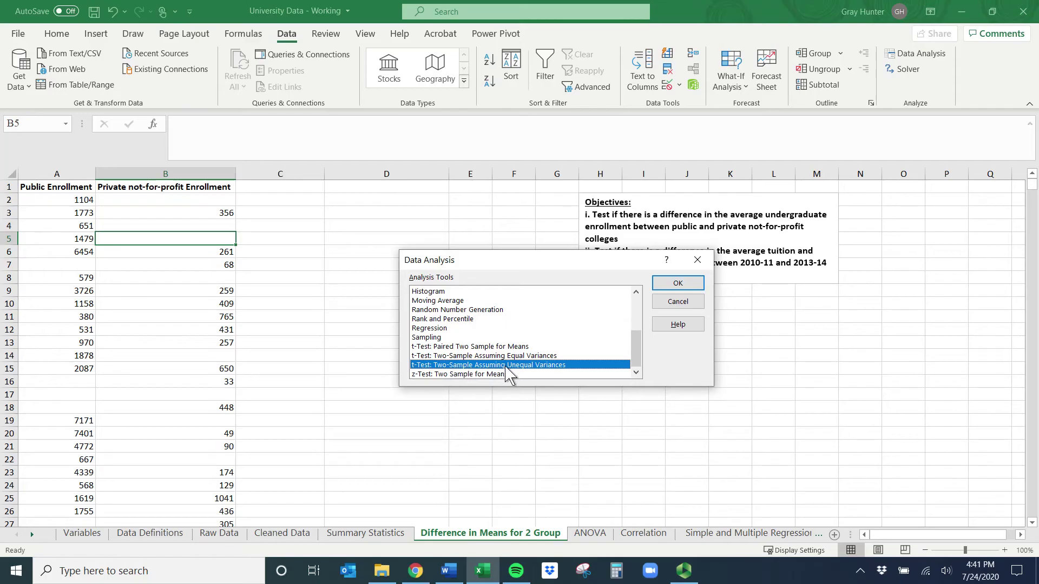
{"action": "left_click", "coordinate": [679, 285]}
Step: Replace the t-test input ranges with the whole column A for Variable 1 and the whole column B for Variable 2
{"action": "left_click", "coordinate": [605, 259]}
{"action": "key", "text": "BackSpace"}
{"action": "key", "text": "BackSpace"}
{"action": "key", "text": "BackSpace"}
{"action": "key", "text": "BackSpace"}
{"action": "key", "text": "BackSpace"}
{"action": "left_click", "coordinate": [557, 279]}
{"action": "key", "text": "BackSpace"}
{"action": "key", "text": "BackSpace"}
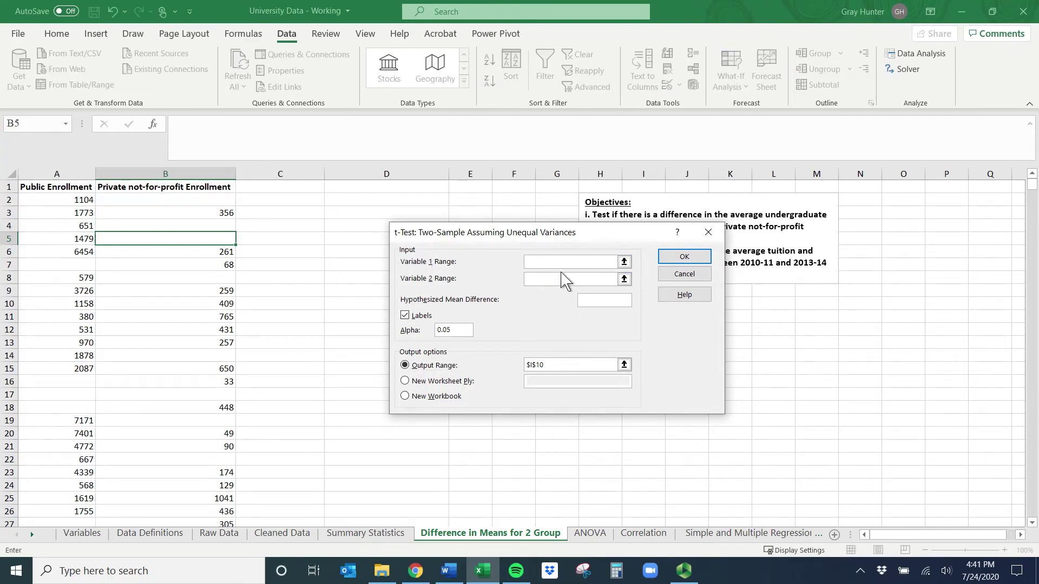
{"action": "left_click", "coordinate": [623, 262]}
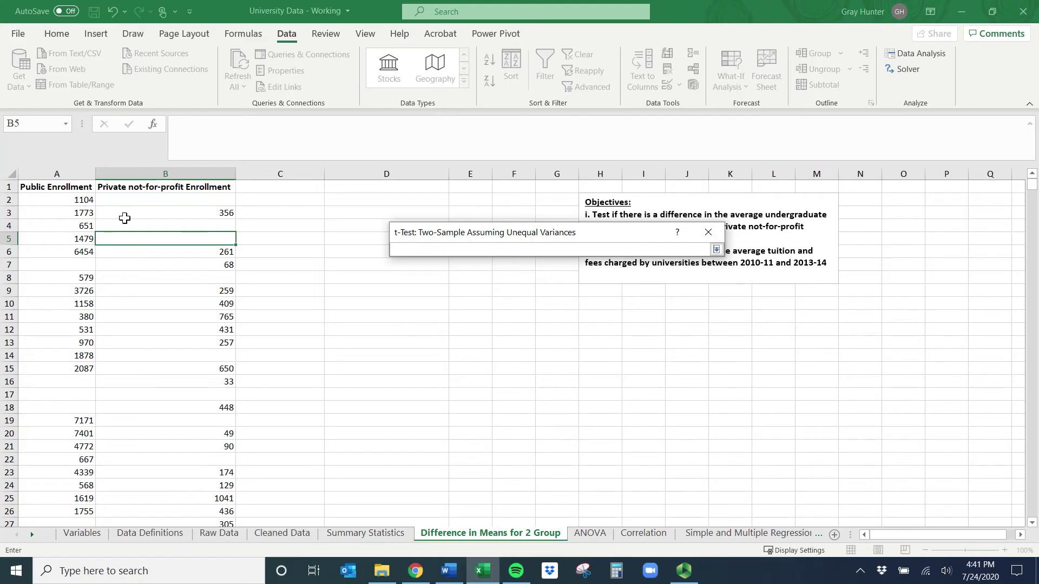
{"action": "left_click", "coordinate": [68, 172]}
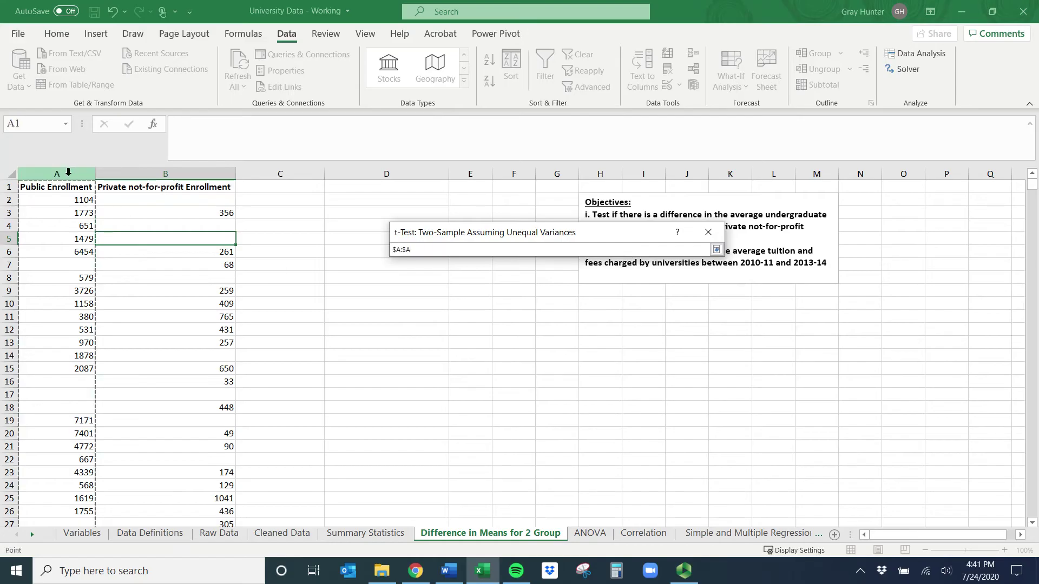
{"action": "key", "text": "Return"}
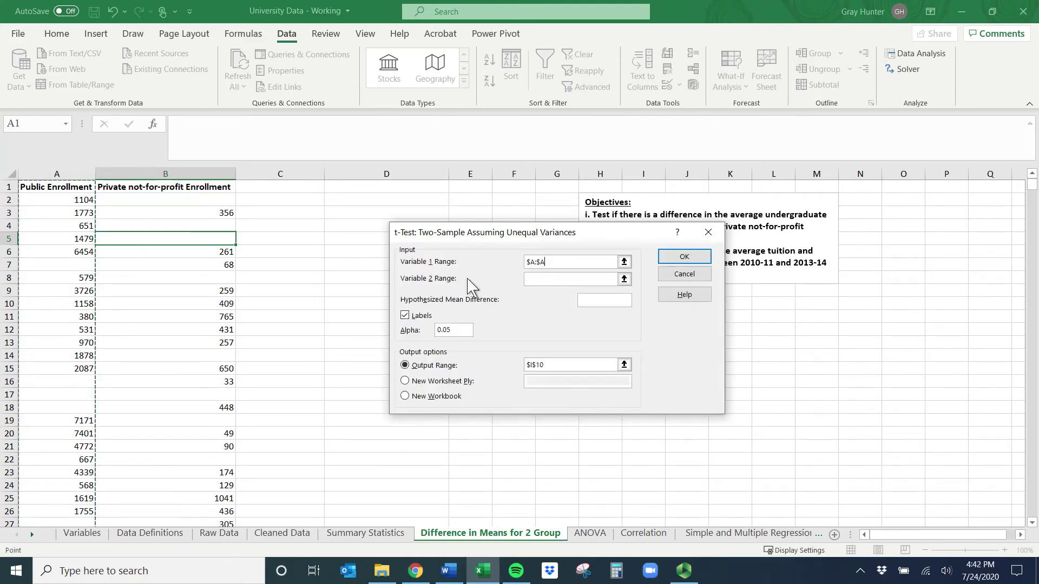
{"action": "left_click", "coordinate": [624, 279]}
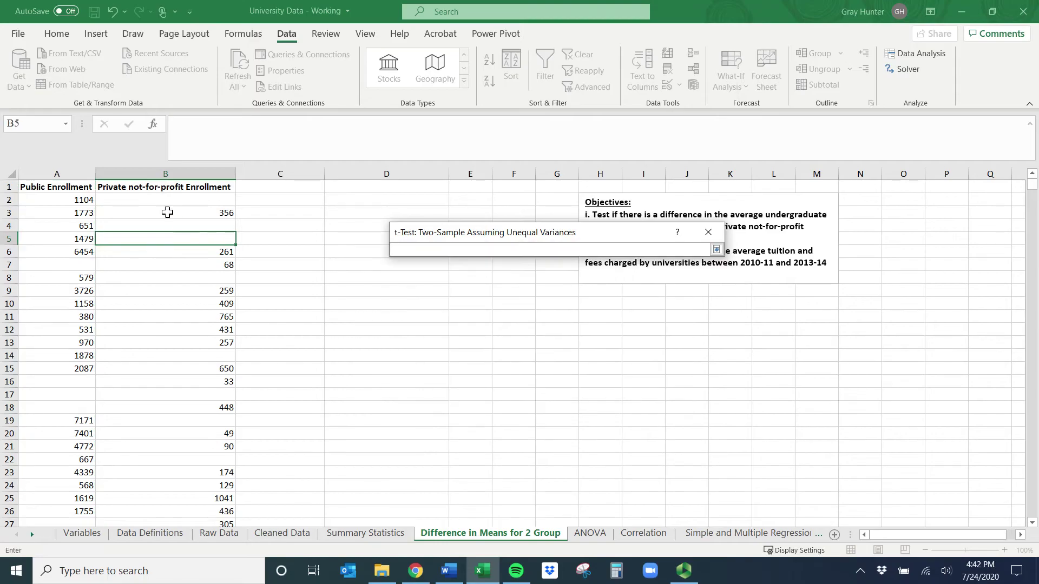
{"action": "left_click", "coordinate": [185, 171]}
{"action": "key", "text": "Return"}
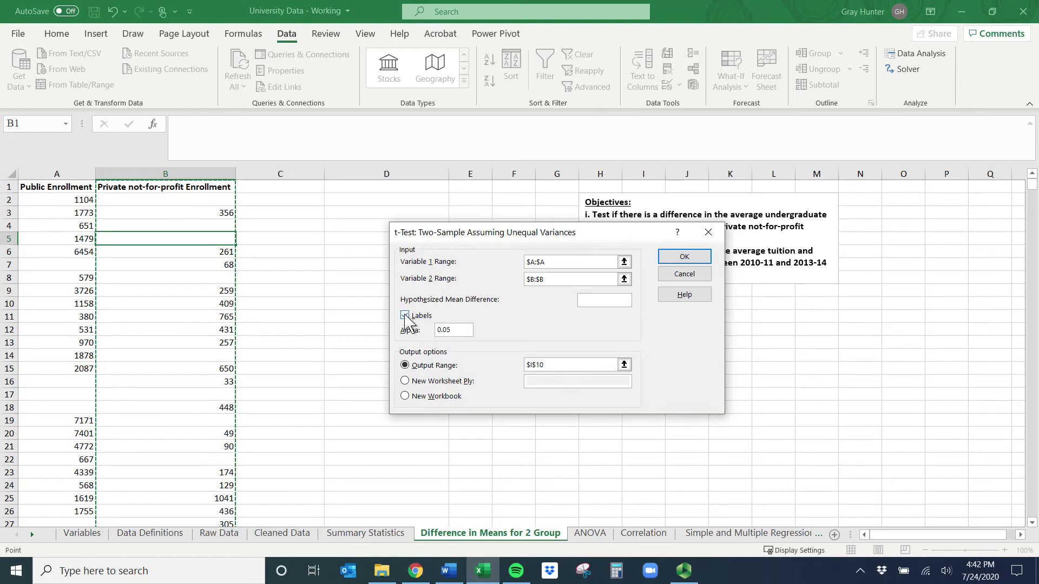
Step: Set the t-test output range to cell H10 on the current sheet and run the test
{"action": "left_click", "coordinate": [405, 381]}
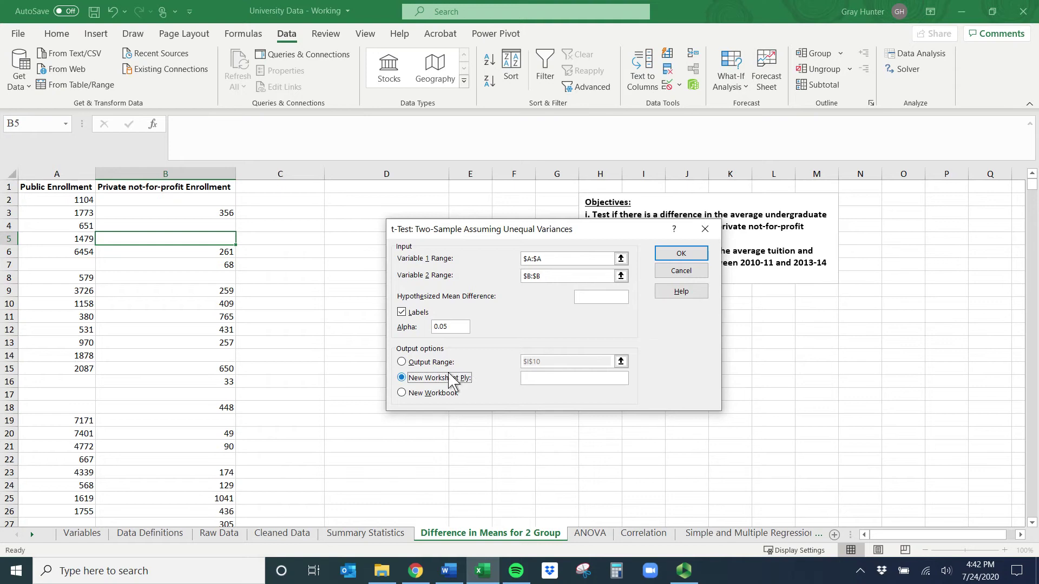
{"action": "left_click", "coordinate": [401, 362]}
{"action": "left_click", "coordinate": [618, 358]}
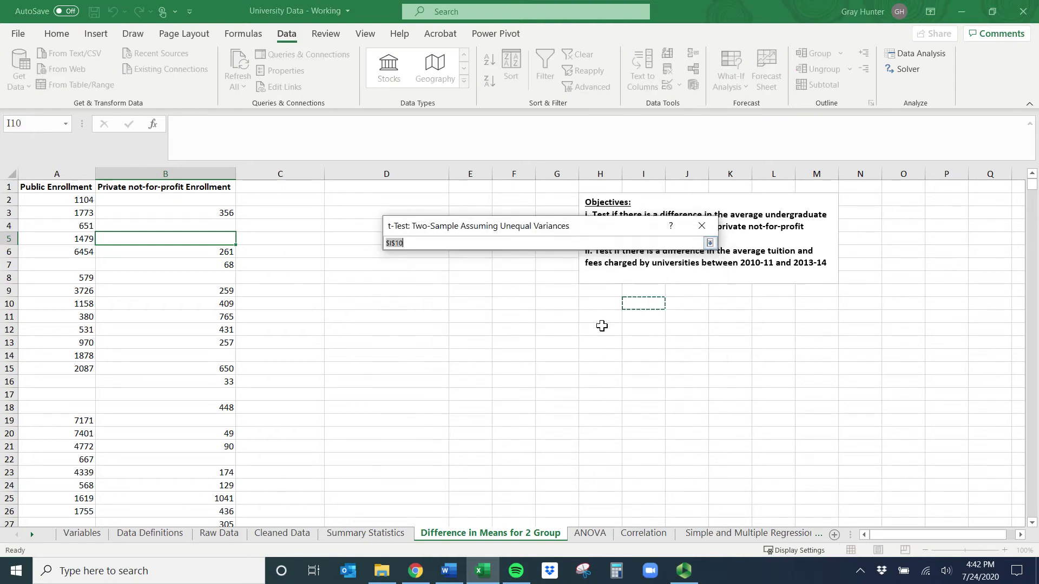
{"action": "left_click", "coordinate": [597, 304]}
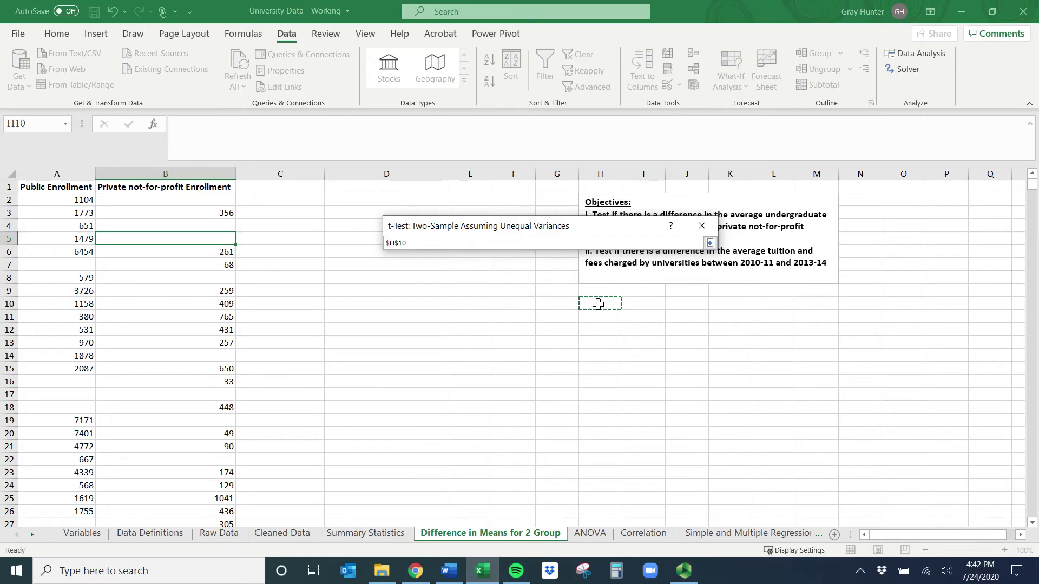
{"action": "key", "text": "Return"}
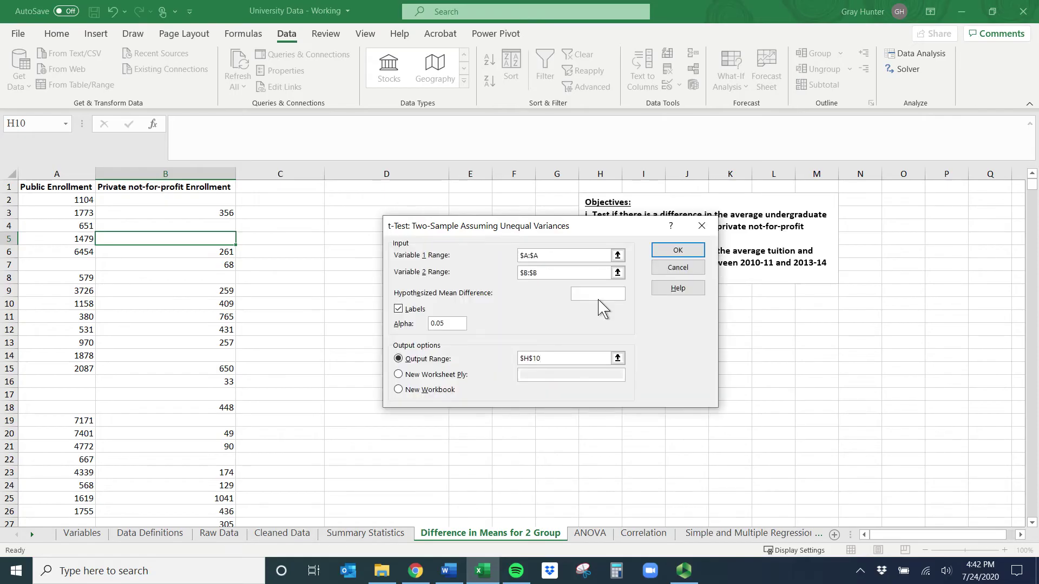
{"action": "key", "text": "Return"}
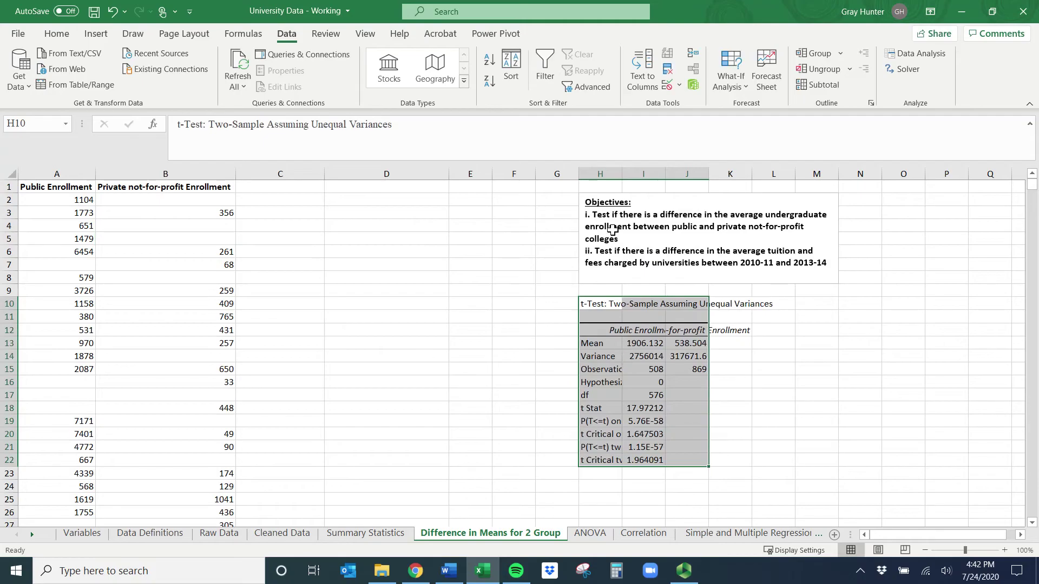
Step: Fit the widths of columns H through J to the t-test output
{"action": "left_click", "coordinate": [605, 172]}
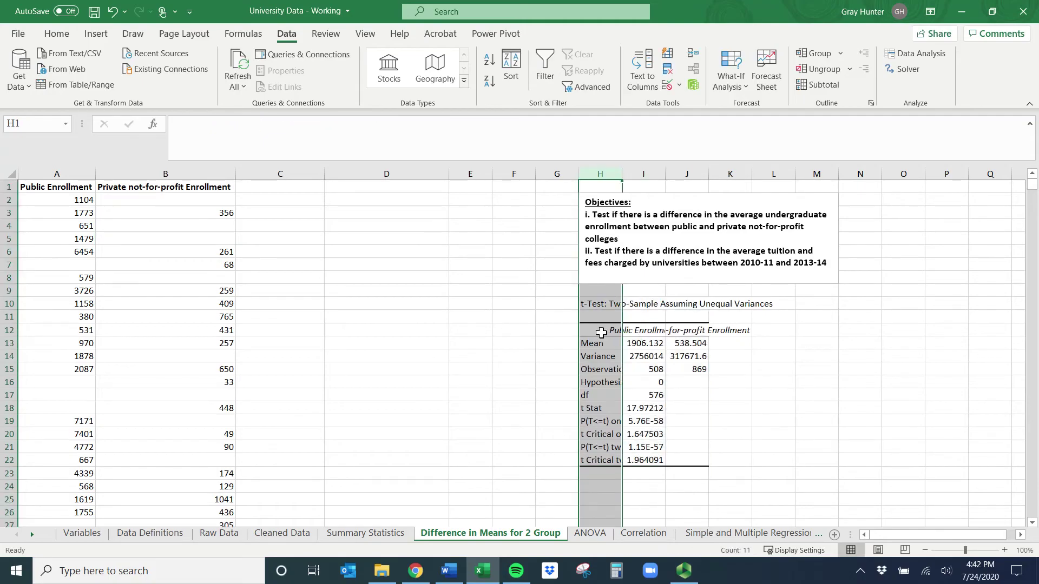
{"action": "left_click_drag", "start_coordinate": [600, 331], "coordinate": [698, 331]}
{"action": "left_click", "coordinate": [614, 343]}
{"action": "left_click_drag", "start_coordinate": [598, 172], "coordinate": [693, 175]}
{"action": "double_click", "coordinate": [709, 173]}
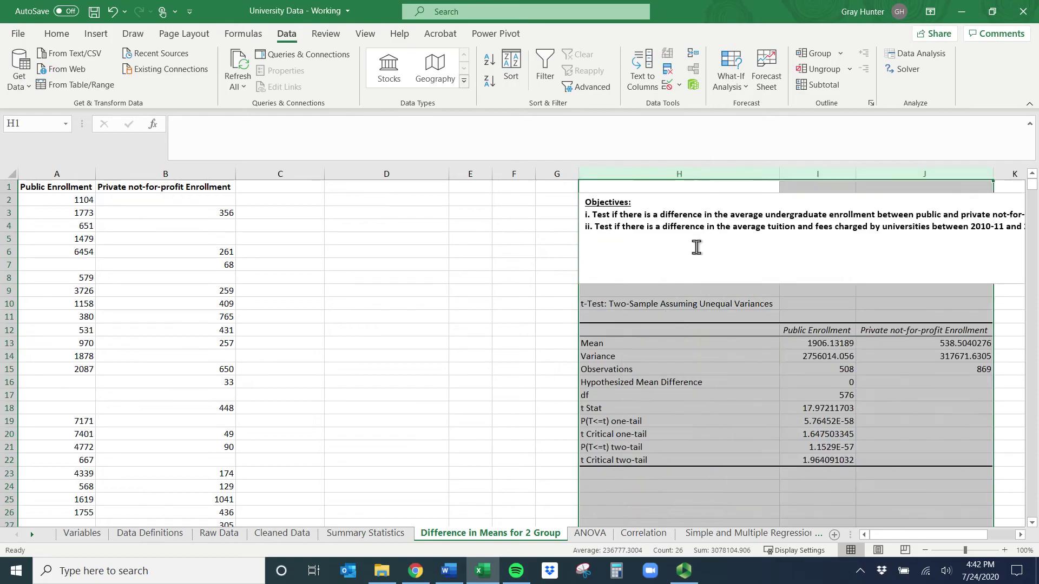
Step: Examine the t-test output and the second objective about average tuition and fees between 2010-11 and 2013-14
{"action": "left_click", "coordinate": [738, 419]}
{"action": "left_click", "coordinate": [714, 487]}
{"action": "left_click_drag", "start_coordinate": [674, 303], "coordinate": [973, 461]}
{"action": "left_click", "coordinate": [656, 299]}
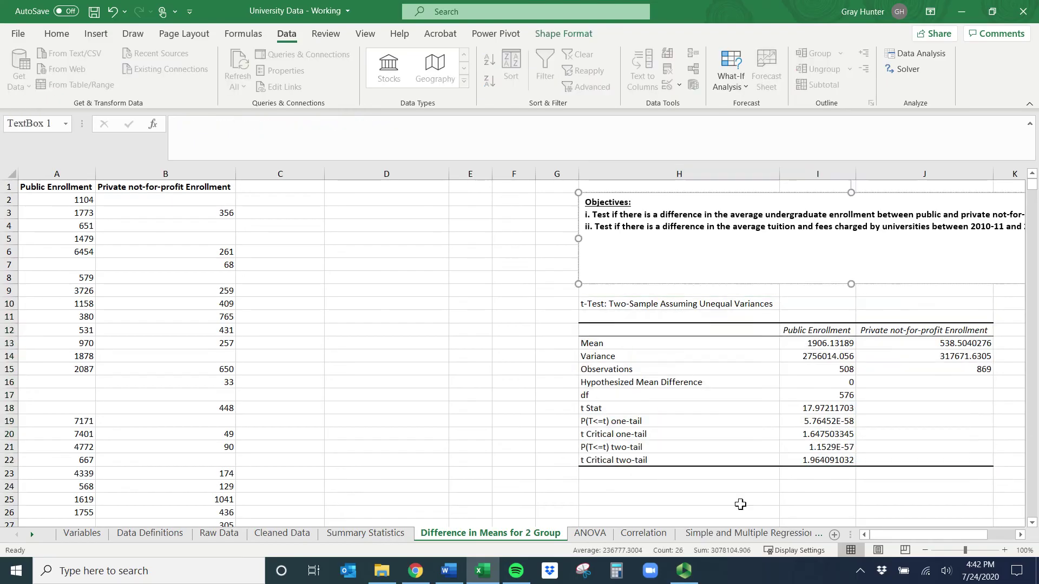
{"action": "left_click_drag", "start_coordinate": [919, 535], "coordinate": [948, 538]}
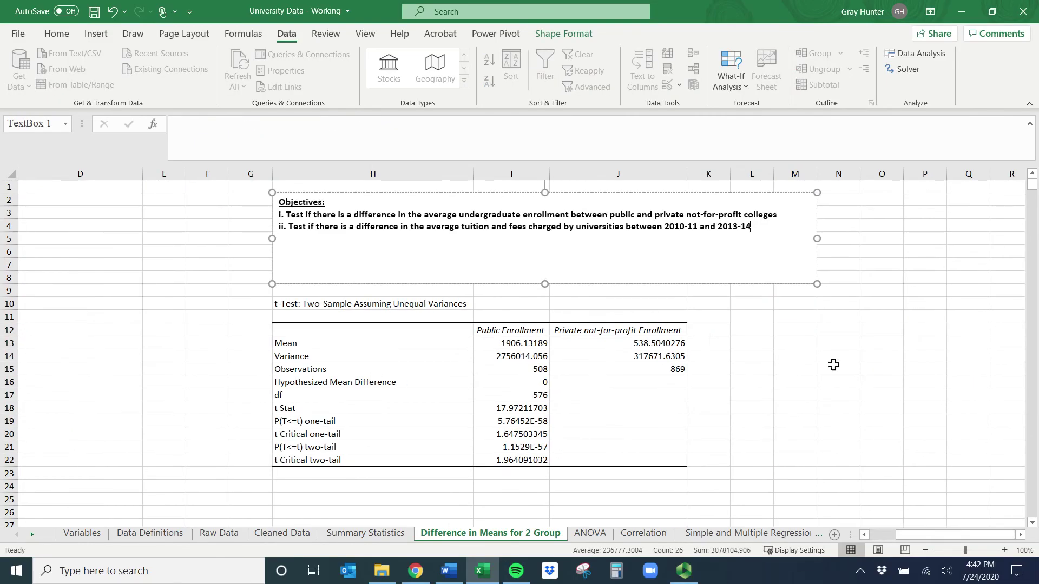
{"action": "left_click_drag", "start_coordinate": [281, 226], "coordinate": [728, 241]}
{"action": "left_click", "coordinate": [727, 241]}
{"action": "left_click_drag", "start_coordinate": [428, 226], "coordinate": [488, 226]}
{"action": "left_click_drag", "start_coordinate": [664, 228], "coordinate": [750, 237]}
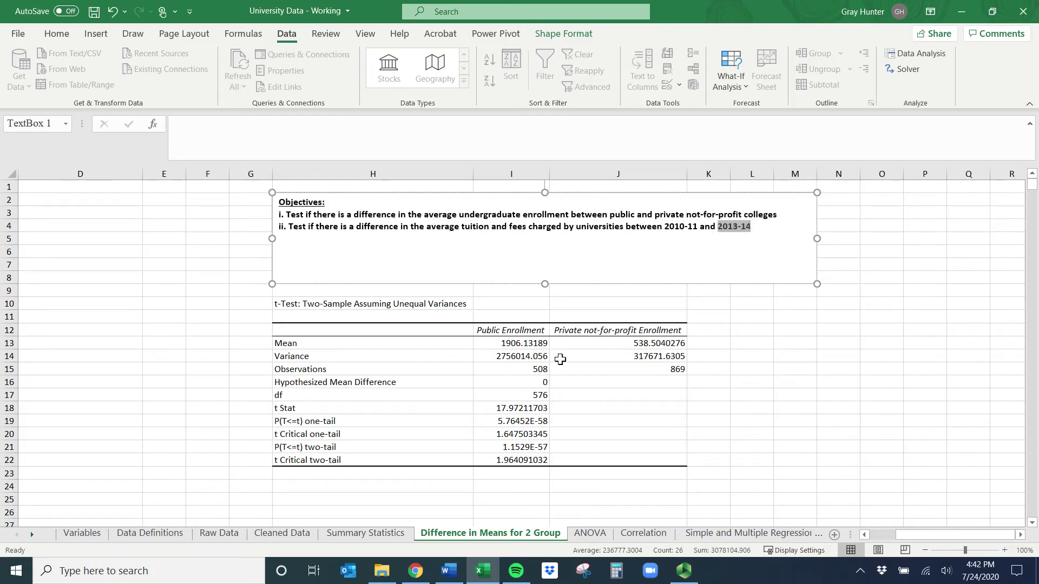
Step: Clear the Institution Type filter on the Cleaned Data sheet
{"action": "left_click", "coordinate": [282, 536]}
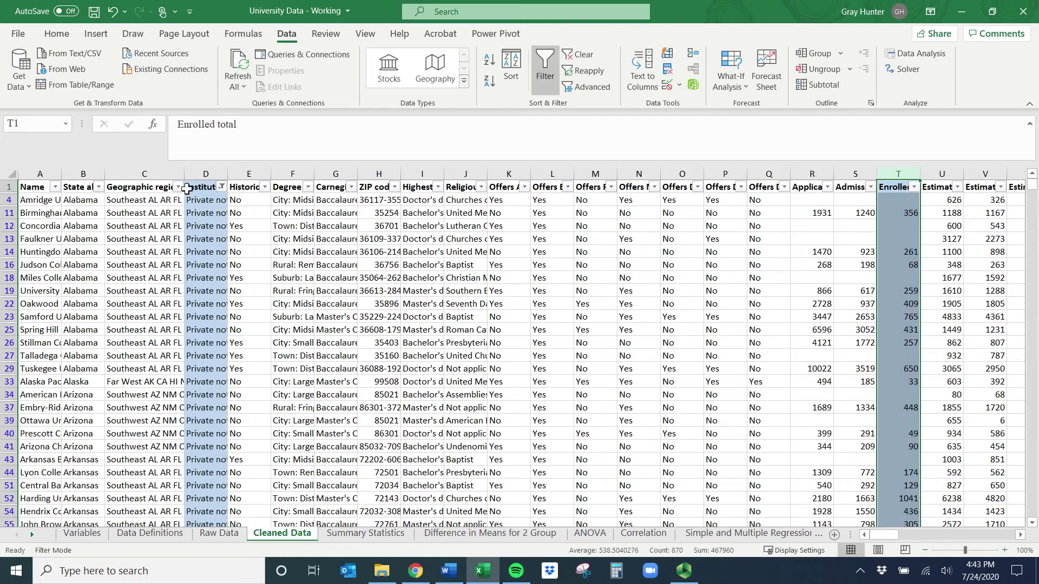
{"action": "left_click", "coordinate": [221, 187]}
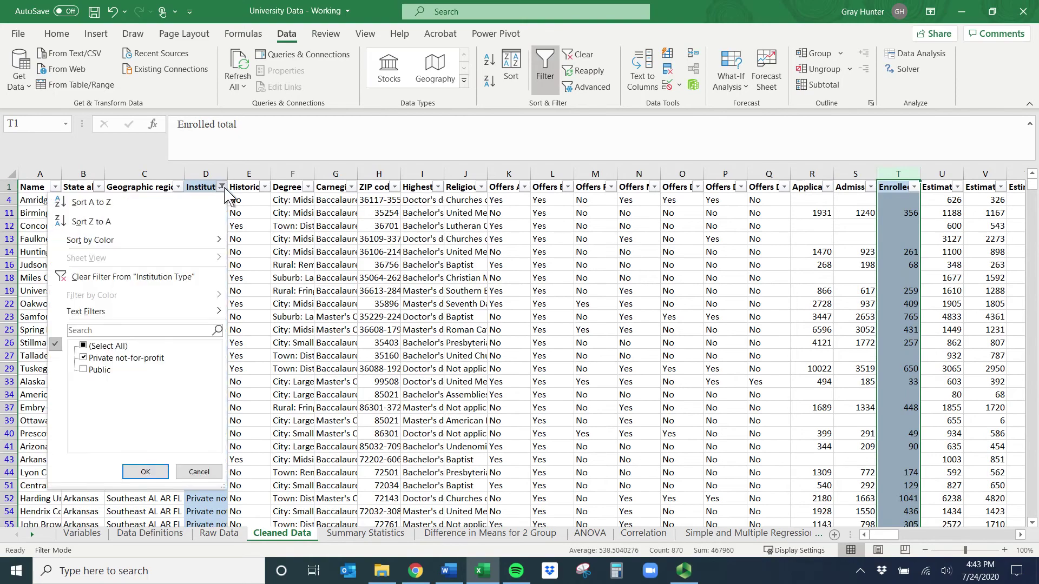
{"action": "left_click", "coordinate": [130, 278]}
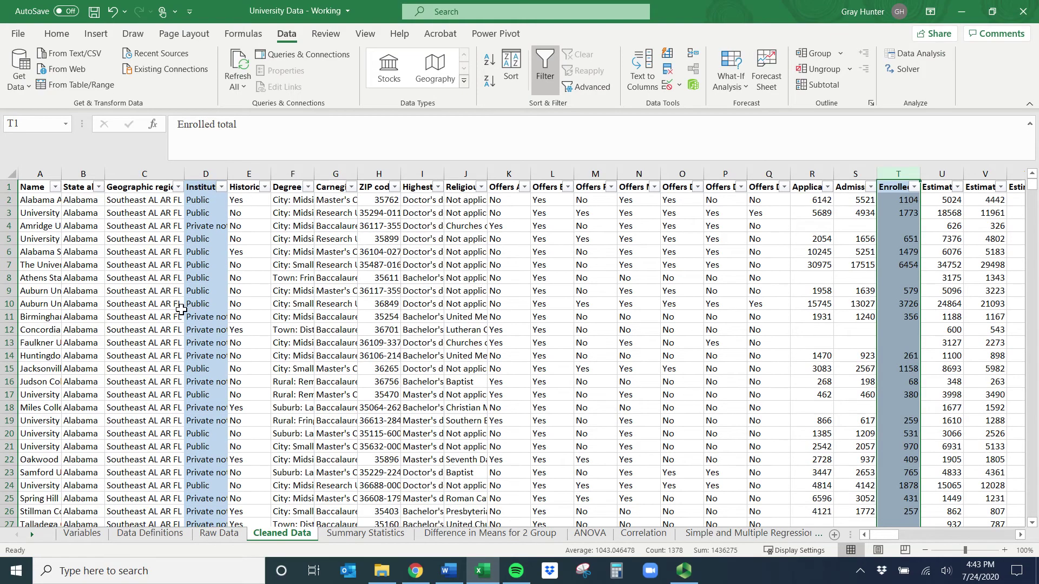
Step: Search the header row of the Cleaned Data sheet for "tuit" to locate the tuition and fees columns
{"action": "left_click", "coordinate": [7, 186]}
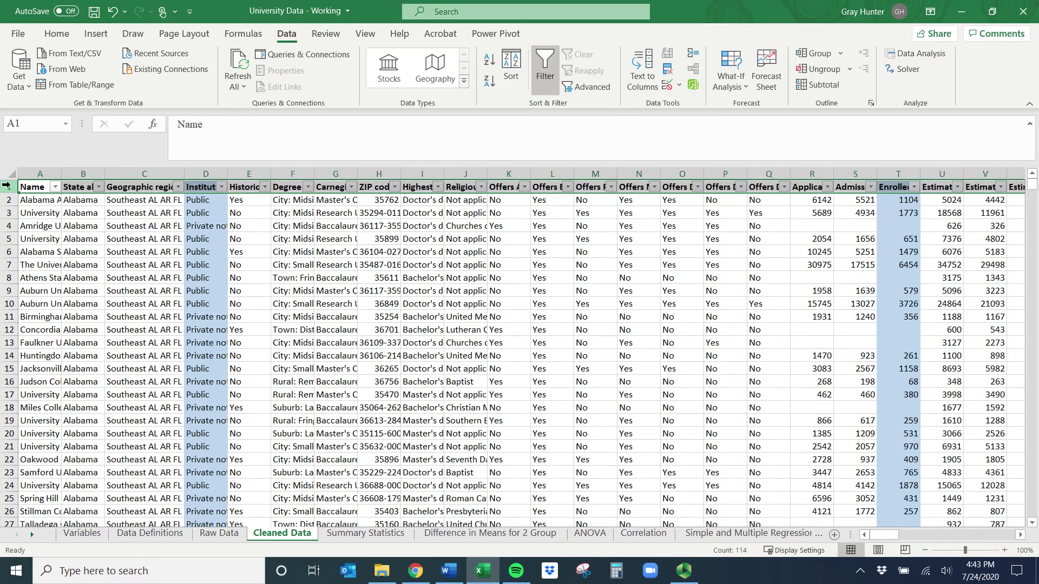
{"action": "key", "text": "ctrl+f"}
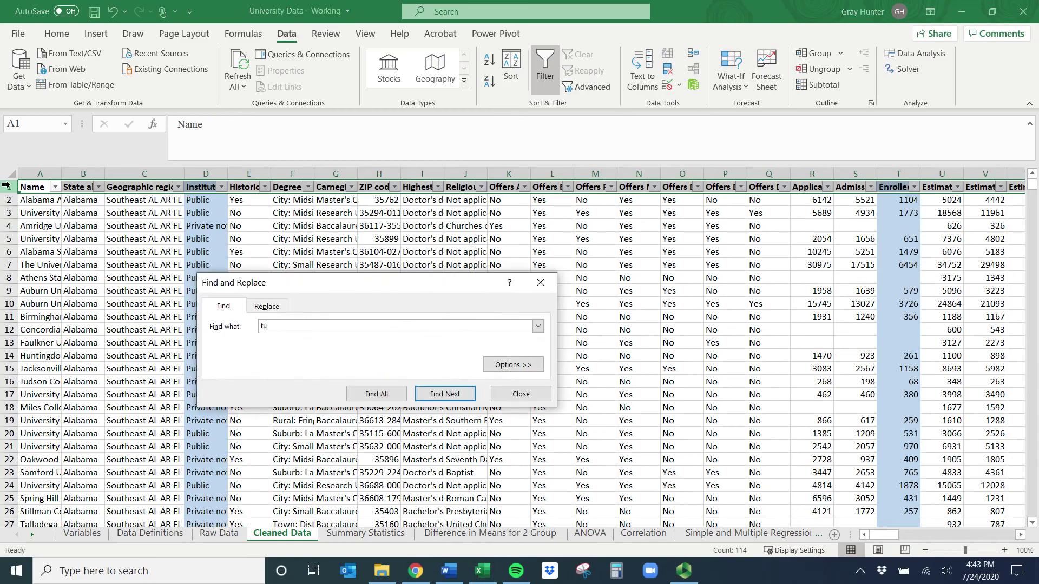
{"action": "type", "text": "tuit"}
{"action": "key", "text": "Return"}
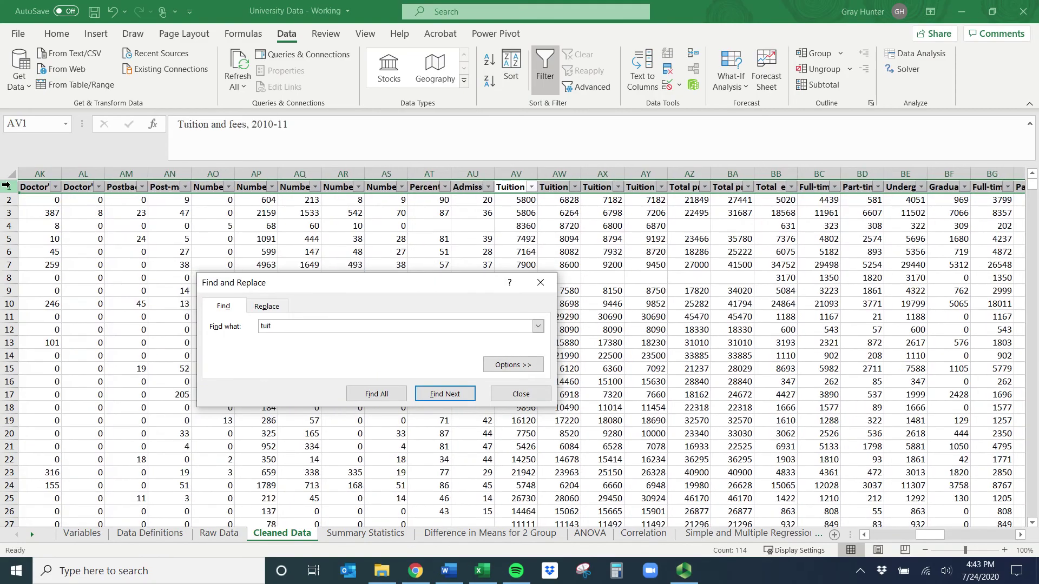
{"action": "left_click", "coordinate": [544, 288]}
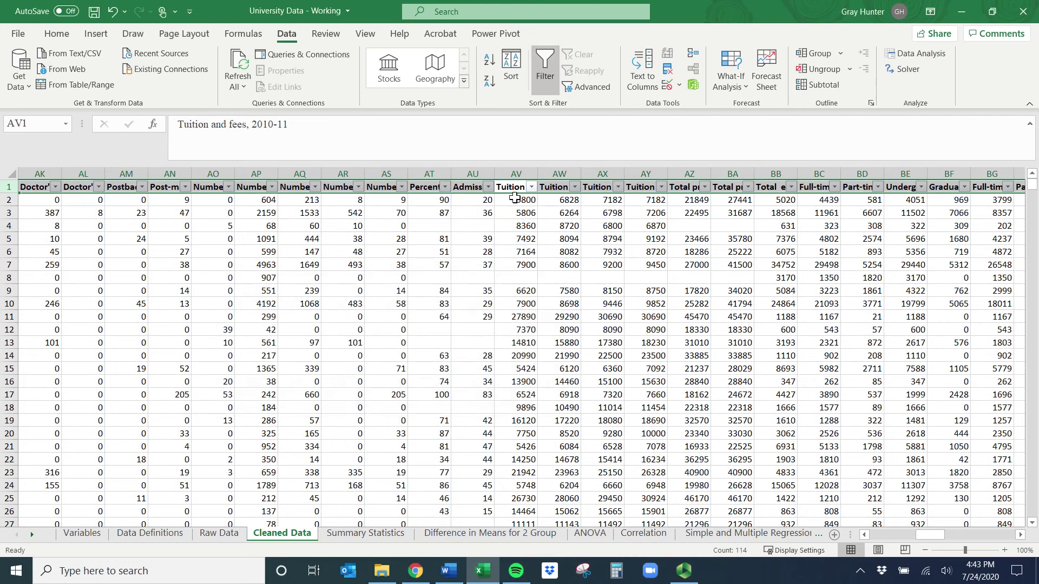
{"action": "left_click", "coordinate": [478, 535]}
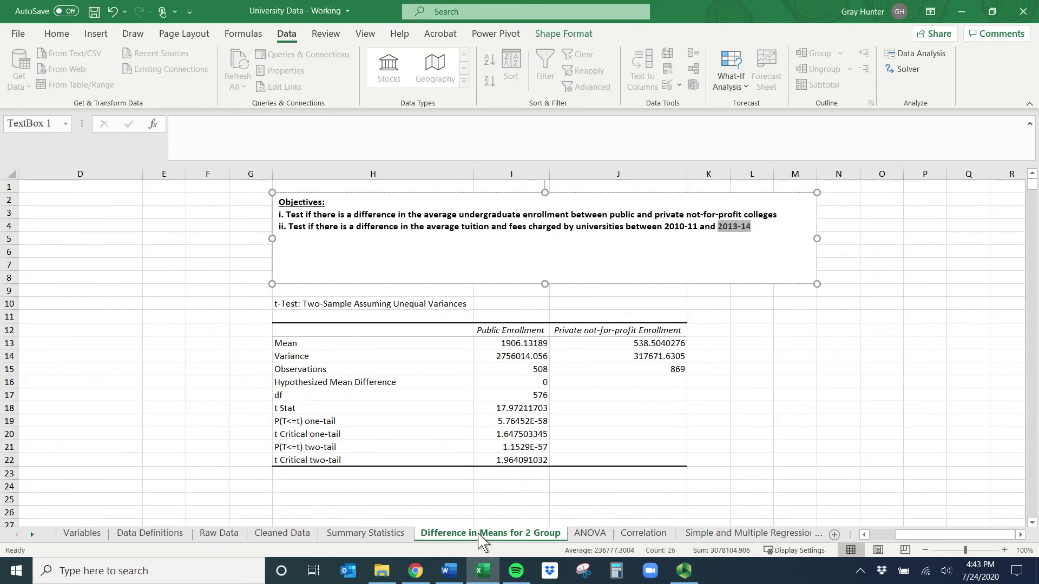
{"action": "left_click", "coordinate": [357, 534]}
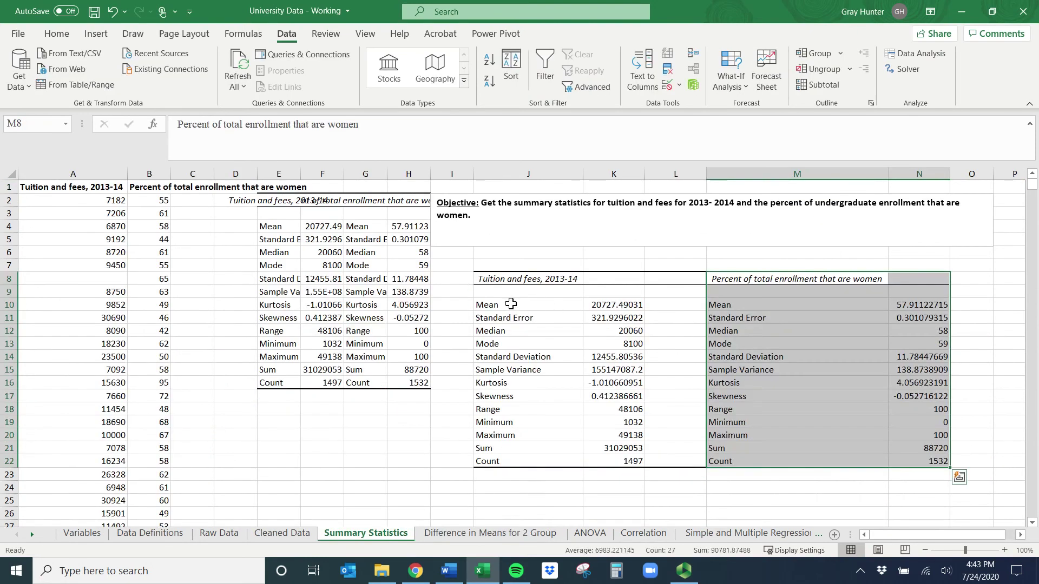
{"action": "left_click", "coordinate": [281, 534]}
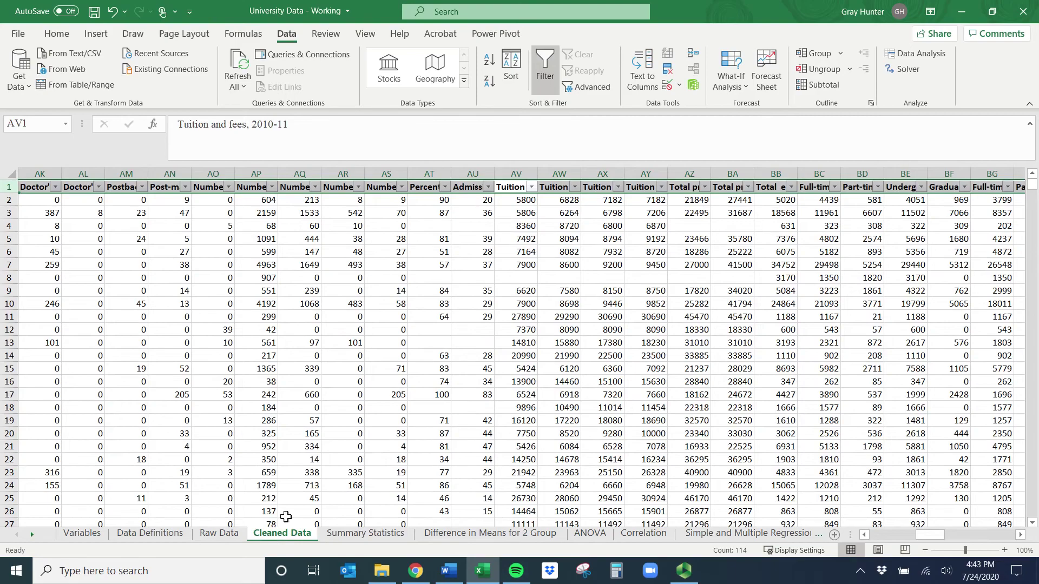
Step: Copy the Tuition and fees, 2010-11 and Tuition and fees, 2013-14 columns, AV and AY, of the Cleaned Data sheet
{"action": "left_click", "coordinate": [519, 181]}
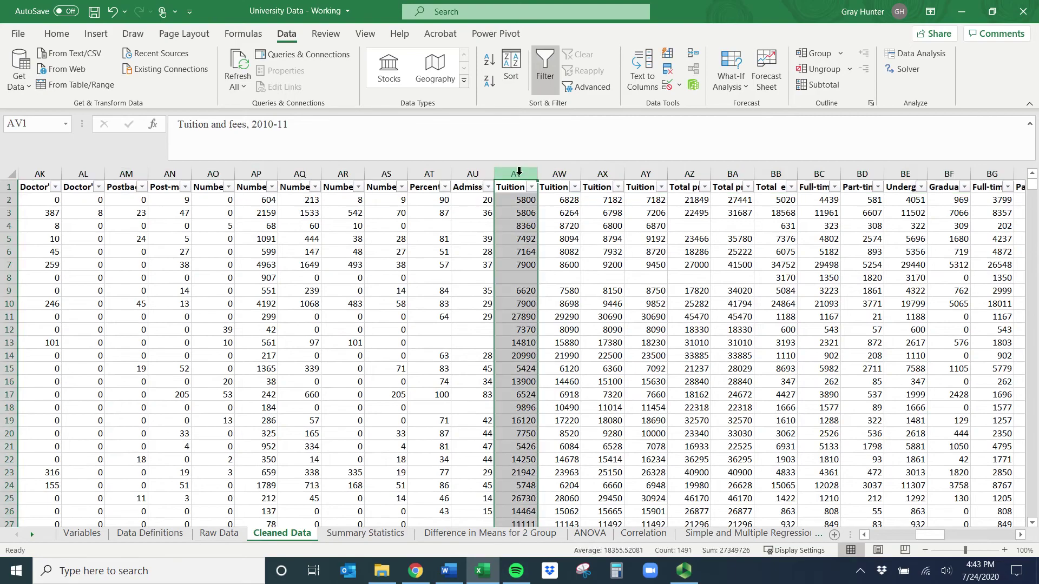
{"action": "left_click", "coordinate": [552, 187]}
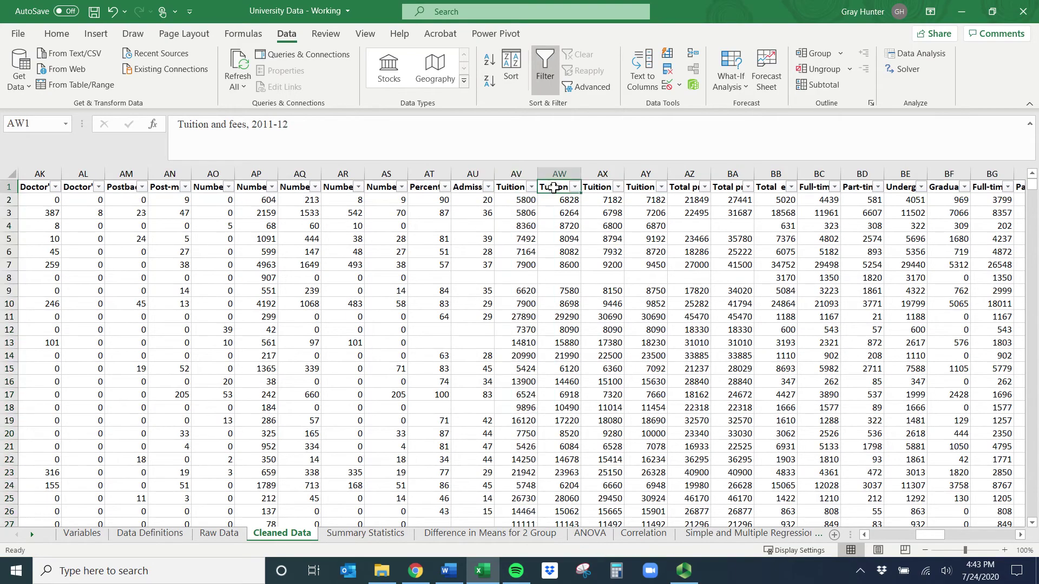
{"action": "left_click", "coordinate": [592, 187]}
{"action": "left_click", "coordinate": [648, 187]}
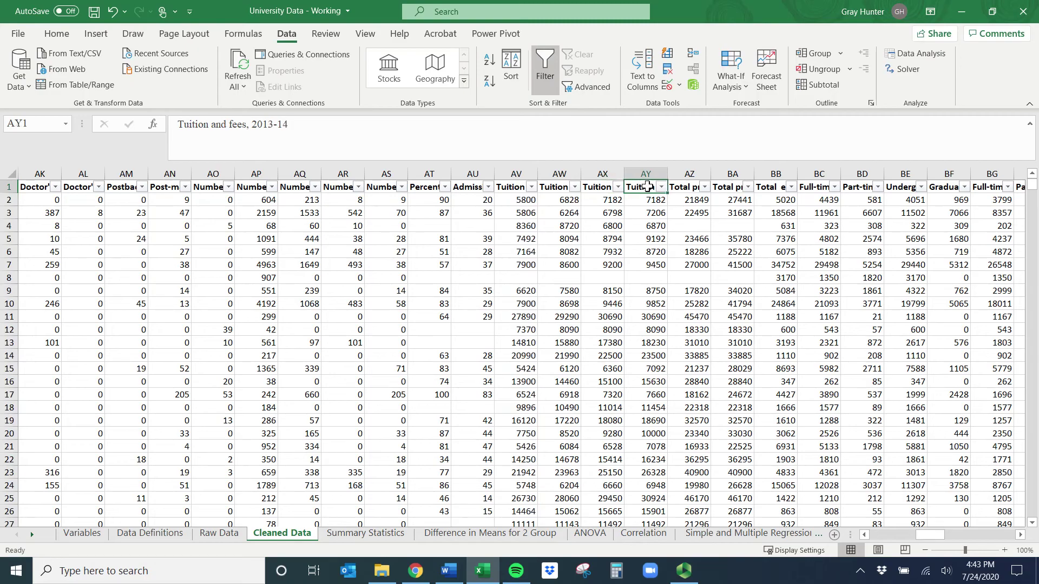
{"action": "left_click", "coordinate": [514, 189]}
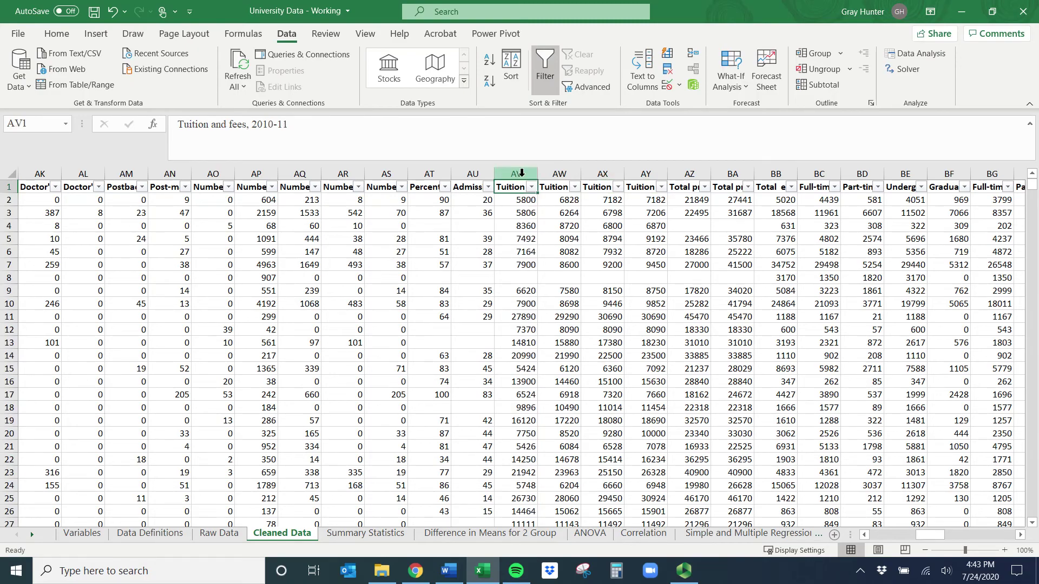
{"action": "left_click", "coordinate": [521, 173]}
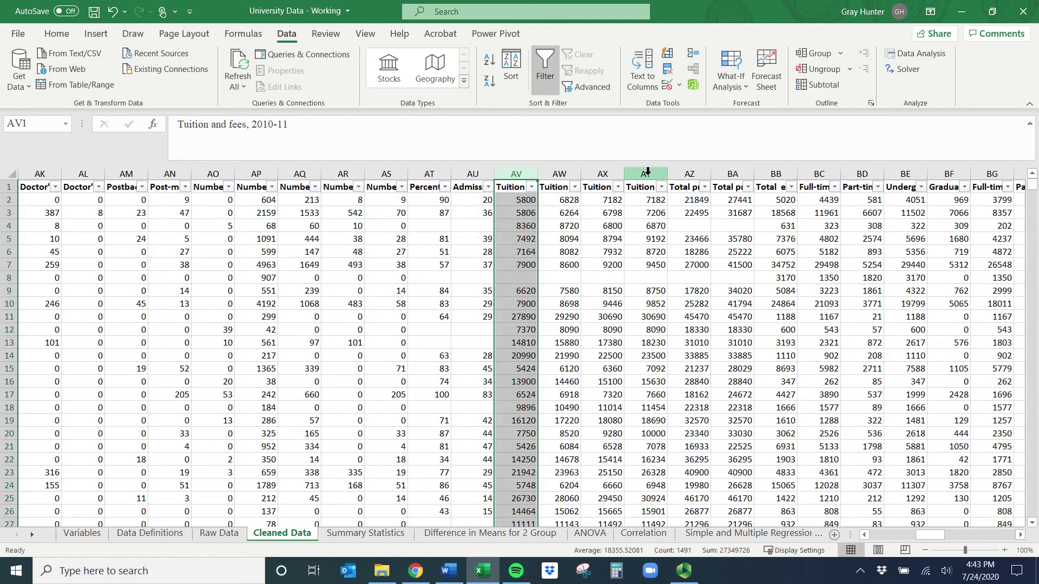
{"action": "left_click", "coordinate": [648, 173], "text": "ctrl"}
{"action": "key", "text": "ctrl+c"}
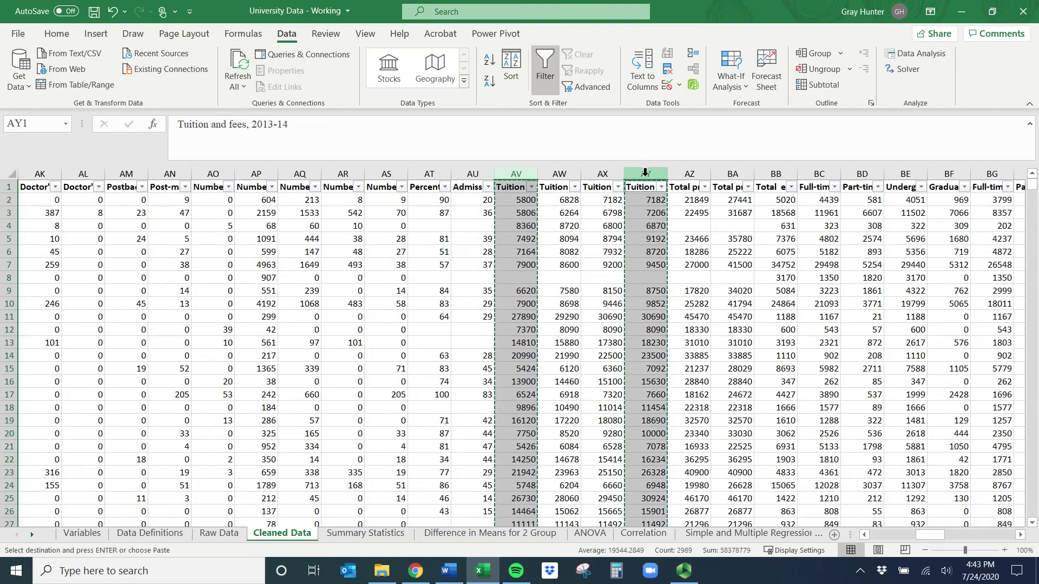
Step: Paste the copied tuition columns at D1 of the Difference in Means for 2 Group sheet and fit their widths to the headers
{"action": "left_click", "coordinate": [503, 536]}
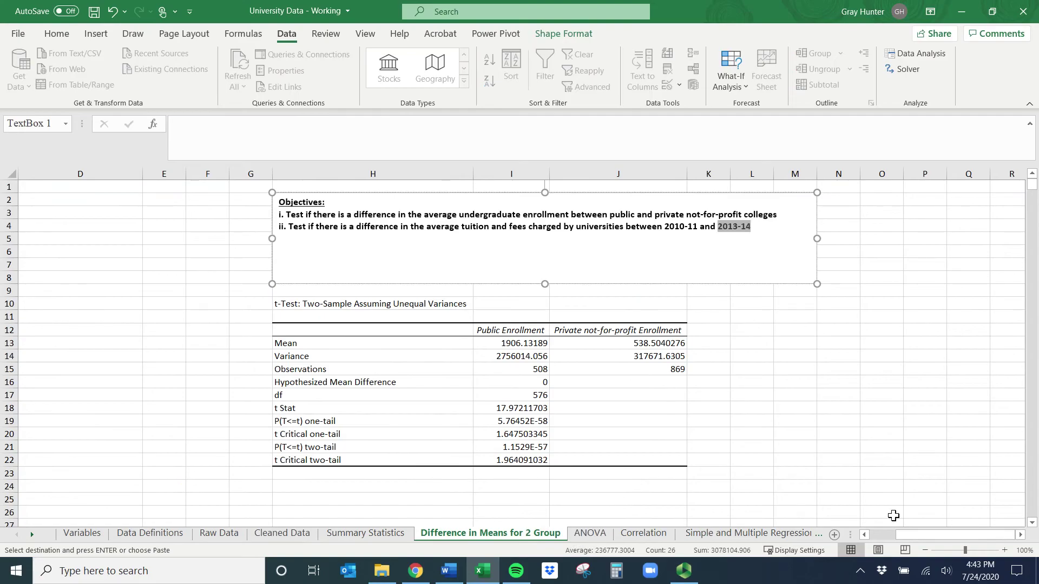
{"action": "left_click_drag", "start_coordinate": [930, 534], "coordinate": [903, 535]}
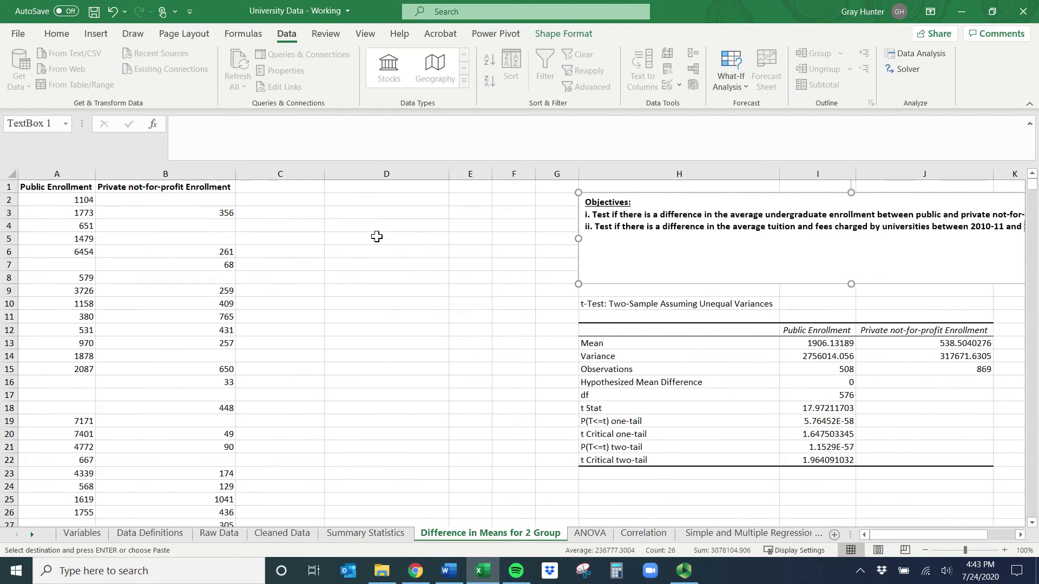
{"action": "left_click", "coordinate": [341, 188]}
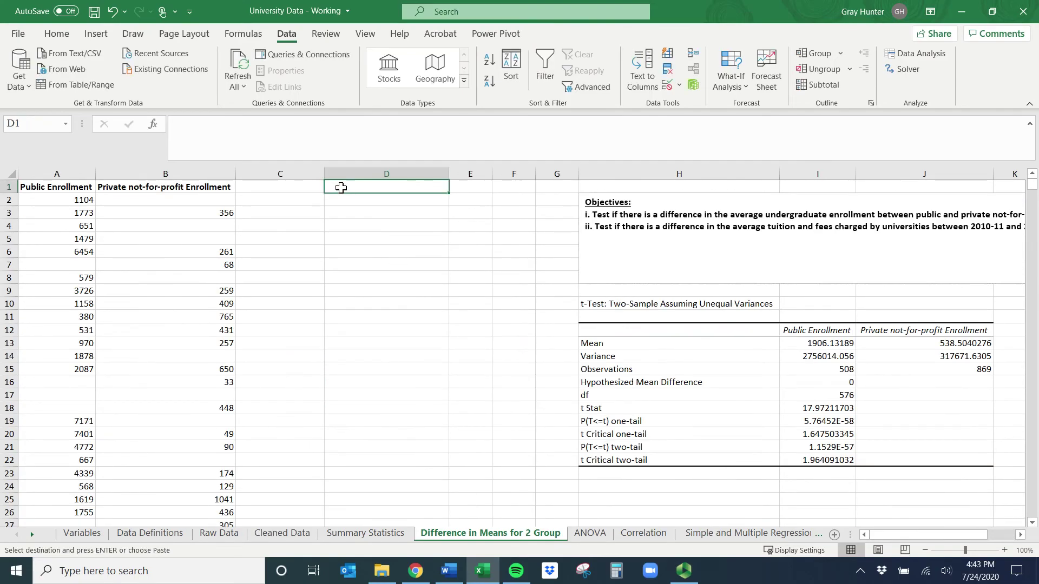
{"action": "key", "text": "ctrl+v"}
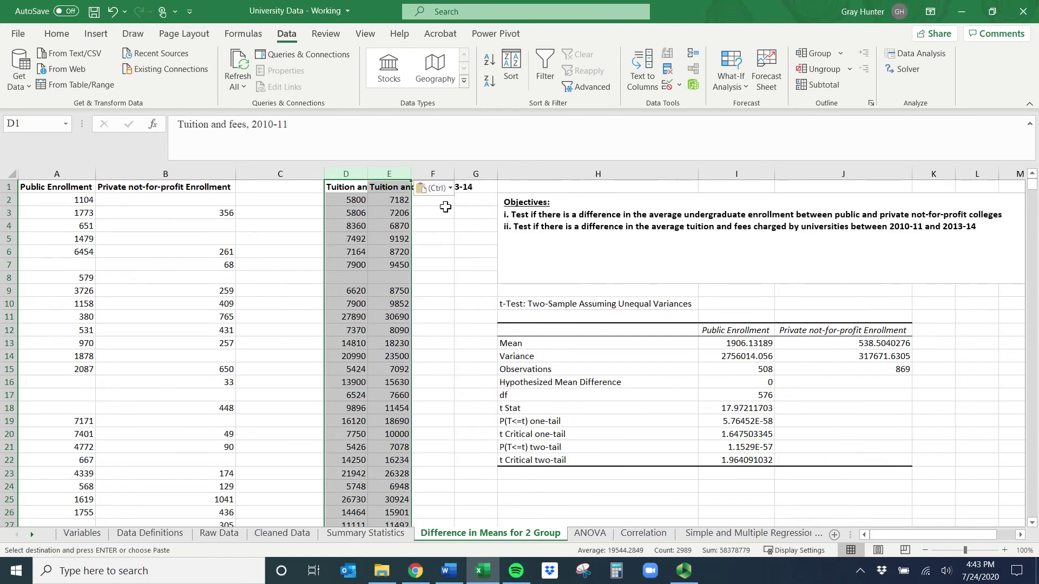
{"action": "double_click", "coordinate": [369, 170]}
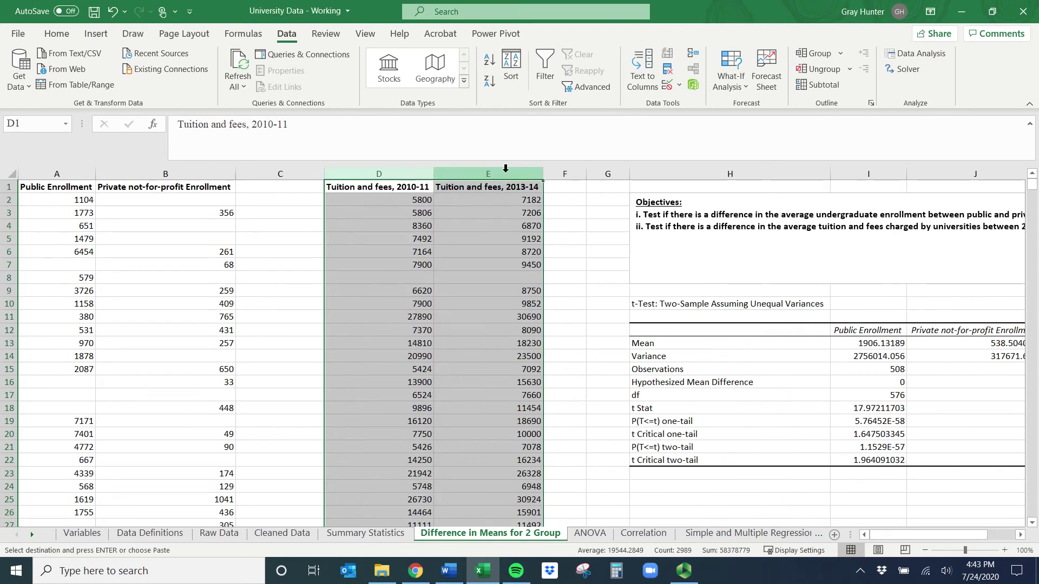
{"action": "left_click_drag", "start_coordinate": [885, 536], "coordinate": [919, 536]}
{"action": "left_click", "coordinate": [116, 209]}
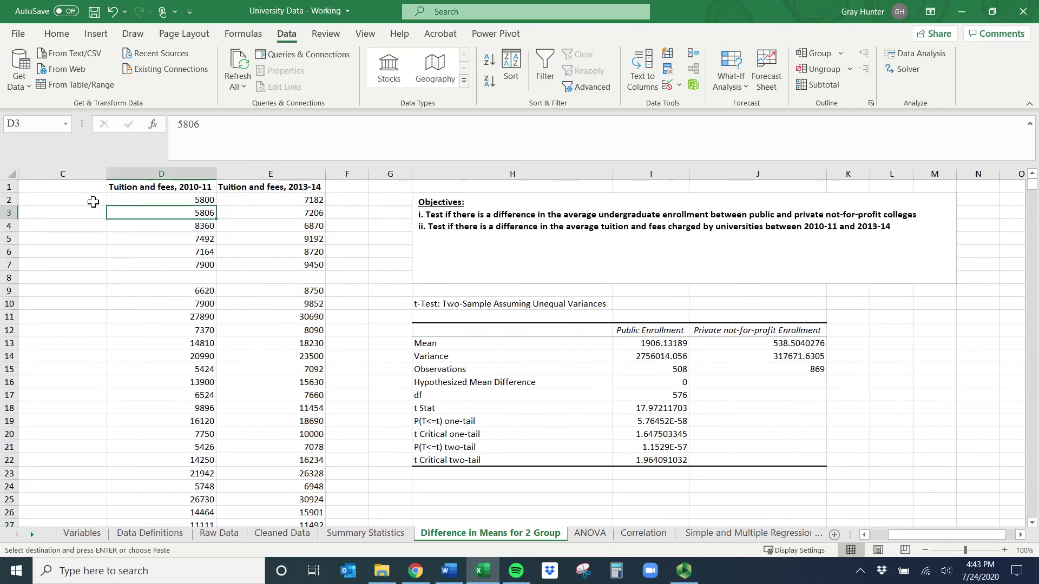
Step: Set up a paired two-sample t-test for means with column D as variable 1 and column E as variable 2
{"action": "left_click_drag", "start_coordinate": [97, 204], "coordinate": [252, 210]}
{"action": "left_click", "coordinate": [168, 199]}
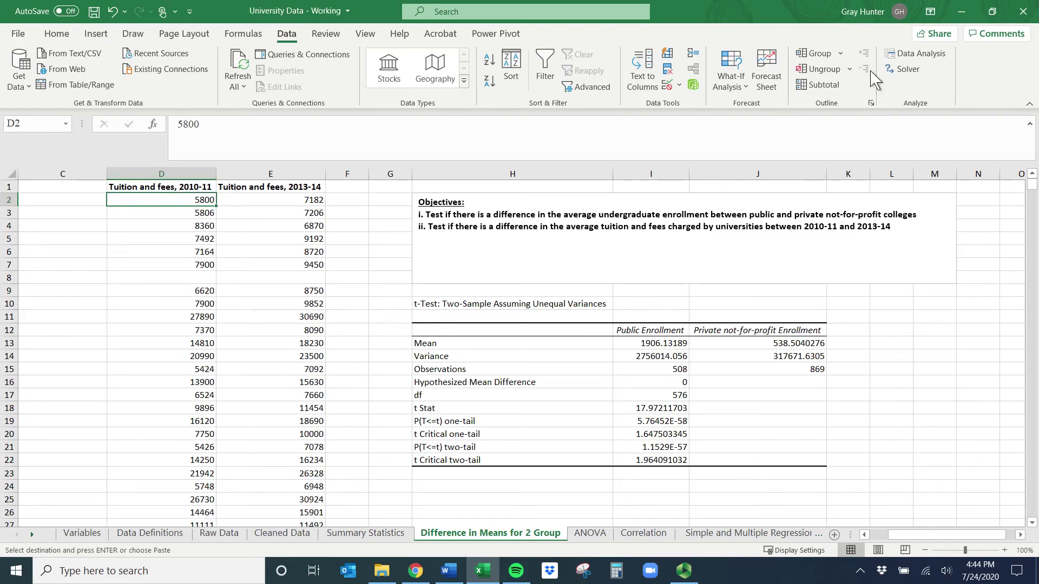
{"action": "left_click", "coordinate": [916, 54]}
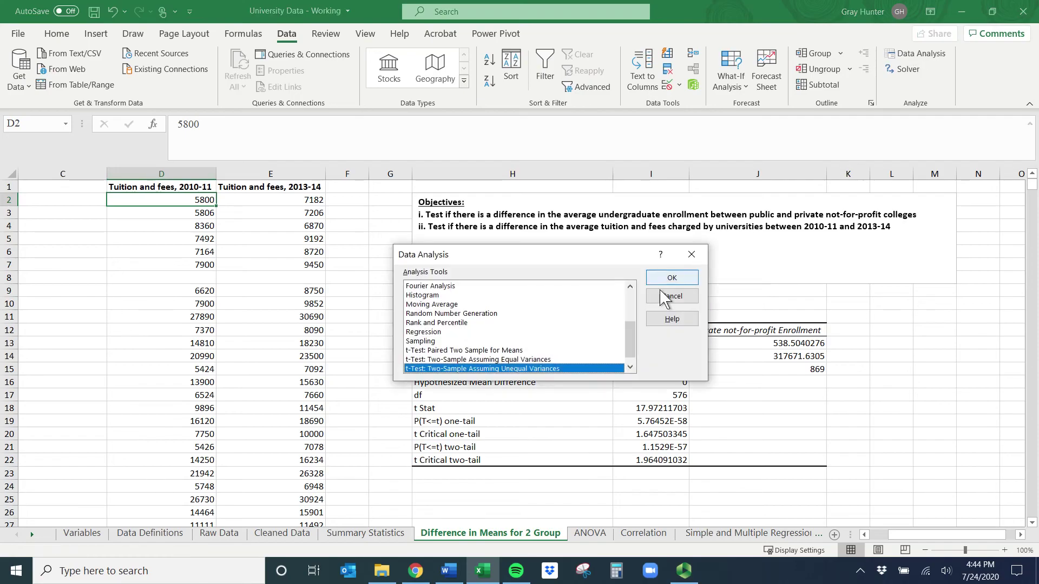
{"action": "left_click", "coordinate": [478, 351]}
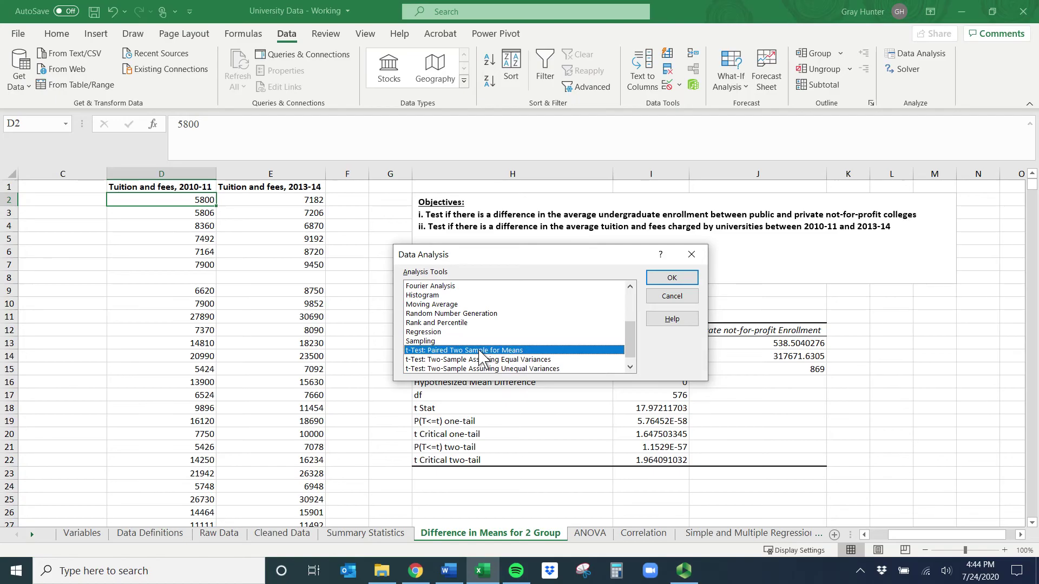
{"action": "left_click_drag", "start_coordinate": [631, 340], "coordinate": [631, 349]}
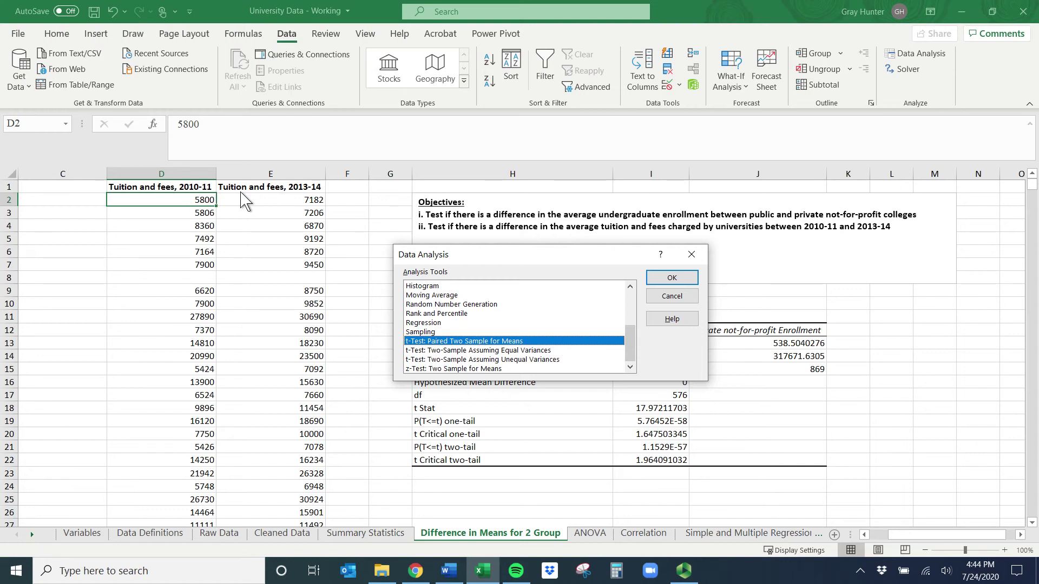
{"action": "left_click", "coordinate": [672, 278]}
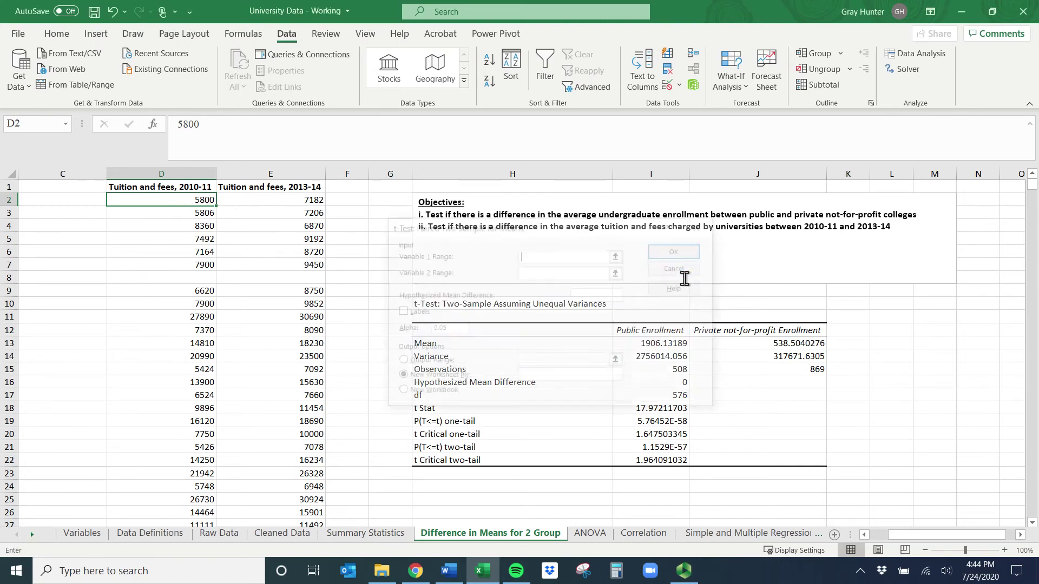
{"action": "left_click", "coordinate": [177, 174]}
{"action": "left_click", "coordinate": [618, 272]}
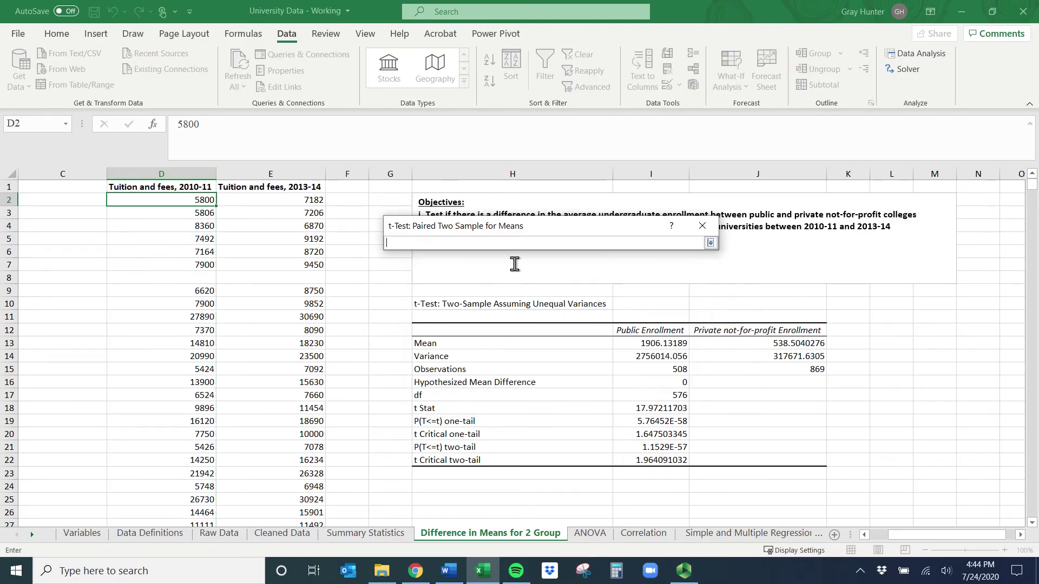
{"action": "left_click", "coordinate": [273, 174]}
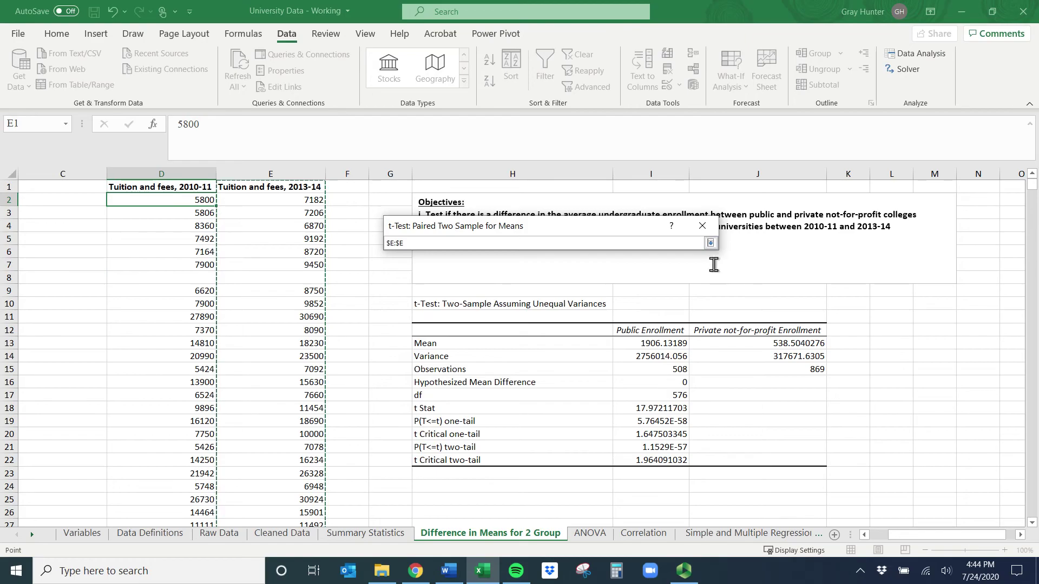
{"action": "left_click", "coordinate": [711, 243]}
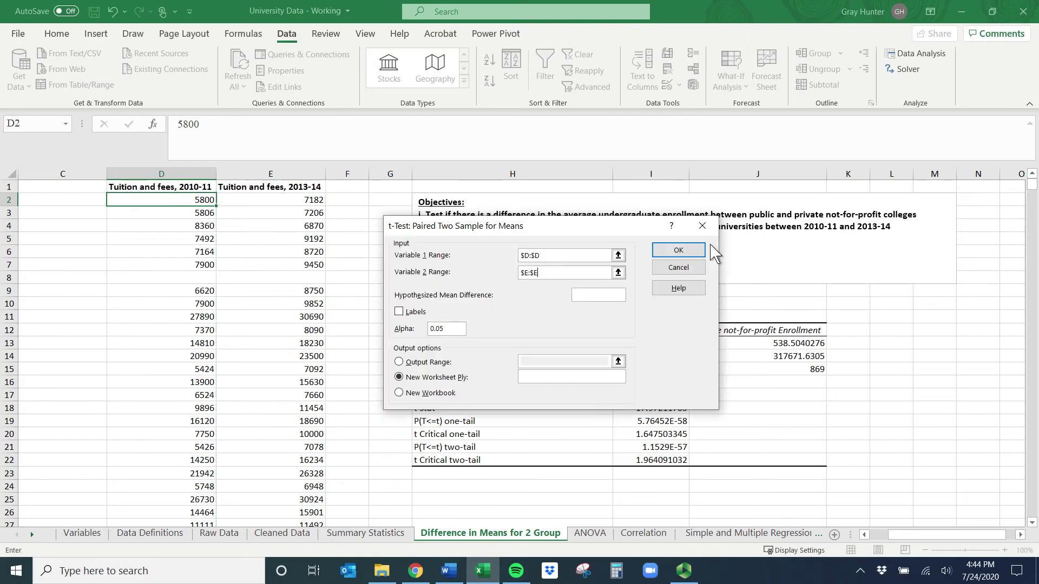
Step: Try to run the paired t-test with labels included and the output placed at cell H25
{"action": "left_click", "coordinate": [404, 313]}
{"action": "left_click", "coordinate": [399, 362]}
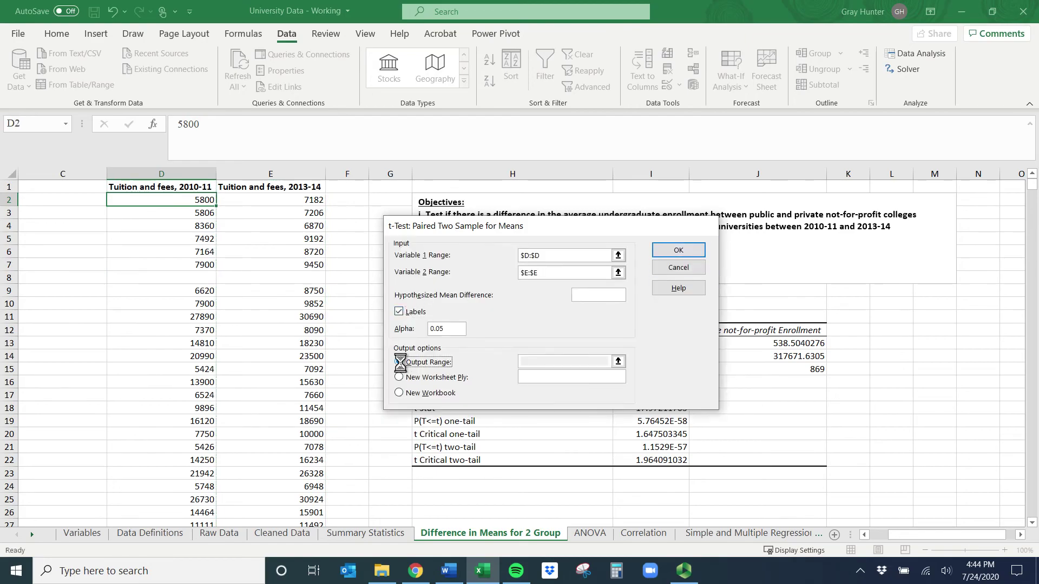
{"action": "left_click", "coordinate": [614, 357]}
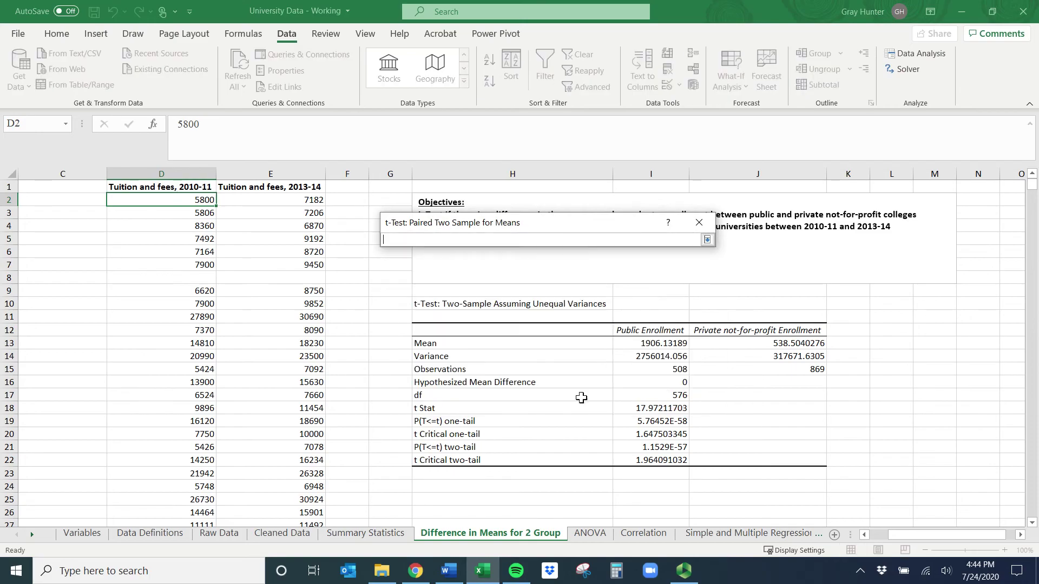
{"action": "left_click", "coordinate": [442, 498]}
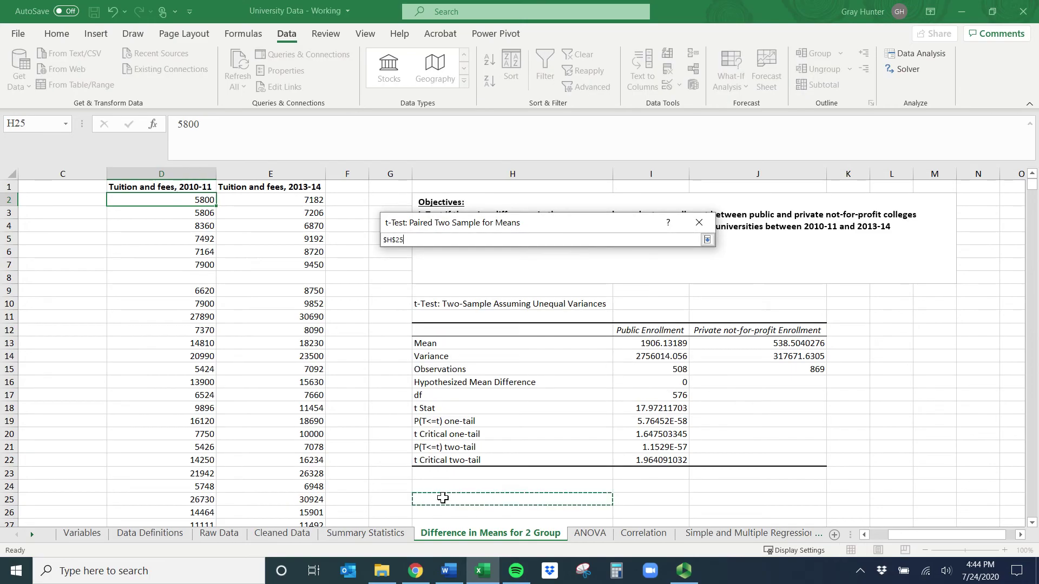
{"action": "key", "text": "Return"}
{"action": "key", "text": "Return"}
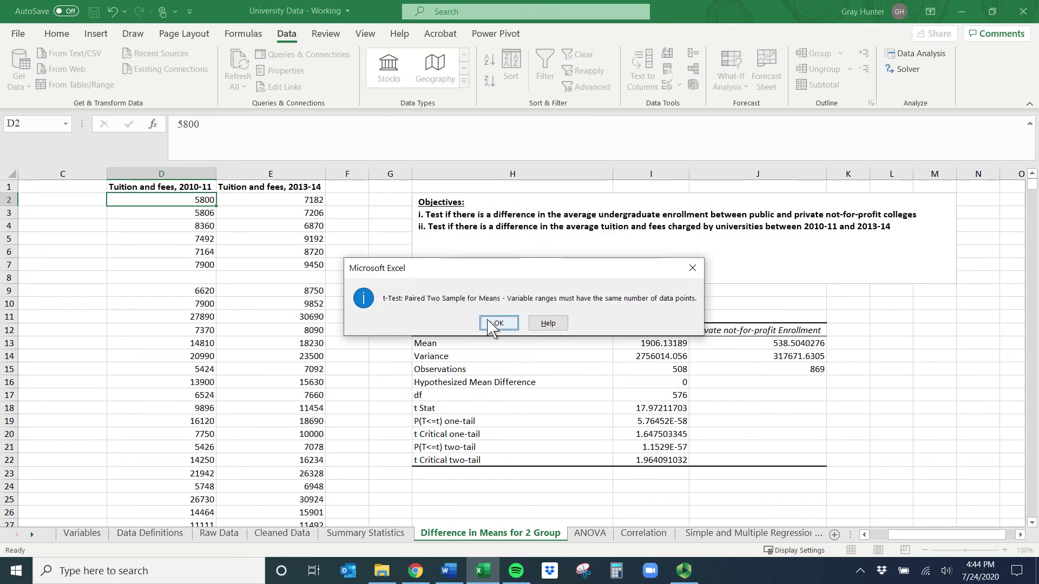
{"action": "left_click", "coordinate": [494, 325]}
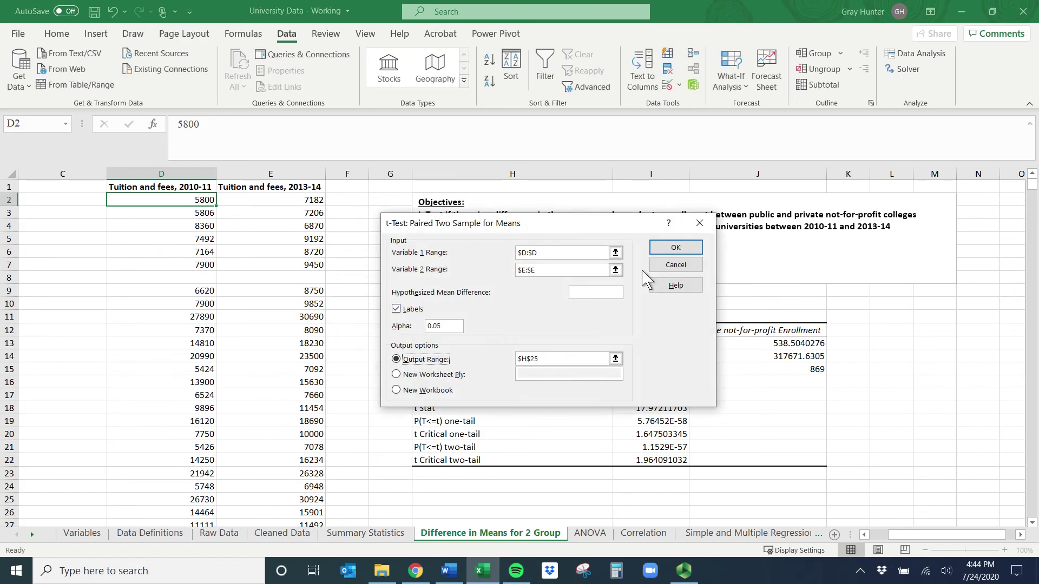
{"action": "left_click", "coordinate": [700, 223]}
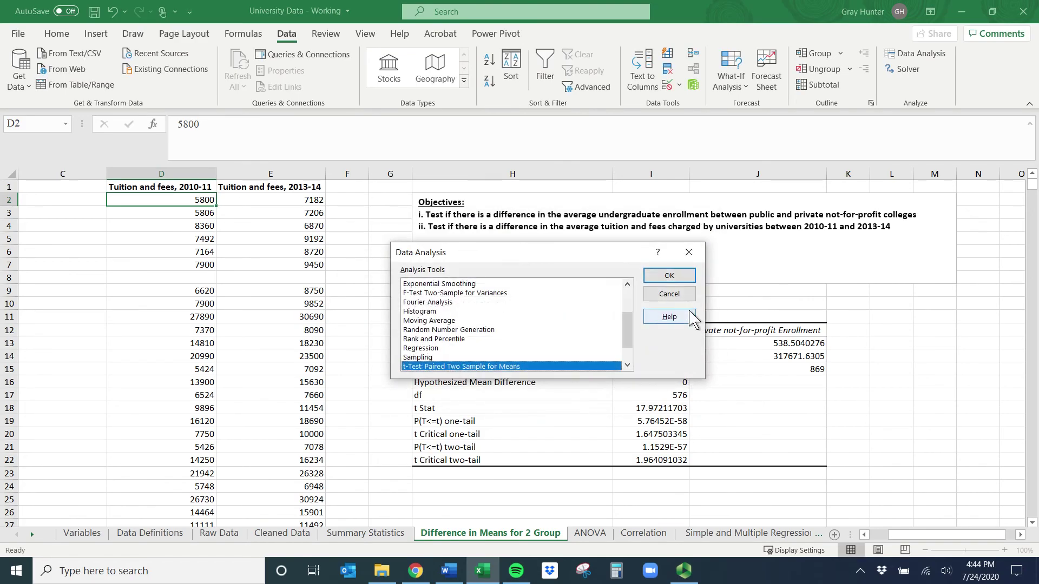
{"action": "left_click", "coordinate": [669, 293]}
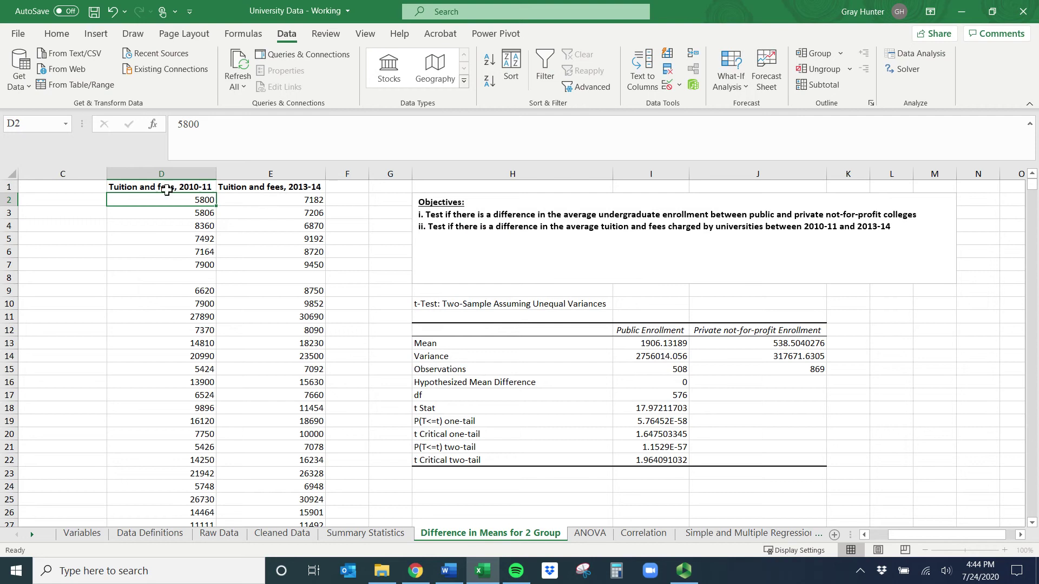
Step: Sort columns D and E together by Tuition and fees, 2010-11 from smallest to largest, treating the first row as headers
{"action": "left_click_drag", "start_coordinate": [166, 172], "coordinate": [274, 173]}
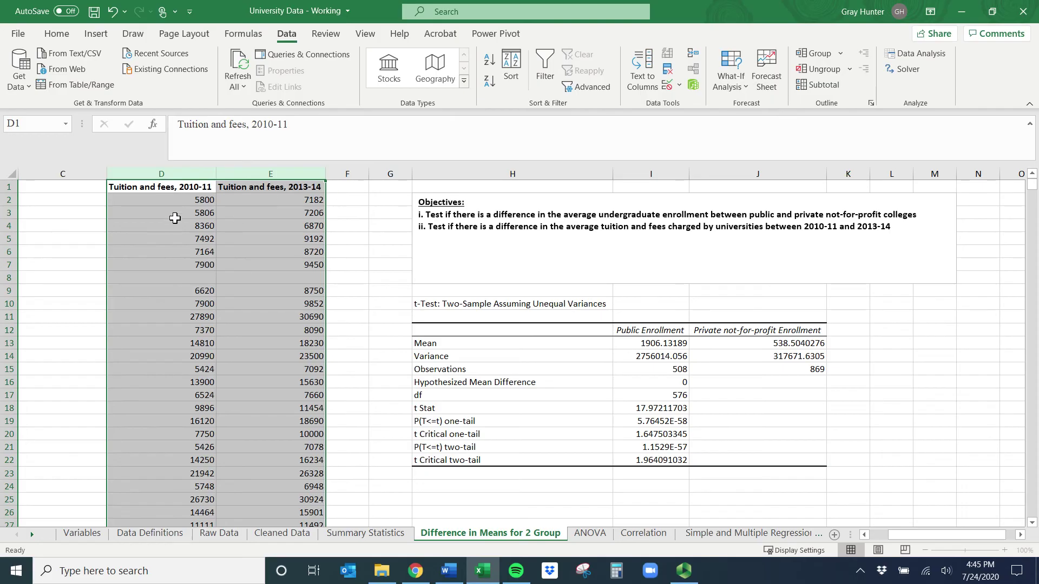
{"action": "left_click", "coordinate": [154, 201]}
{"action": "left_click_drag", "start_coordinate": [195, 201], "coordinate": [272, 200]}
{"action": "left_click_drag", "start_coordinate": [167, 171], "coordinate": [268, 171]}
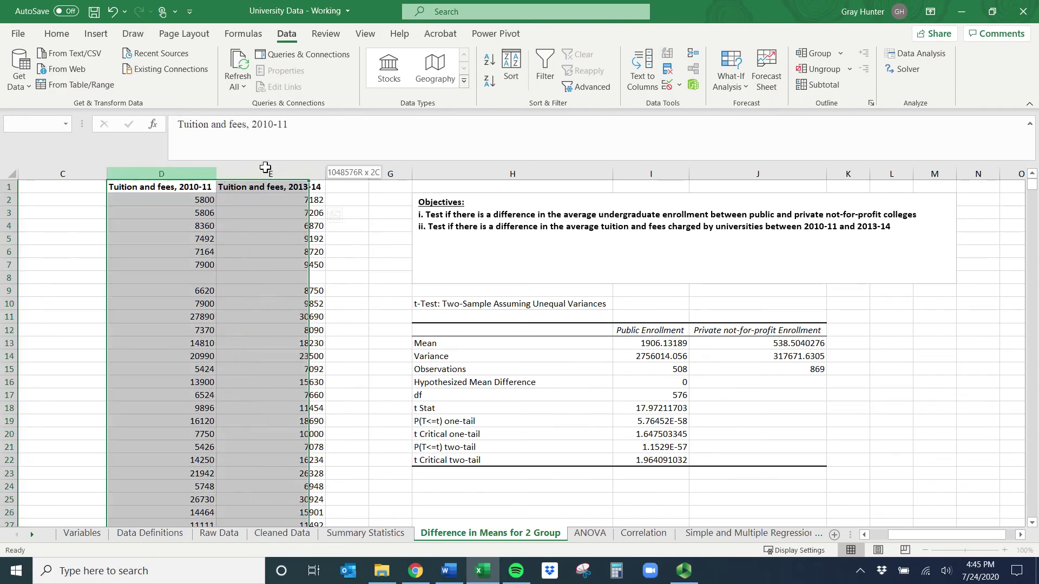
{"action": "left_click", "coordinate": [519, 81]}
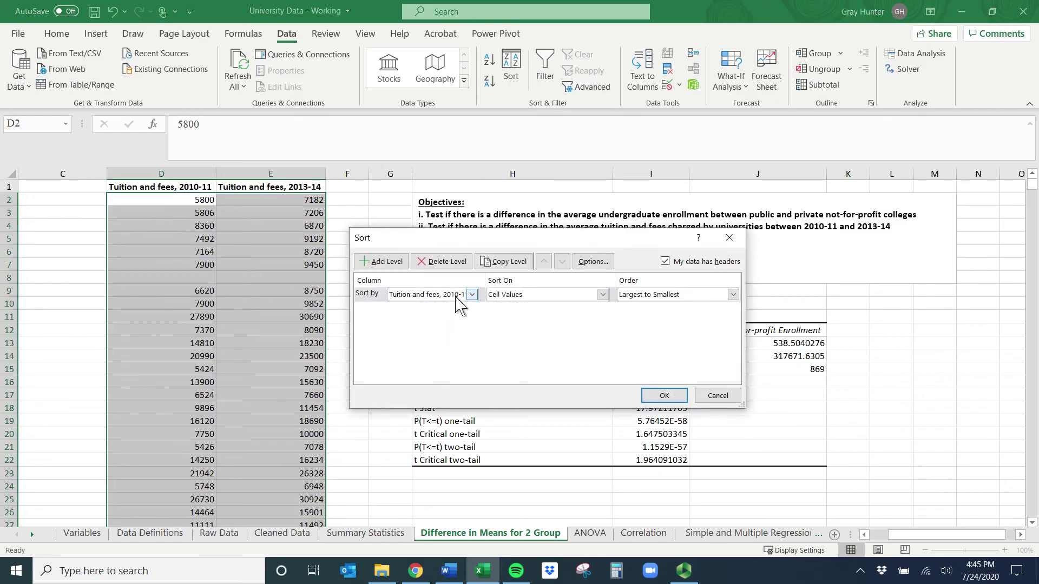
{"action": "left_click", "coordinate": [458, 297]}
{"action": "left_click", "coordinate": [460, 305]}
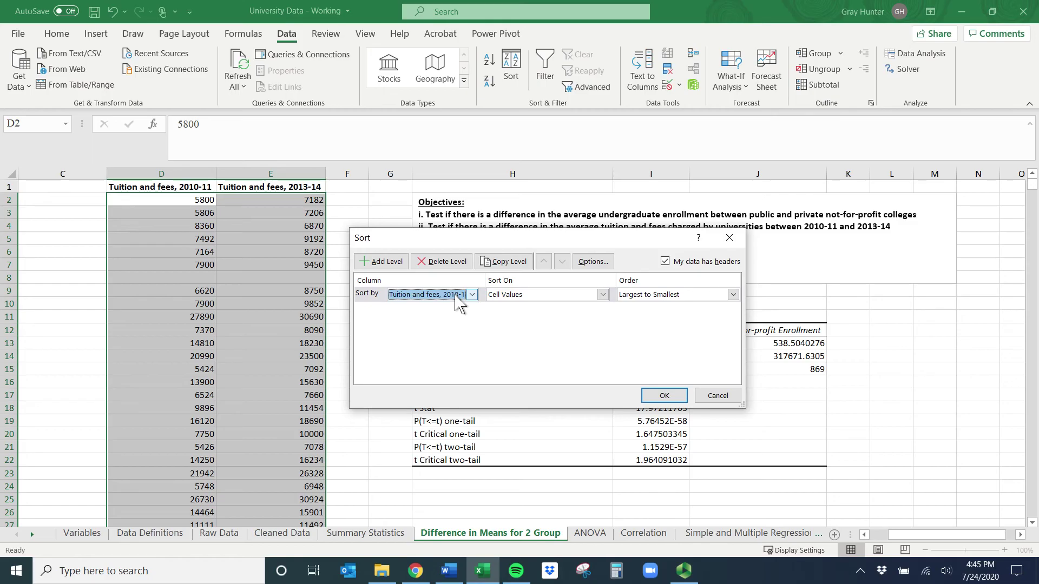
{"action": "left_click", "coordinate": [666, 297]}
{"action": "left_click", "coordinate": [661, 315]}
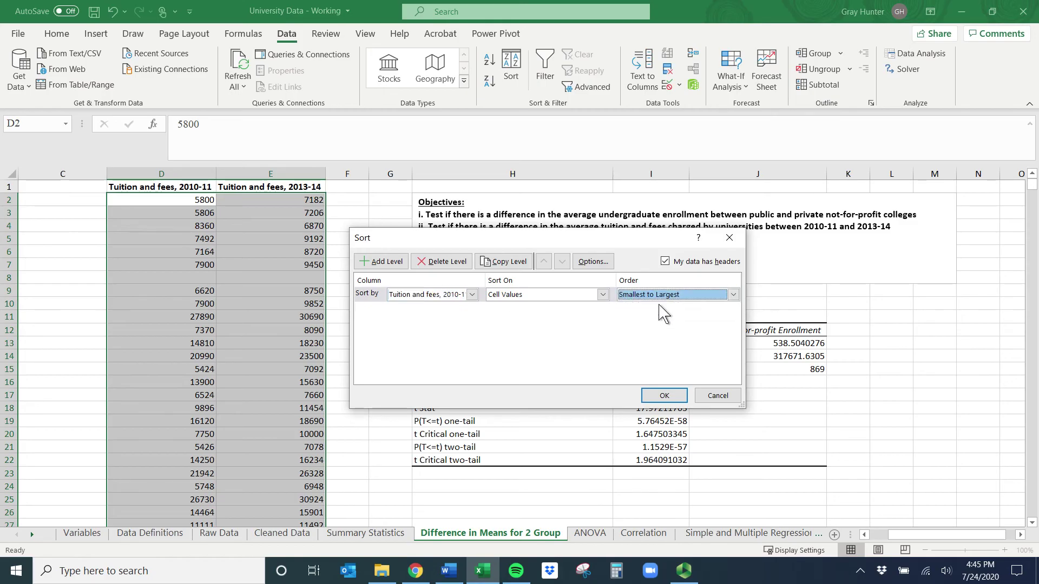
{"action": "left_click", "coordinate": [666, 398]}
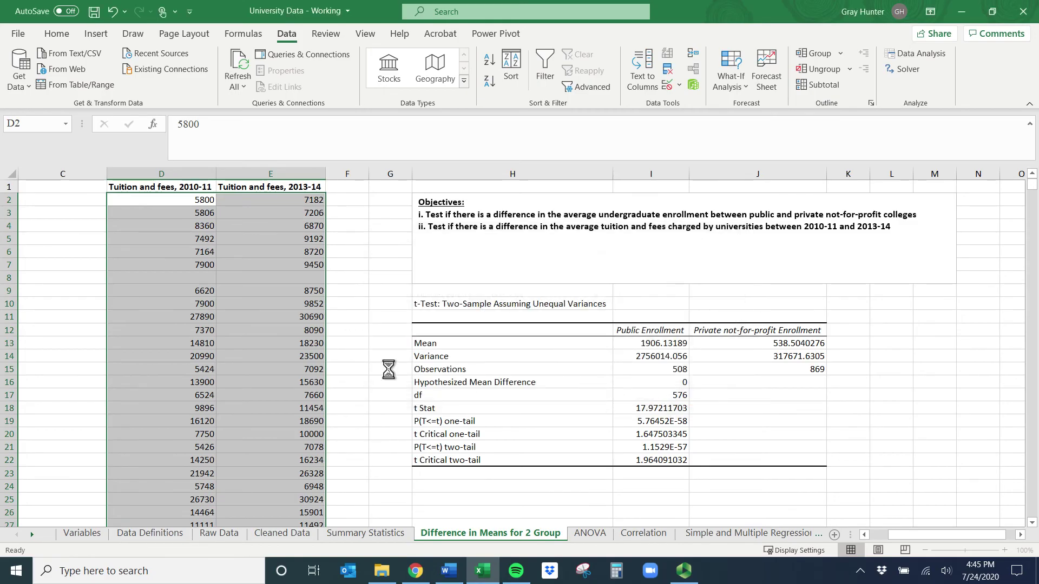
Step: Delete the cells in columns D and E from row 1492 down to the end of the sheet, shifting cells left
{"action": "left_click", "coordinate": [174, 212]}
{"action": "key", "text": "ctrl+shift+Down"}
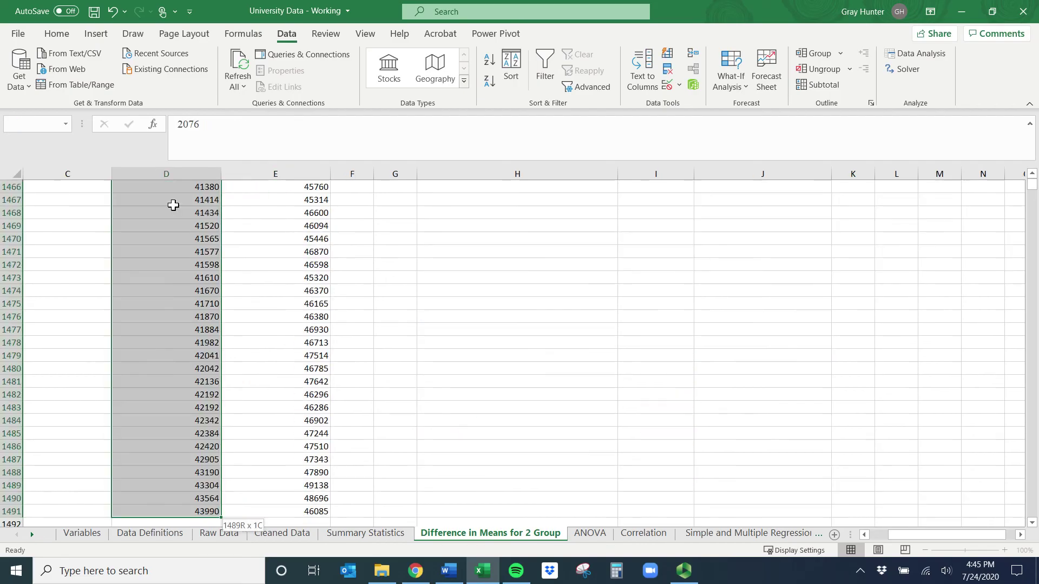
{"action": "scroll", "coordinate": [283, 334], "scroll_direction": "down", "scroll_amount": 3}
{"action": "scroll", "coordinate": [209, 366], "scroll_direction": "down", "scroll_amount": 3}
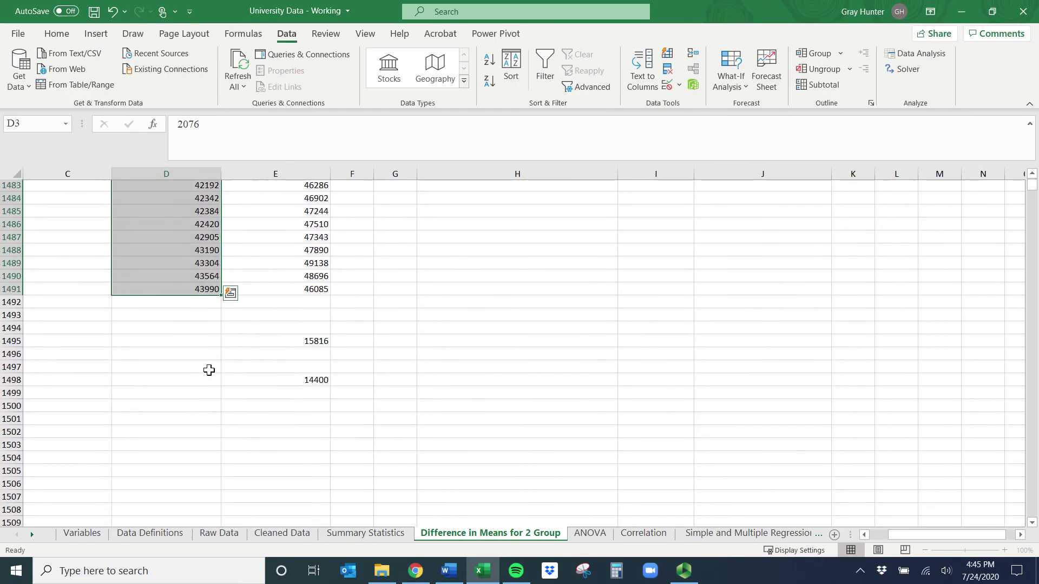
{"action": "left_click_drag", "start_coordinate": [172, 293], "coordinate": [255, 202]}
{"action": "scroll", "coordinate": [238, 290], "scroll_direction": "up", "scroll_amount": 20}
{"action": "scroll", "coordinate": [197, 293], "scroll_direction": "down", "scroll_amount": 16}
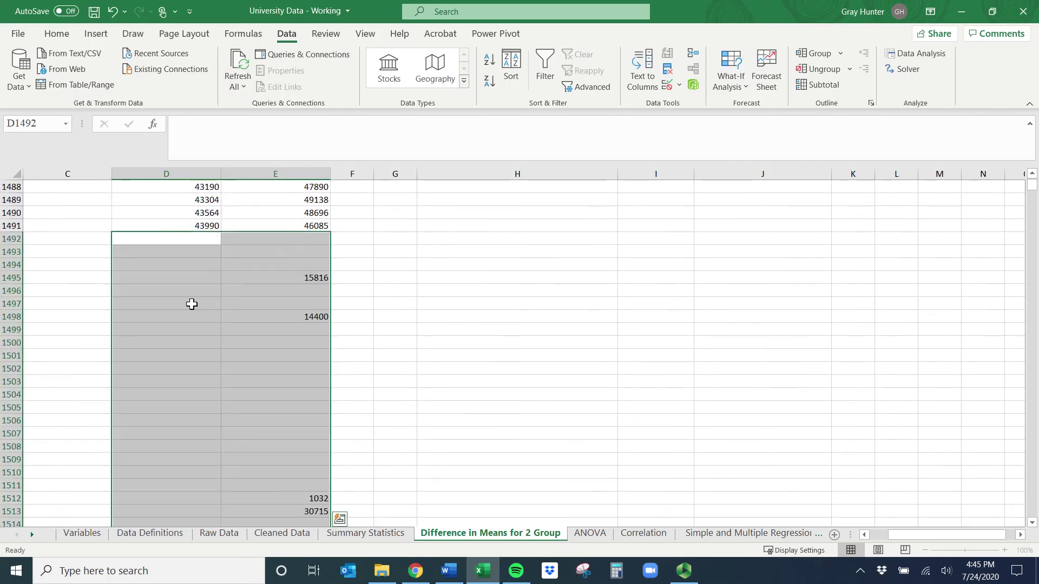
{"action": "scroll", "coordinate": [190, 302], "scroll_direction": "up", "scroll_amount": 10}
{"action": "left_click_drag", "start_coordinate": [187, 358], "coordinate": [324, 336]}
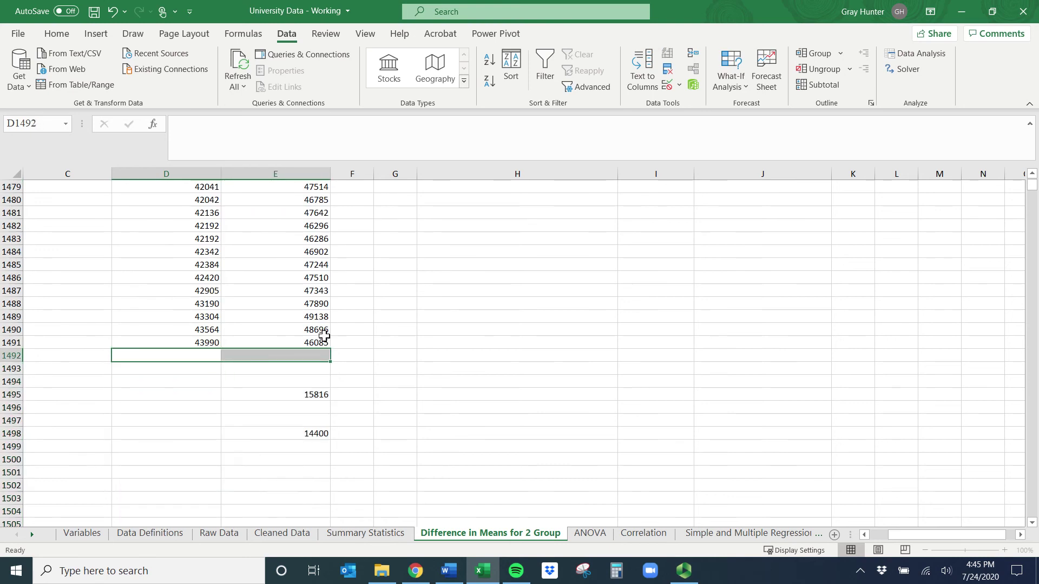
{"action": "key", "text": "ctrl+shift+Down"}
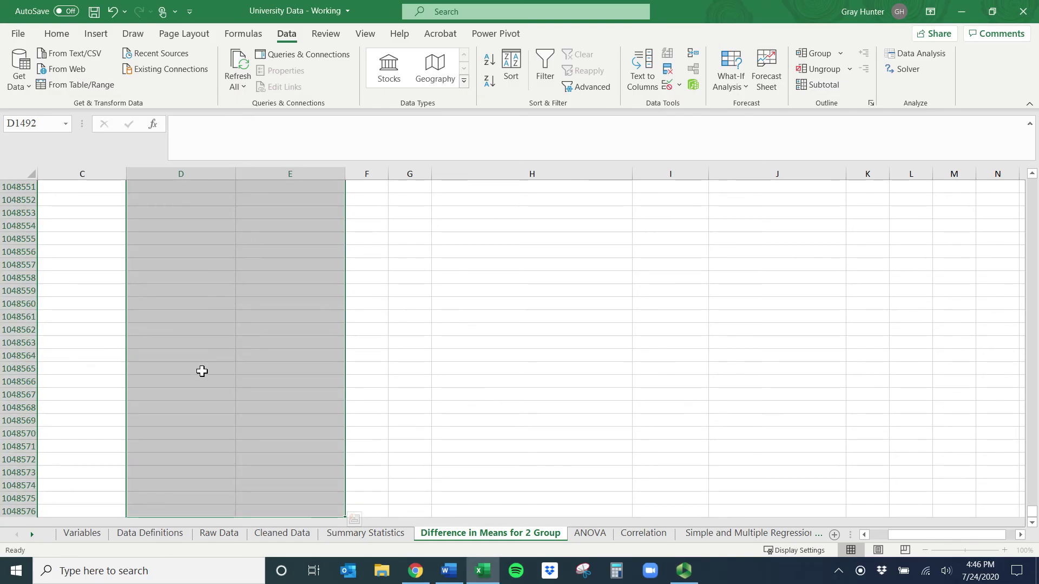
{"action": "right_click", "coordinate": [227, 349]}
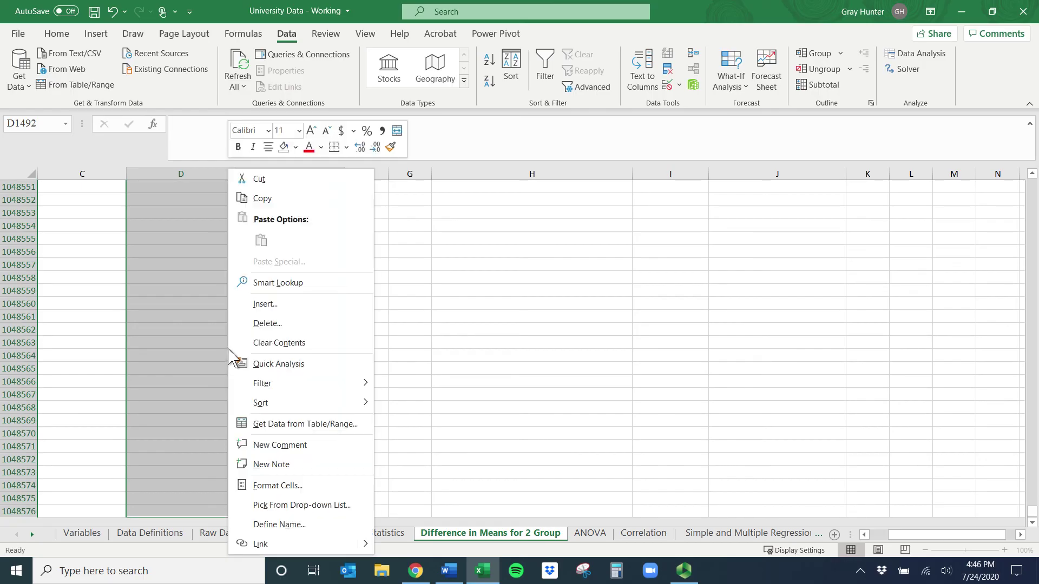
{"action": "left_click", "coordinate": [262, 327]}
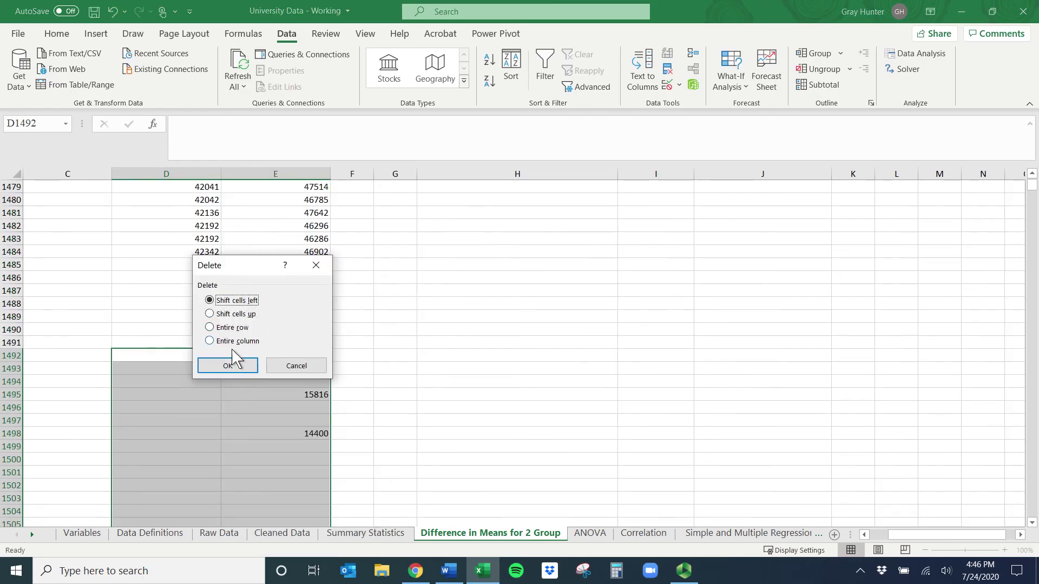
{"action": "left_click", "coordinate": [228, 366]}
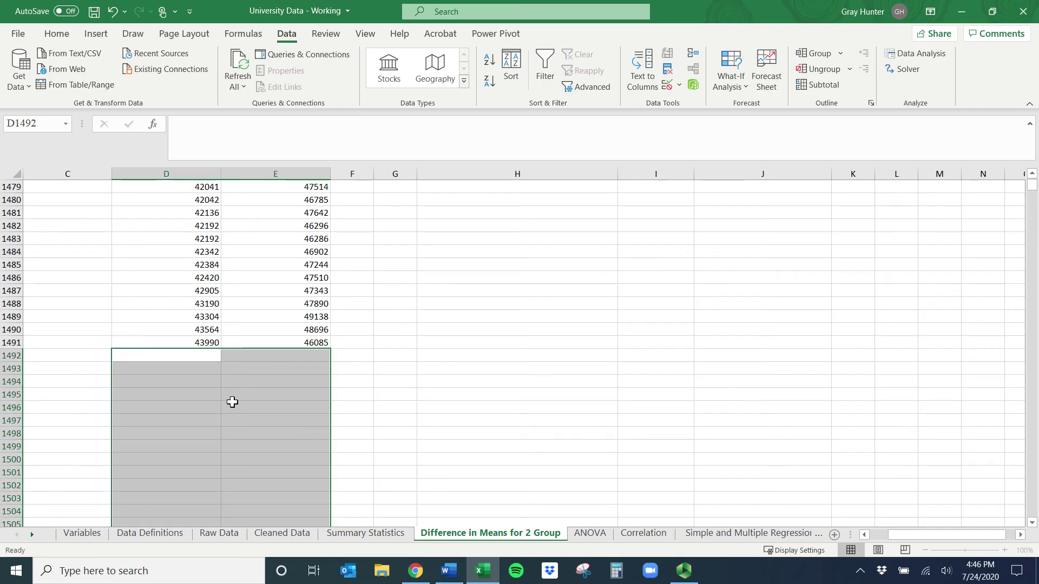
Step: Sort columns D and E together by Tuition and fees, 2013-14 from largest to smallest, treating the first row as headers
{"action": "left_click", "coordinate": [192, 342]}
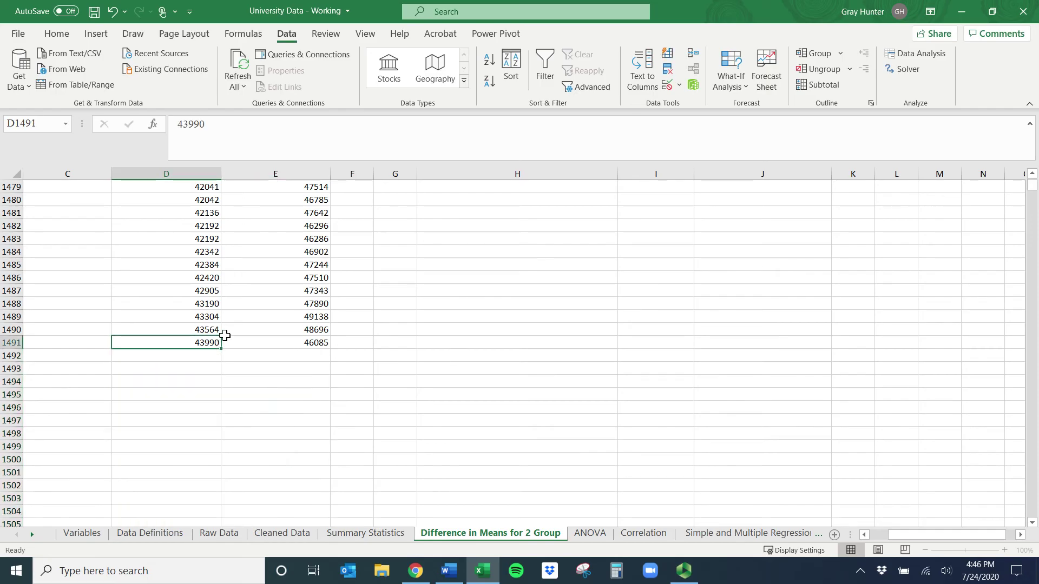
{"action": "key", "text": "ctrl+shift+Up"}
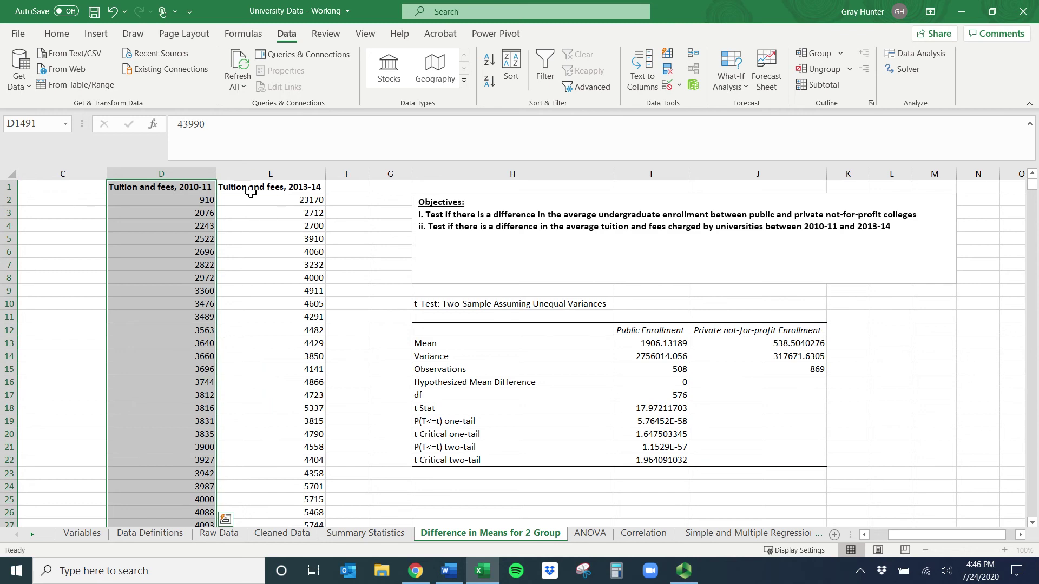
{"action": "left_click_drag", "start_coordinate": [172, 173], "coordinate": [266, 174]}
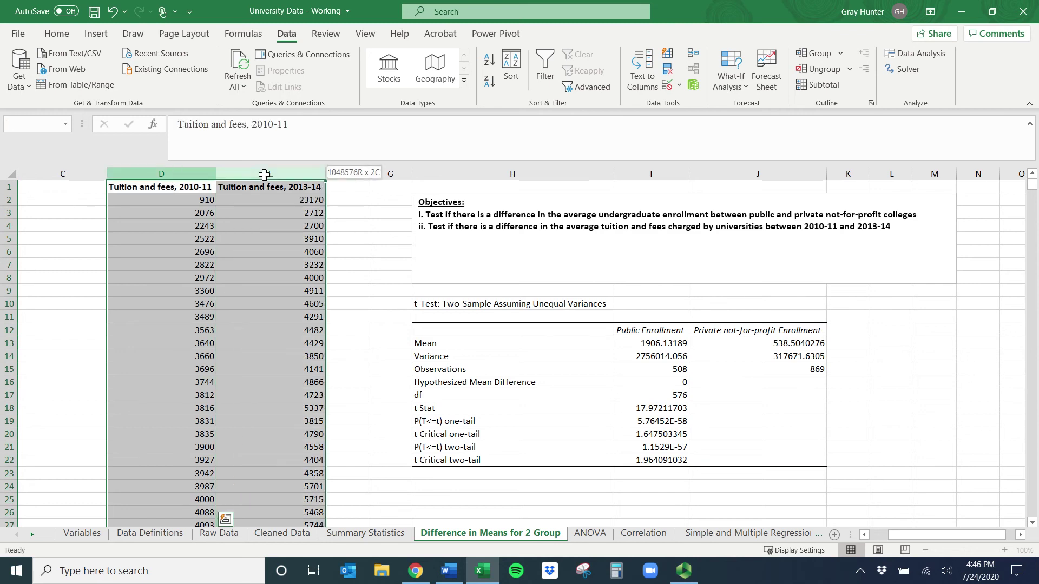
{"action": "left_click", "coordinate": [506, 92]}
{"action": "left_click", "coordinate": [461, 295]}
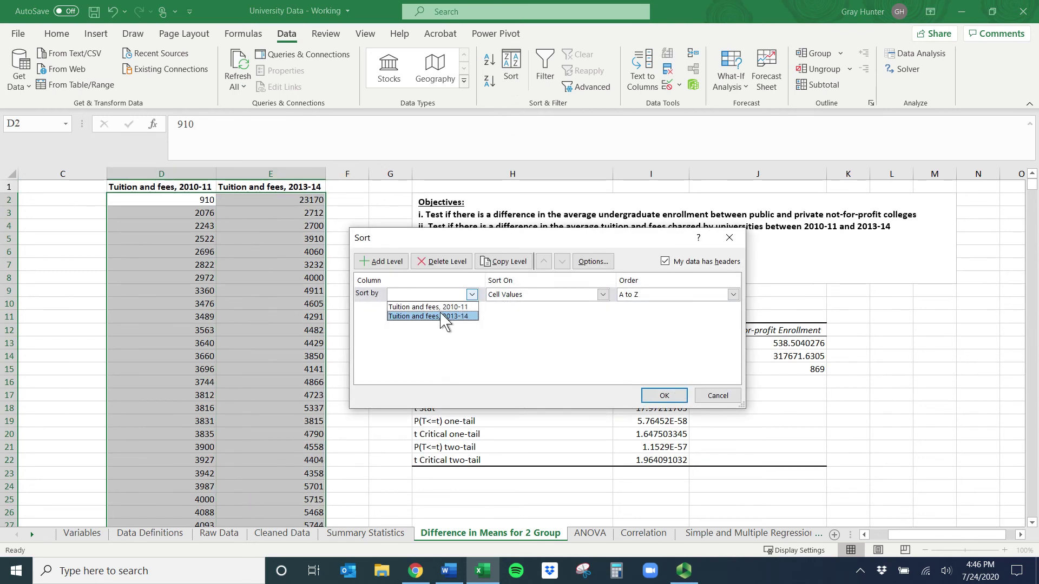
{"action": "left_click", "coordinate": [444, 317]}
{"action": "left_click", "coordinate": [704, 296]}
{"action": "left_click", "coordinate": [647, 317]}
{"action": "left_click", "coordinate": [664, 395]}
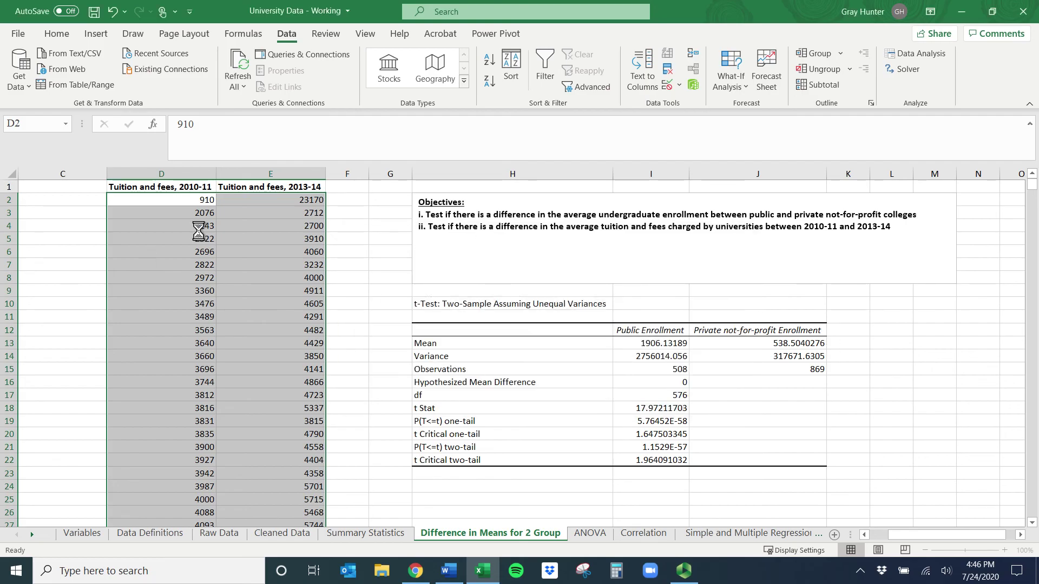
Step: Check the lower end of the sorted tuition columns for rows missing a value in either year
{"action": "scroll", "coordinate": [228, 297], "scroll_direction": "down", "scroll_amount": 20}
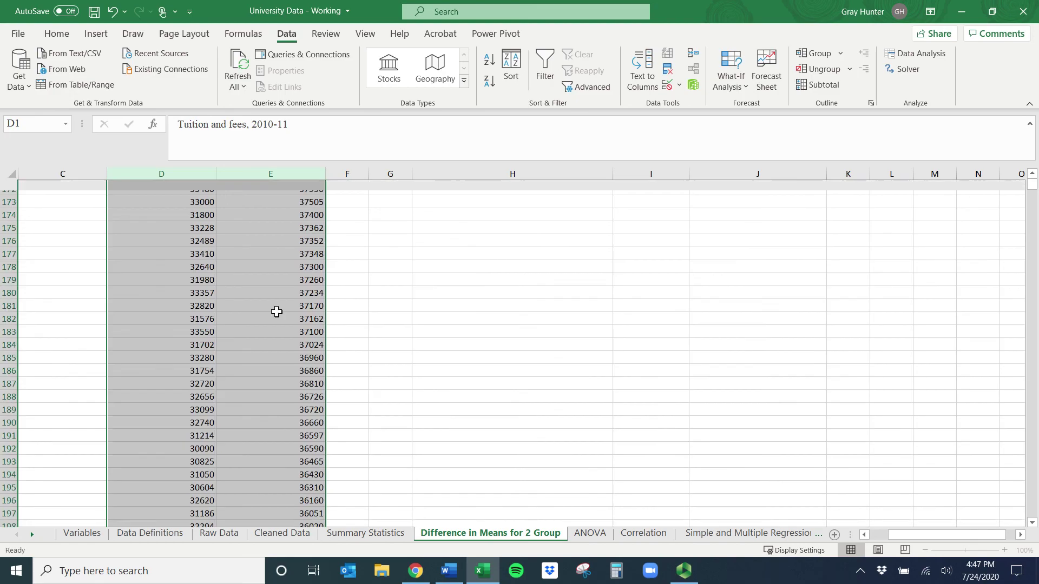
{"action": "scroll", "coordinate": [241, 257], "scroll_direction": "down", "scroll_amount": 8}
{"action": "left_click", "coordinate": [291, 342]}
{"action": "key", "text": "ctrl+shift+Down"}
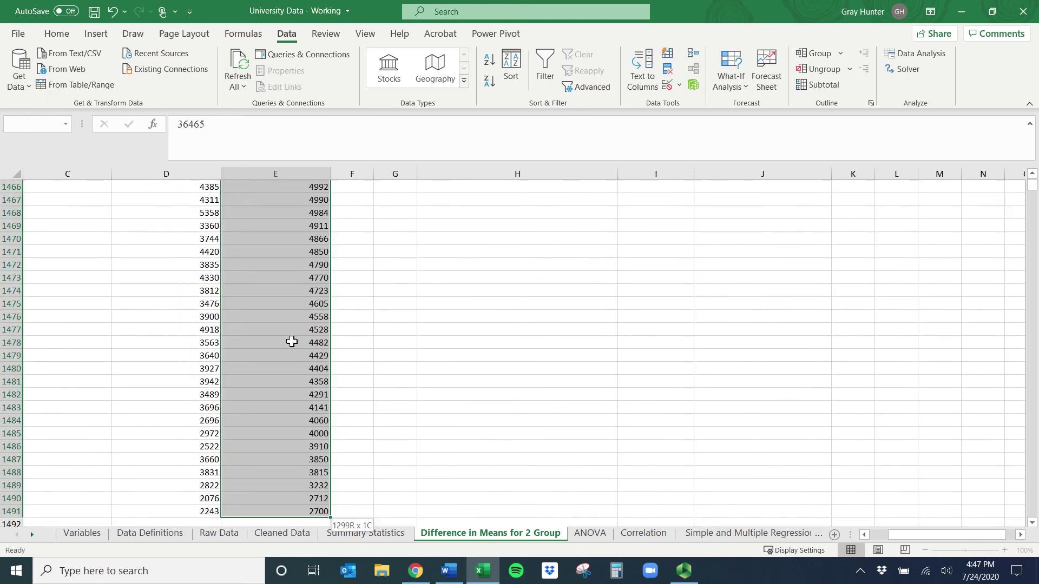
{"action": "scroll", "coordinate": [244, 367], "scroll_direction": "down", "scroll_amount": 3}
{"action": "left_click_drag", "start_coordinate": [187, 392], "coordinate": [221, 394]}
{"action": "left_click", "coordinate": [74, 392]}
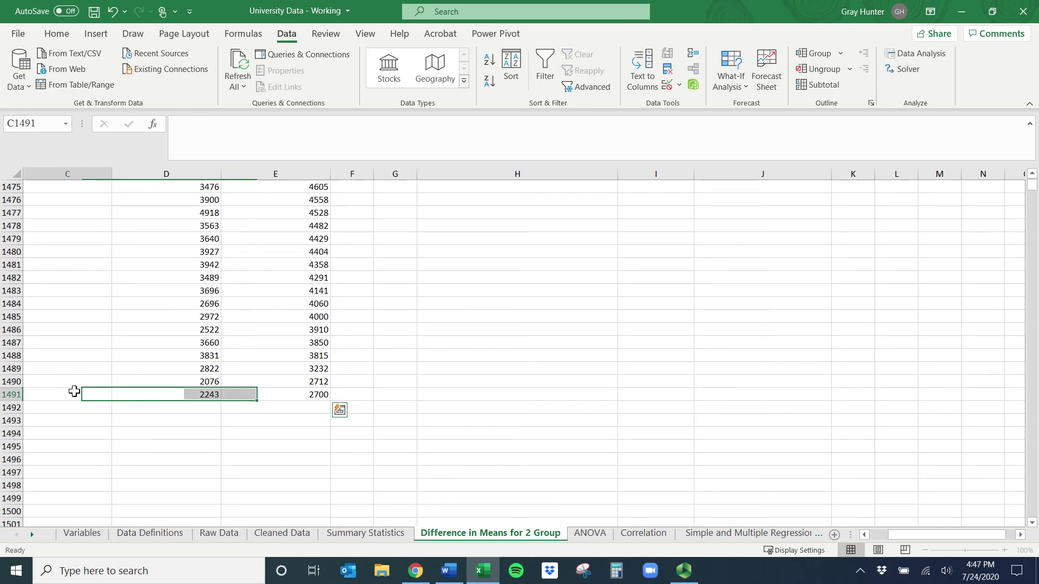
{"action": "scroll", "coordinate": [223, 388], "scroll_direction": "down", "scroll_amount": 1}
{"action": "scroll", "coordinate": [224, 388], "scroll_direction": "down", "scroll_amount": 10}
{"action": "scroll", "coordinate": [222, 388], "scroll_direction": "up", "scroll_amount": 13}
{"action": "scroll", "coordinate": [216, 393], "scroll_direction": "down", "scroll_amount": 8}
{"action": "scroll", "coordinate": [211, 399], "scroll_direction": "up", "scroll_amount": 11}
{"action": "scroll", "coordinate": [233, 357], "scroll_direction": "up", "scroll_amount": 20}
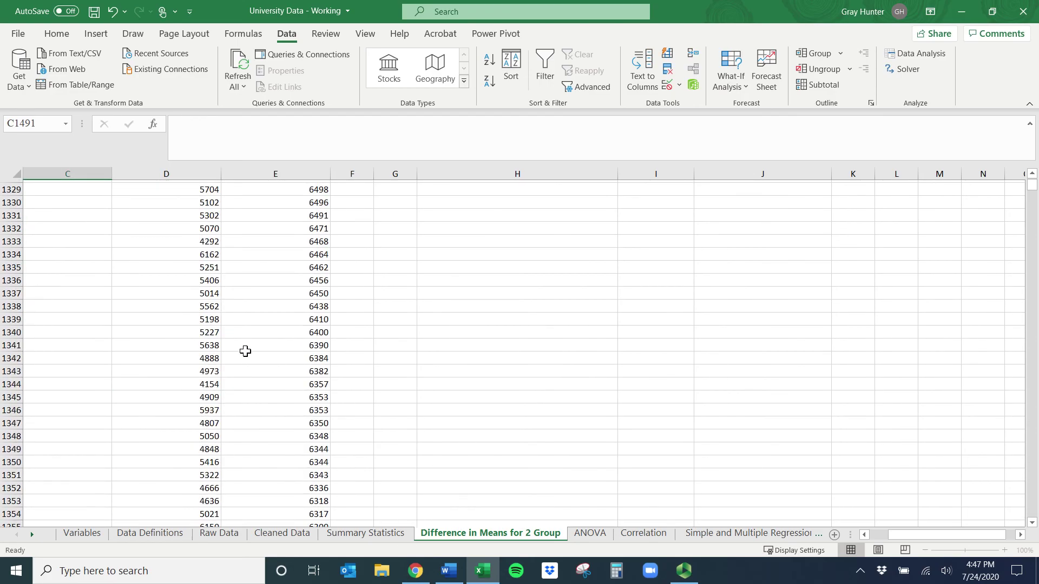
{"action": "scroll", "coordinate": [241, 316], "scroll_direction": "up", "scroll_amount": 20}
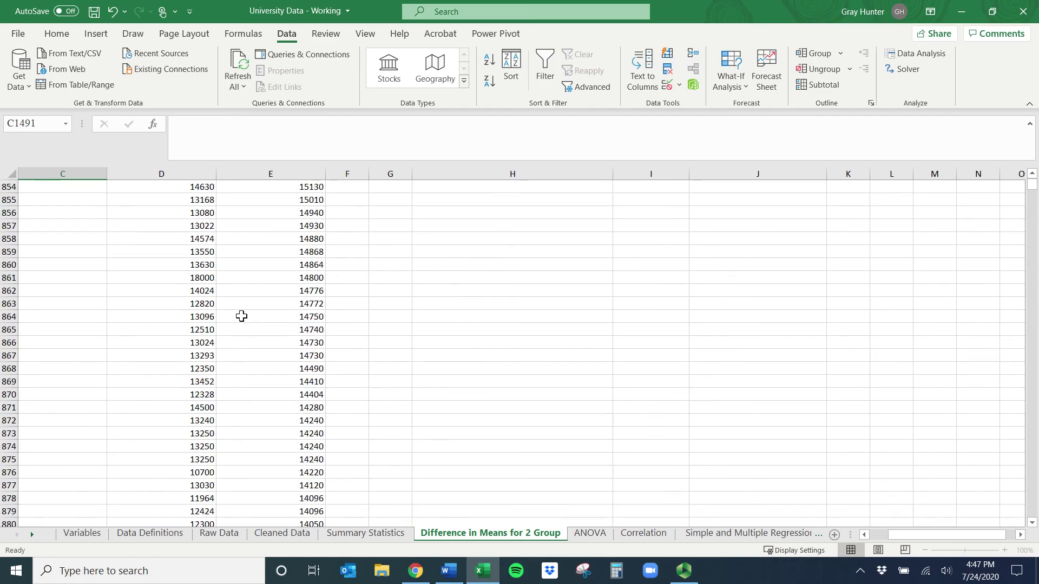
Step: Run the paired two-sample t-test on columns D and E with labels, alpha 0.05 and output at H25
{"action": "left_click_drag", "start_coordinate": [1034, 198], "coordinate": [1034, 184]}
{"action": "left_click", "coordinate": [915, 54]}
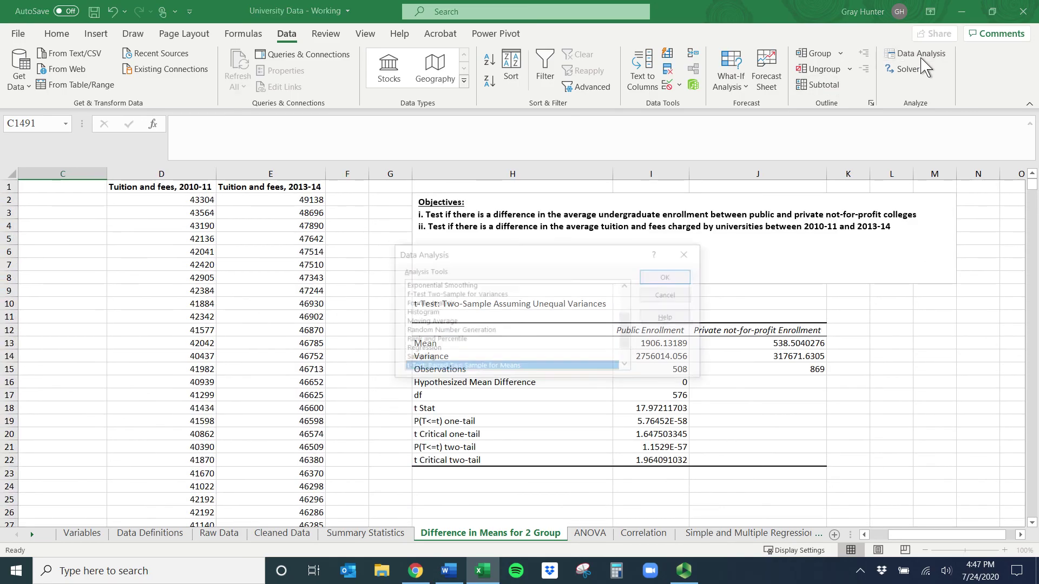
{"action": "left_click", "coordinate": [649, 277]}
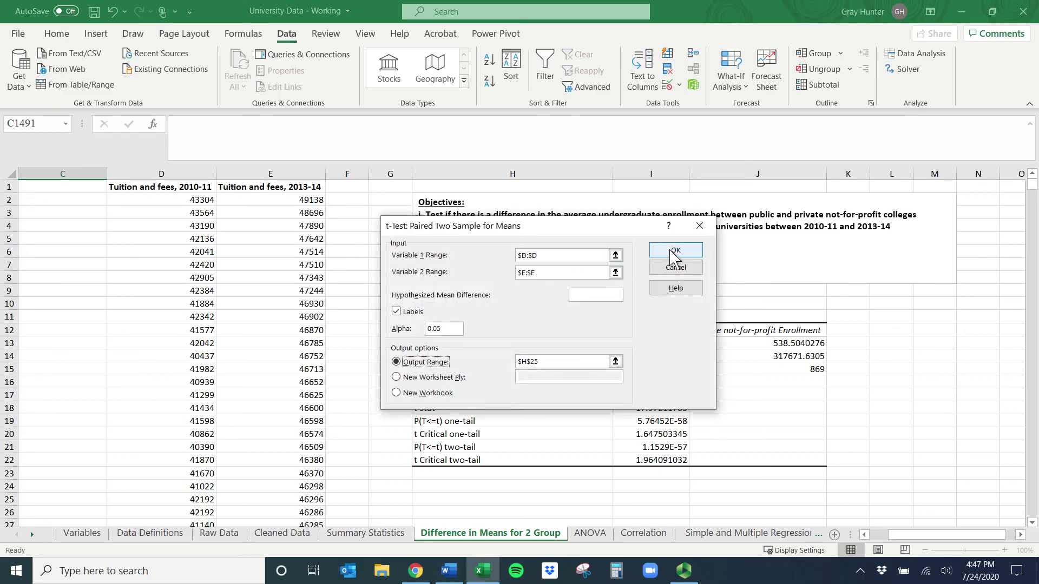
{"action": "left_click", "coordinate": [675, 253]}
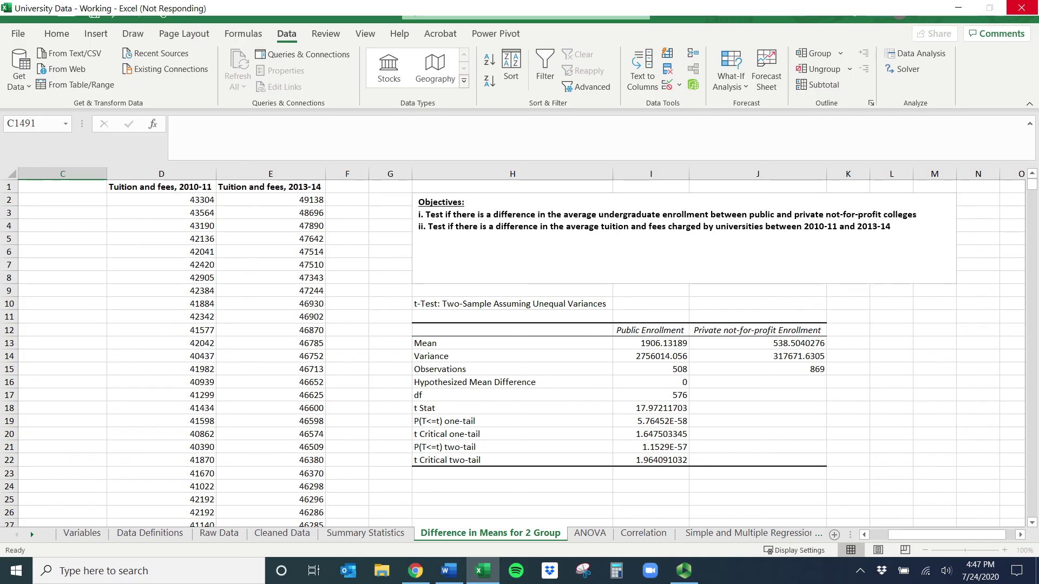
Step: Widen column I to fit the Tuition and fees, 2010-11 header in the paired t-test output
{"action": "scroll", "coordinate": [684, 303], "scroll_direction": "down", "scroll_amount": 6}
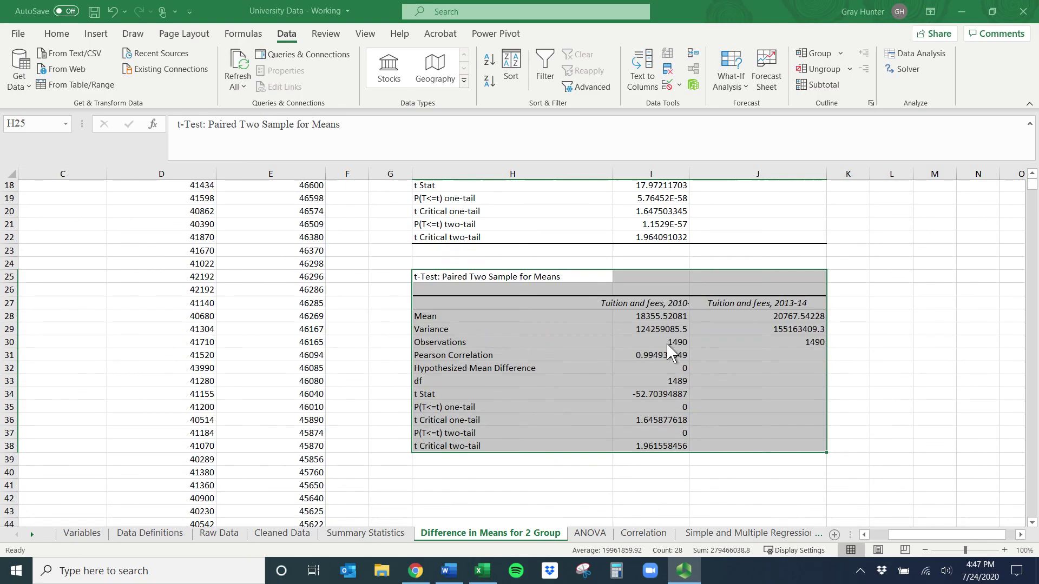
{"action": "left_click", "coordinate": [673, 290]}
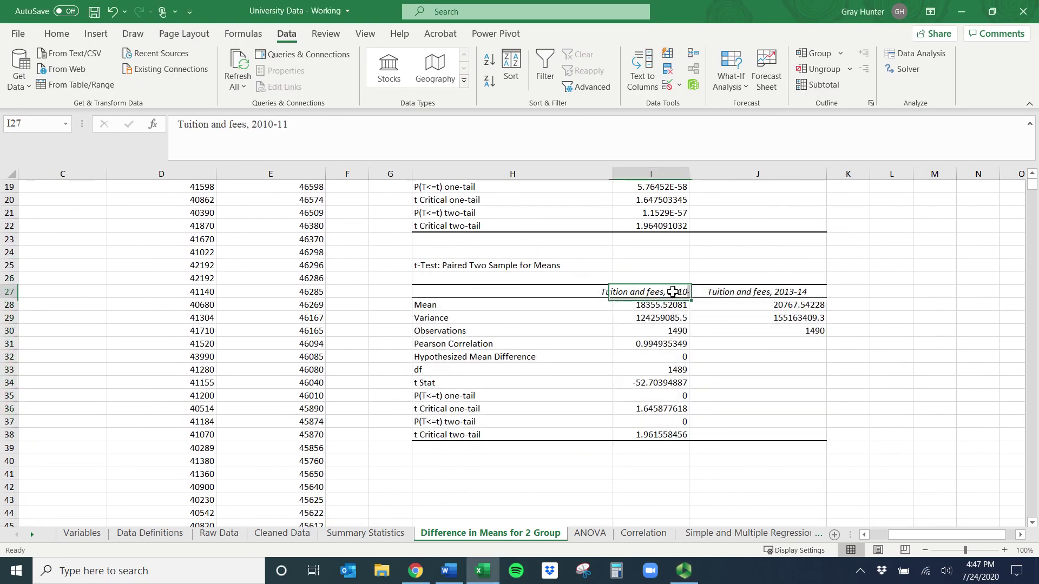
{"action": "left_click_drag", "start_coordinate": [689, 171], "coordinate": [689, 171]}
{"action": "double_click", "coordinate": [689, 171]}
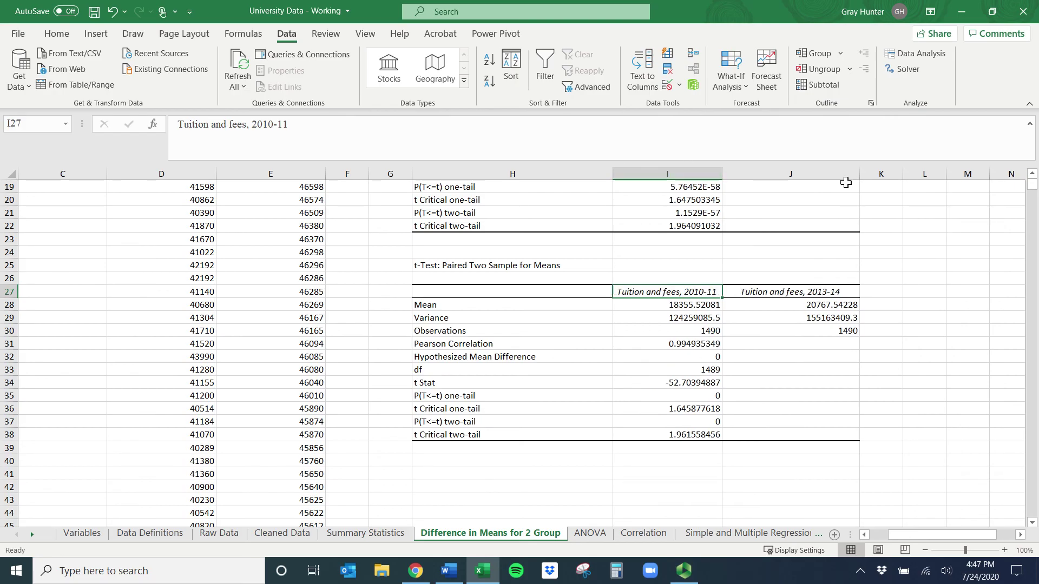
Step: Bold the t Stat and t Critical two-tail labels and values in the unequal-variances enrollment t-test
{"action": "scroll", "coordinate": [559, 300], "scroll_direction": "up", "scroll_amount": 3}
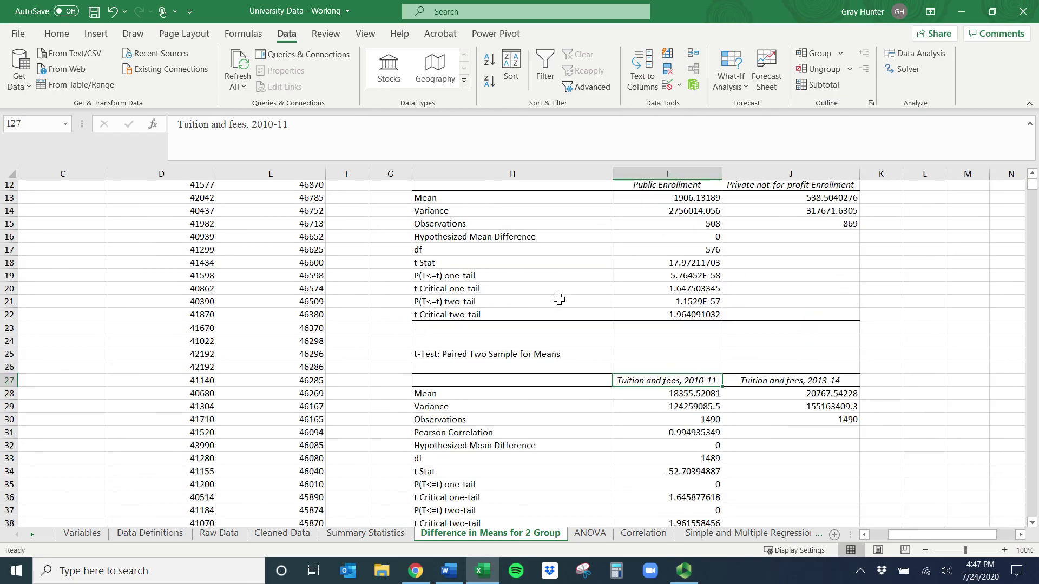
{"action": "left_click_drag", "start_coordinate": [461, 228], "coordinate": [799, 227]}
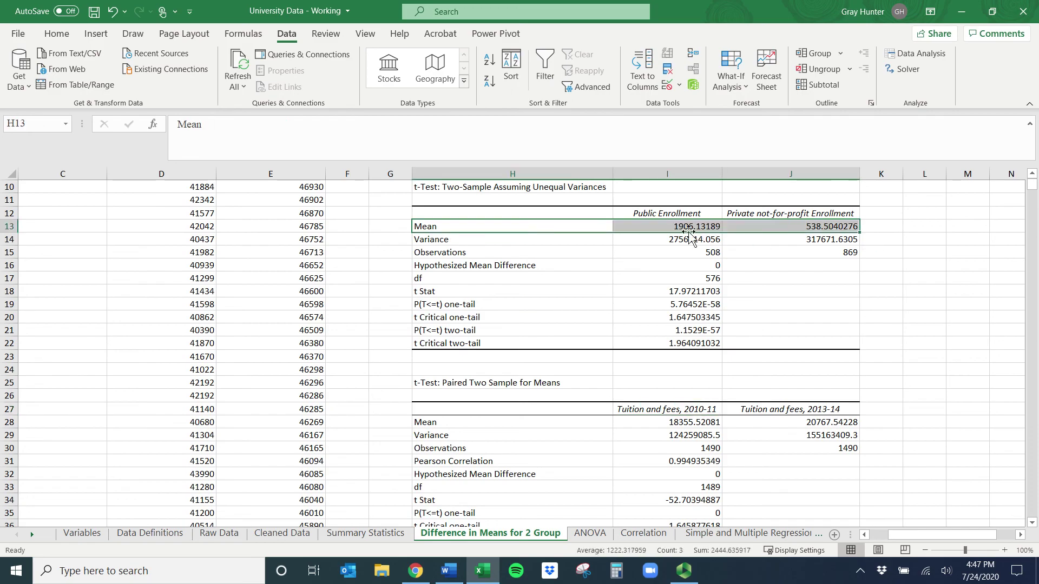
{"action": "left_click", "coordinate": [771, 226]}
{"action": "left_click", "coordinate": [692, 228]}
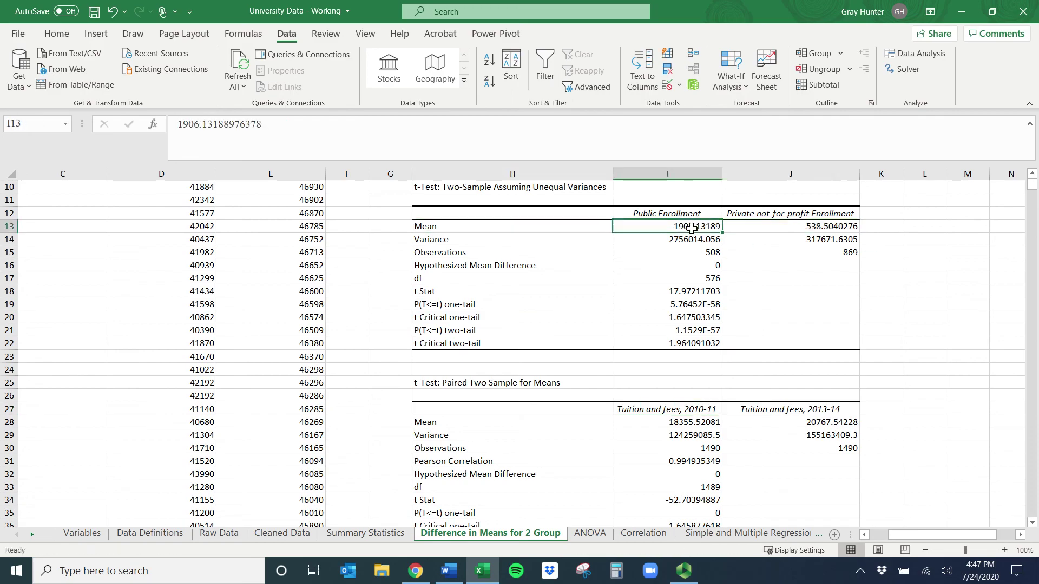
{"action": "left_click", "coordinate": [773, 224]}
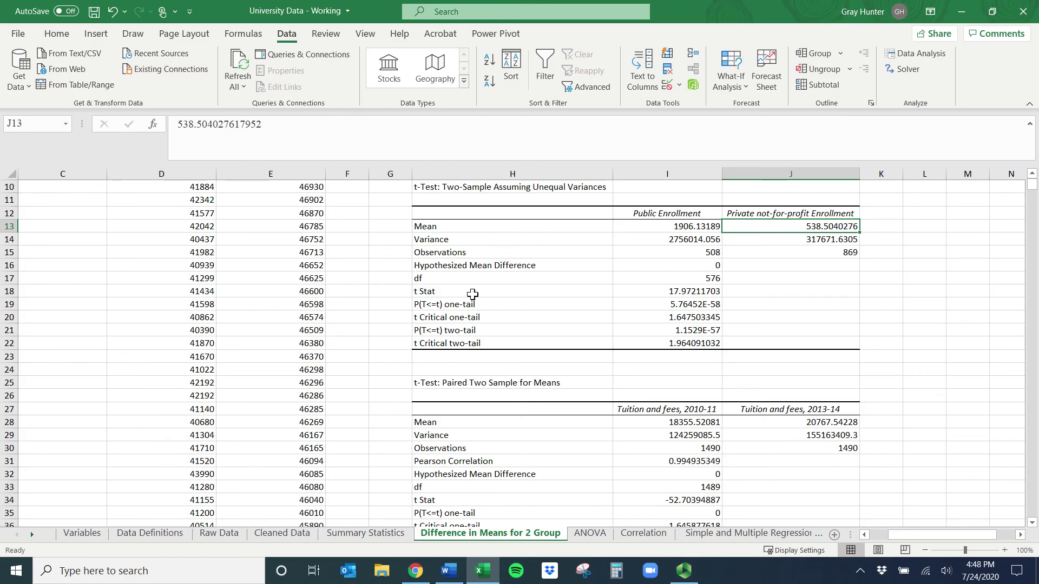
{"action": "left_click_drag", "start_coordinate": [443, 294], "coordinate": [652, 293]}
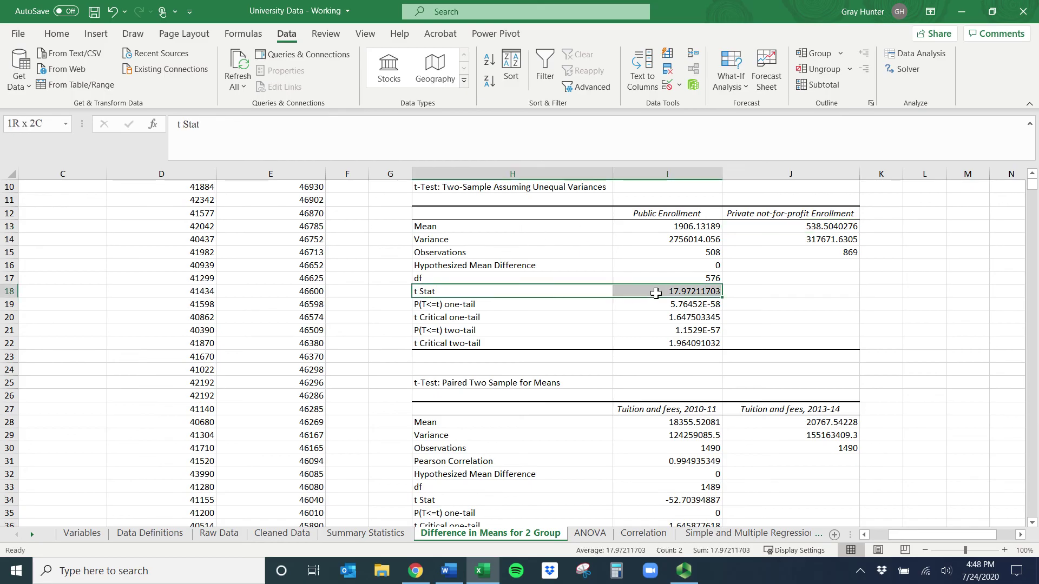
{"action": "key", "text": "ctrl+b"}
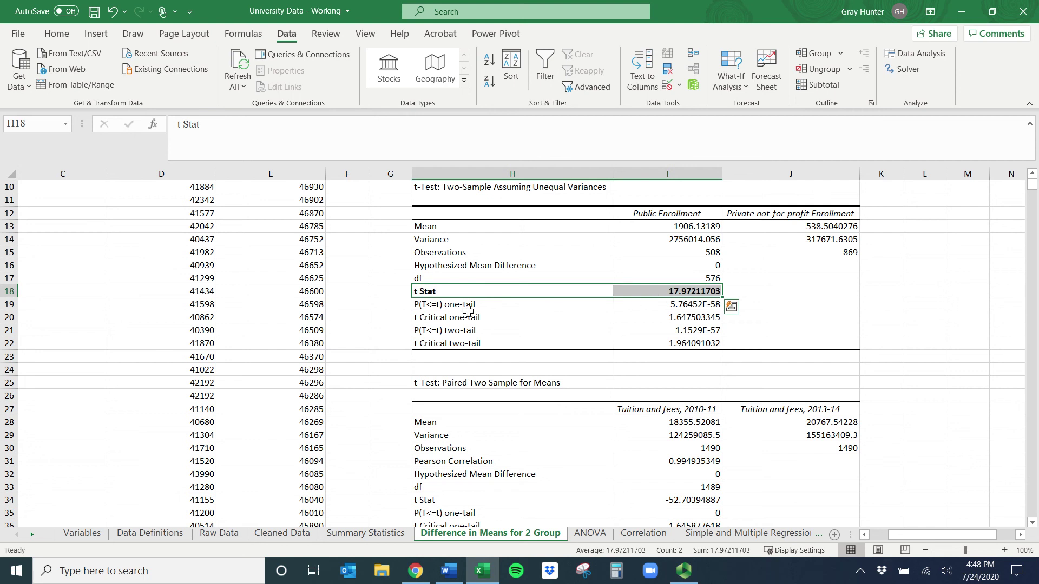
{"action": "left_click", "coordinate": [435, 320]}
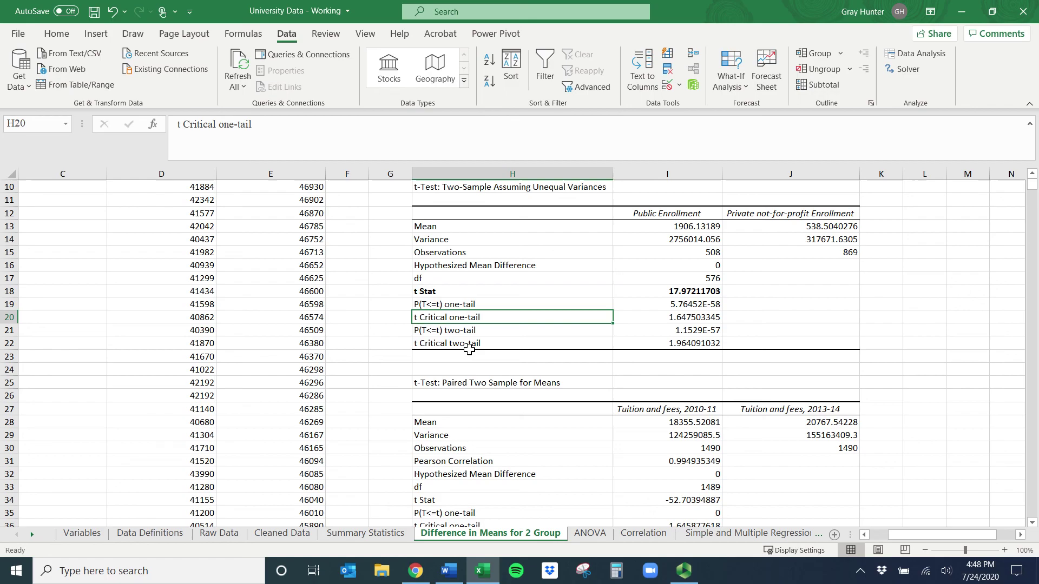
{"action": "left_click_drag", "start_coordinate": [449, 341], "coordinate": [713, 343]}
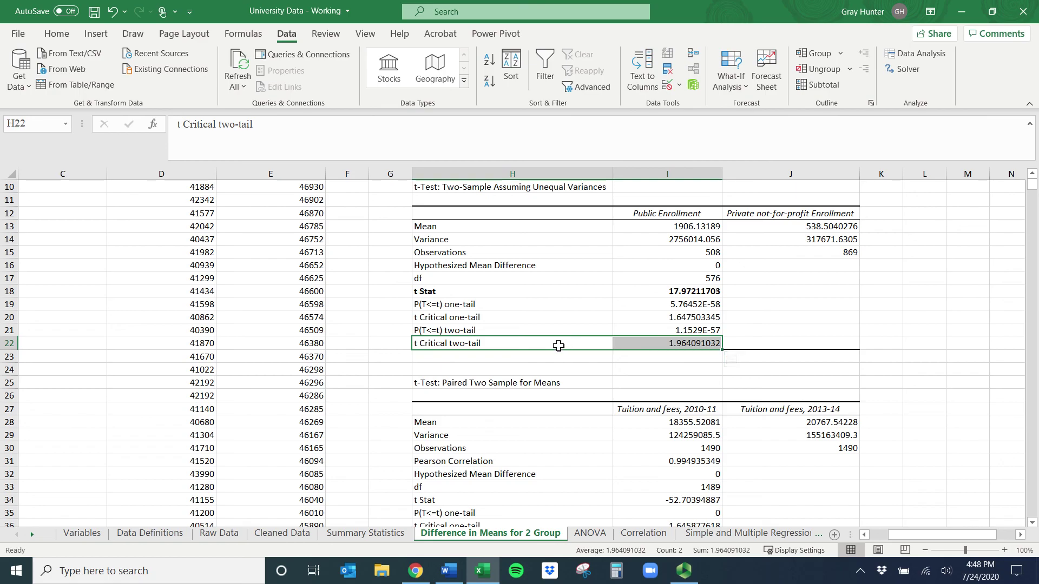
{"action": "key", "text": "ctrl+b"}
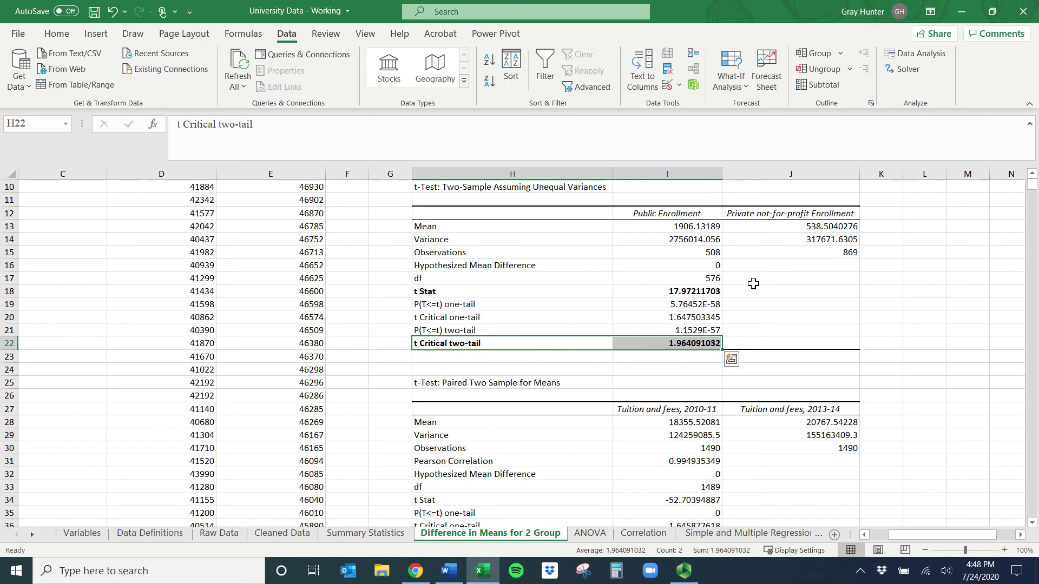
Step: Compare the mean enrollments of public and private not-for-profit colleges in the unequal-variances t-test output
{"action": "left_click_drag", "start_coordinate": [670, 214], "coordinate": [776, 213]}
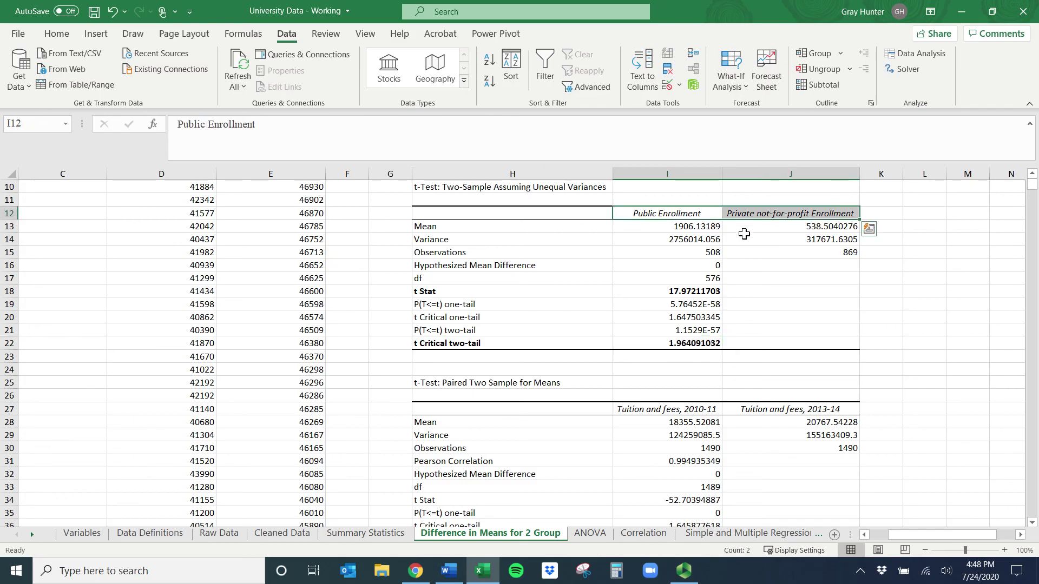
{"action": "left_click", "coordinate": [682, 227]}
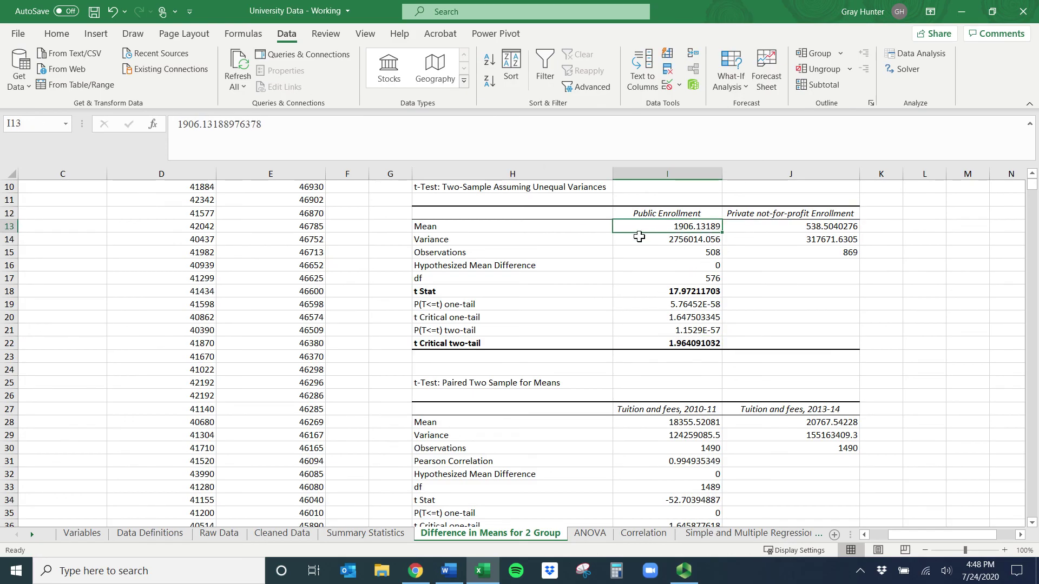
{"action": "left_click", "coordinate": [784, 226]}
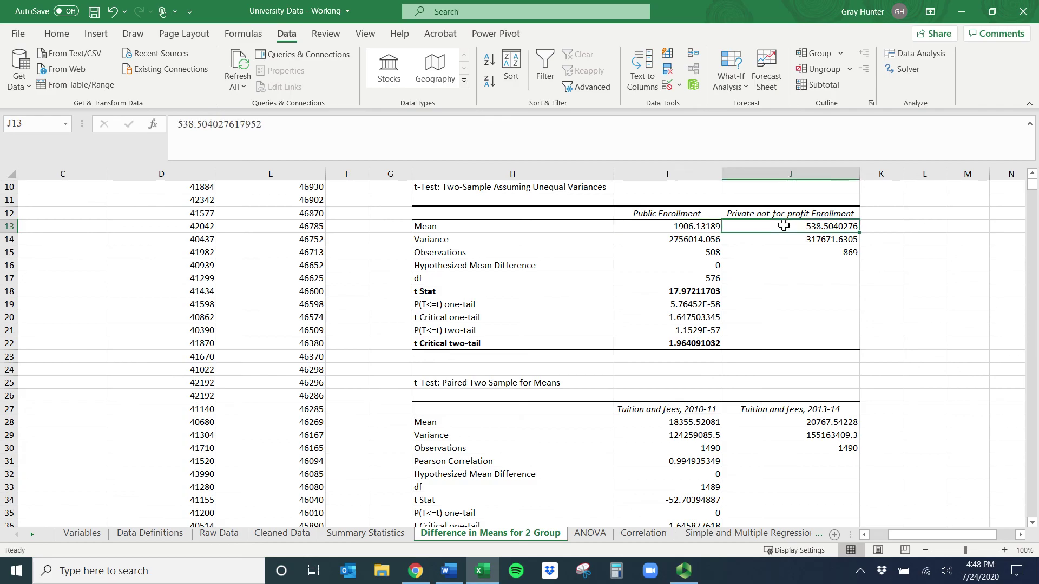
{"action": "left_click", "coordinate": [694, 227]}
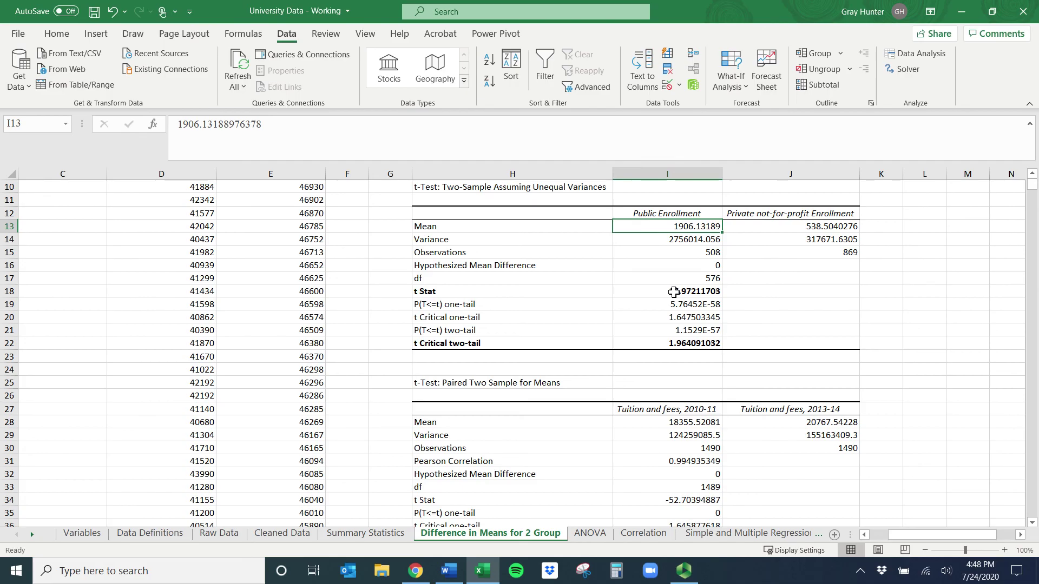
Step: Remove bold from the t Stat and t Critical two-tail labels and bold the P(T<=t) two-tail label and value in the enrollment t-test
{"action": "left_click", "coordinate": [444, 342]}
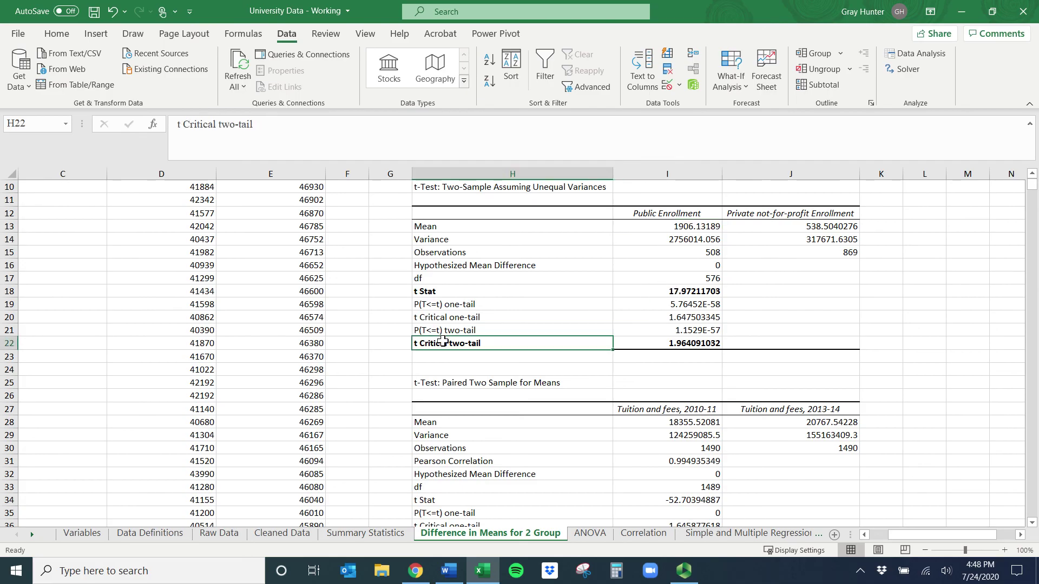
{"action": "left_click", "coordinate": [445, 295]}
{"action": "left_click_drag", "start_coordinate": [433, 331], "coordinate": [707, 327]}
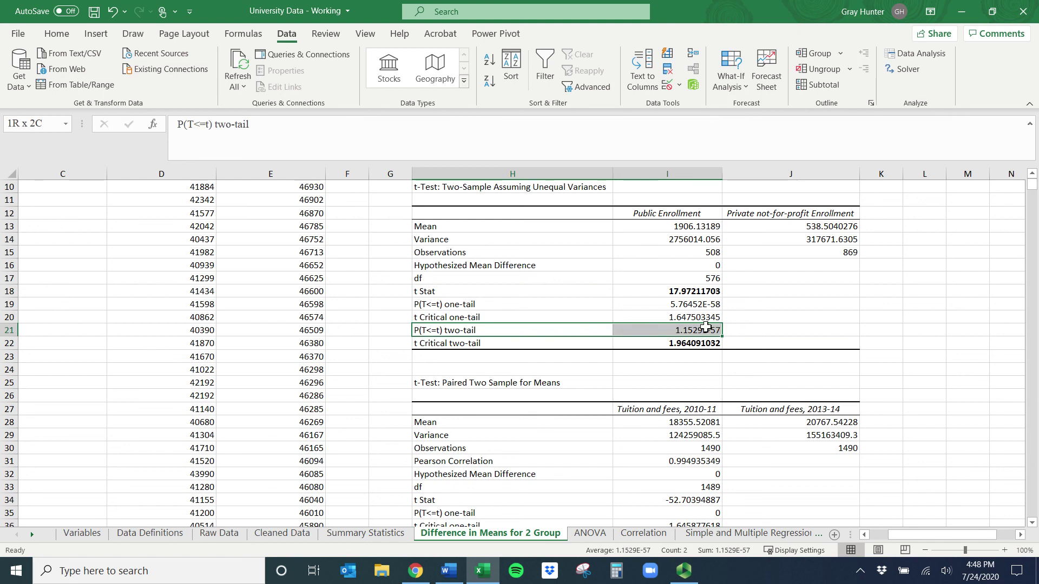
{"action": "left_click_drag", "start_coordinate": [506, 305], "coordinate": [699, 305]}
{"action": "left_click_drag", "start_coordinate": [543, 328], "coordinate": [655, 332]}
{"action": "key", "text": "ctrl+q"}
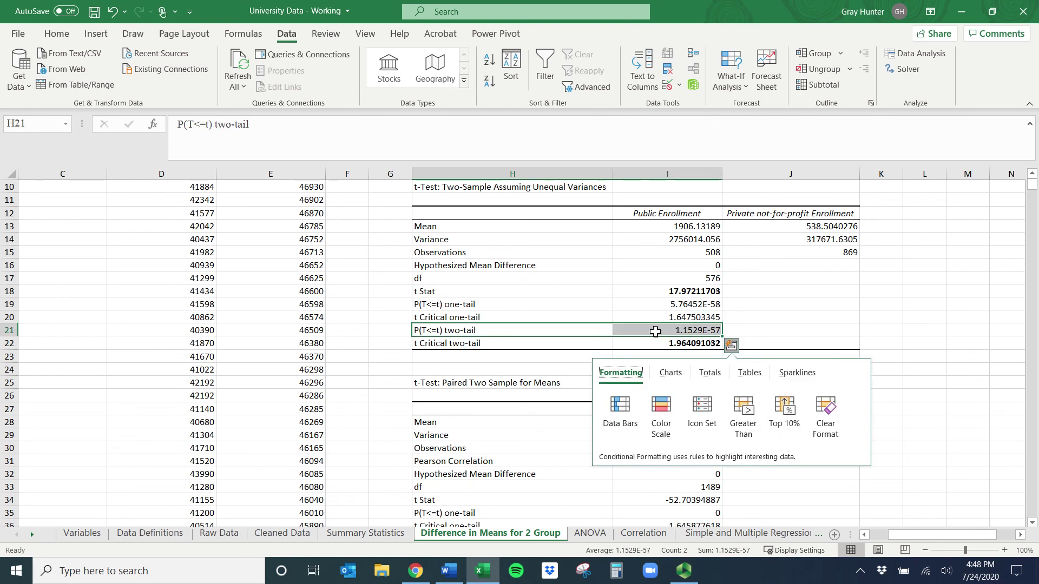
{"action": "left_click", "coordinate": [656, 332]}
{"action": "key", "text": "ctrl+b"}
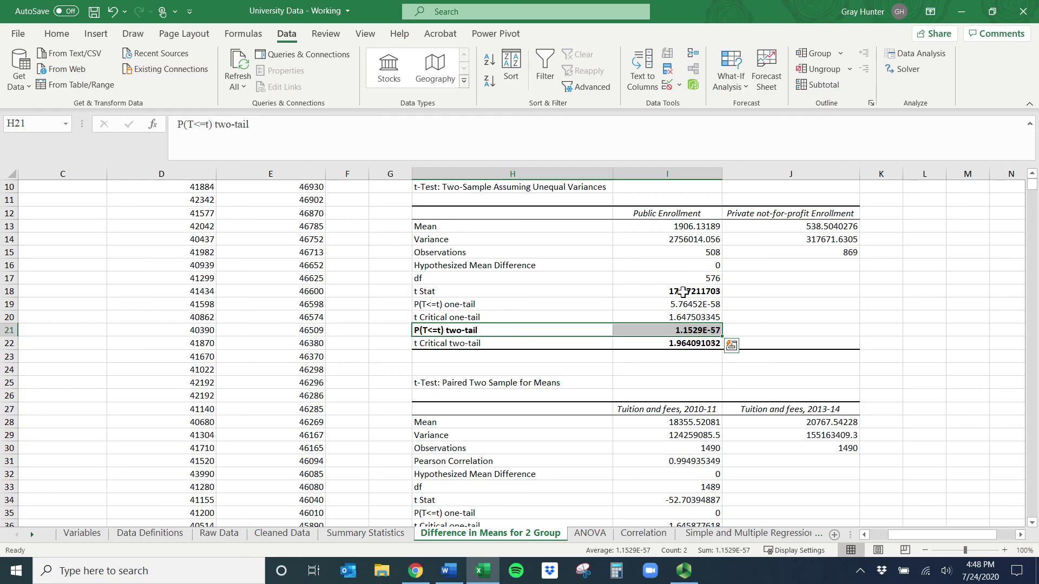
Step: Review the tuition and fees objective in the Objectives text box and the Mean row of the paired t-test output
{"action": "left_click", "coordinate": [680, 228]}
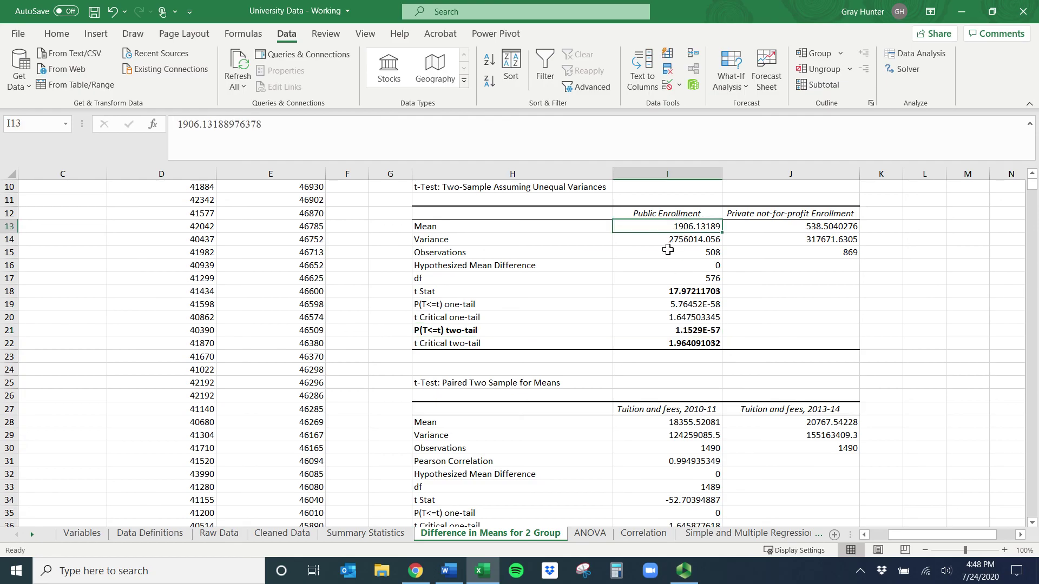
{"action": "left_click", "coordinate": [507, 383]}
{"action": "scroll", "coordinate": [514, 376], "scroll_direction": "up", "scroll_amount": 1}
{"action": "scroll", "coordinate": [514, 377], "scroll_direction": "up", "scroll_amount": 3}
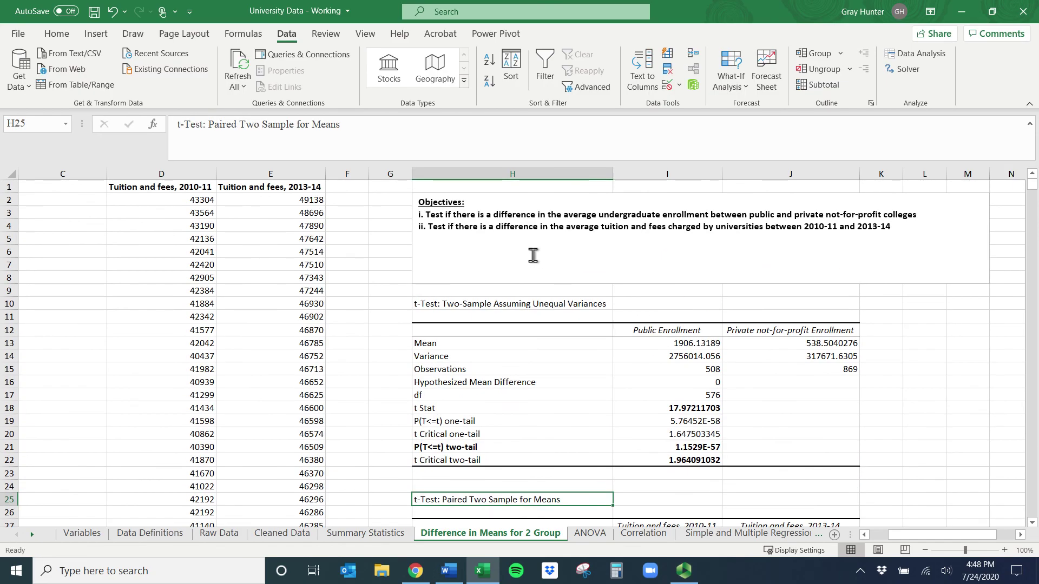
{"action": "left_click_drag", "start_coordinate": [601, 229], "coordinate": [652, 230]}
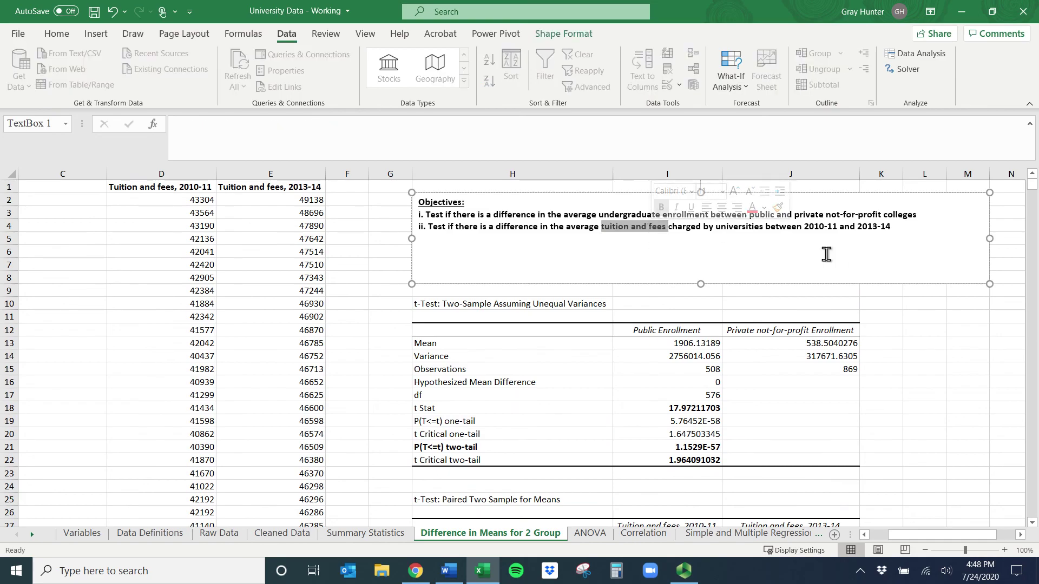
{"action": "scroll", "coordinate": [800, 239], "scroll_direction": "down", "scroll_amount": 6}
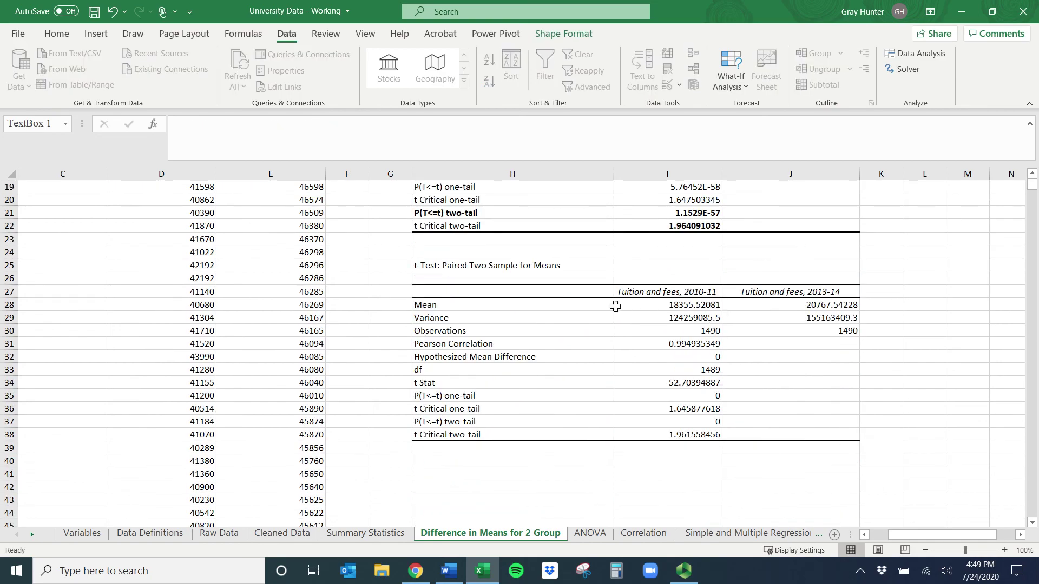
{"action": "left_click_drag", "start_coordinate": [459, 306], "coordinate": [781, 301]}
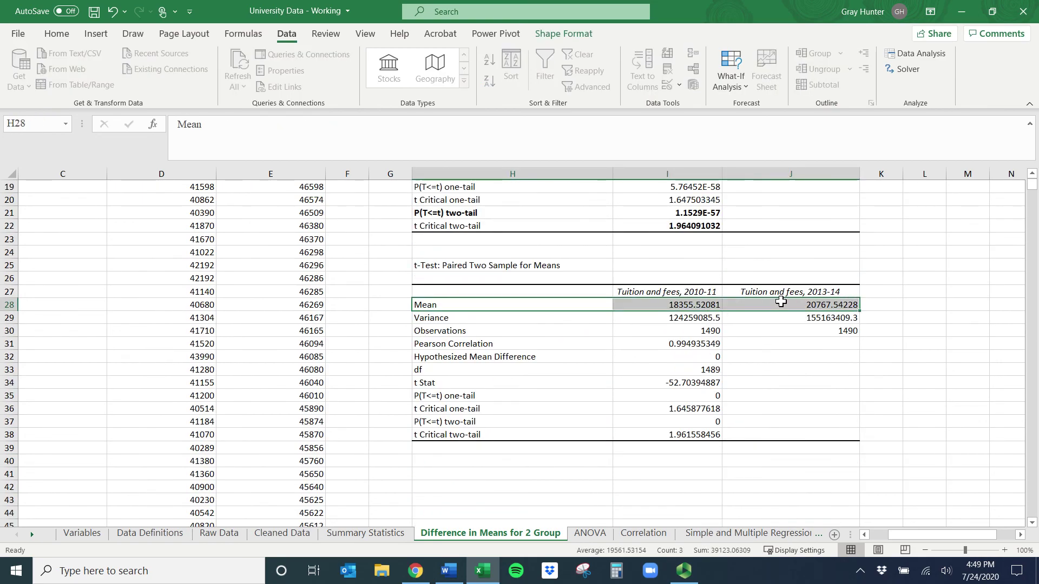
Step: Bold the t Stat and t Critical two-tail labels and values in the paired tuition t-test
{"action": "left_click_drag", "start_coordinate": [445, 382], "coordinate": [644, 379]}
{"action": "key", "text": "ctrl+b"}
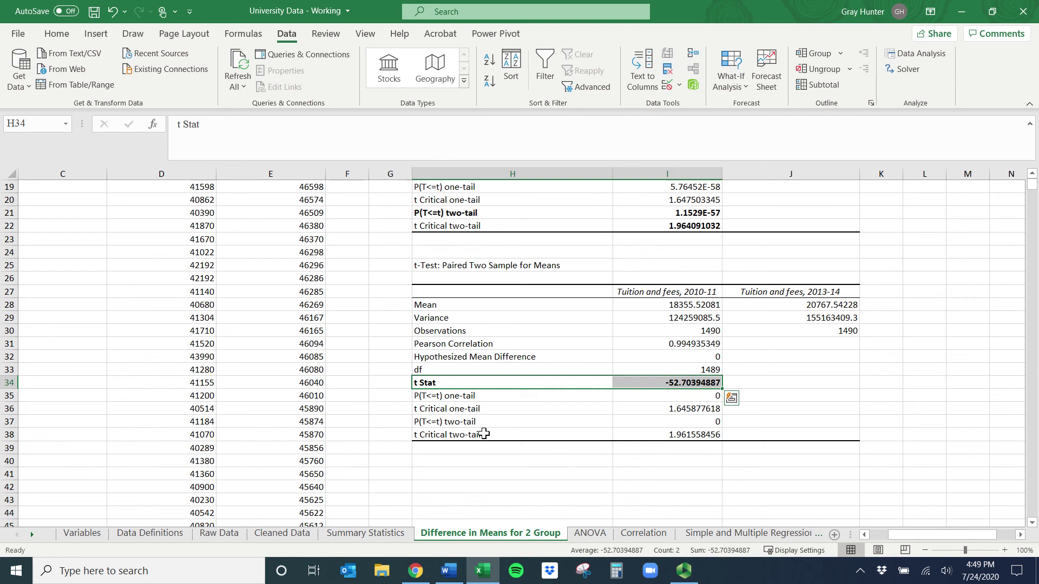
{"action": "left_click_drag", "start_coordinate": [469, 436], "coordinate": [630, 429]}
{"action": "key", "text": "ctrl+b"}
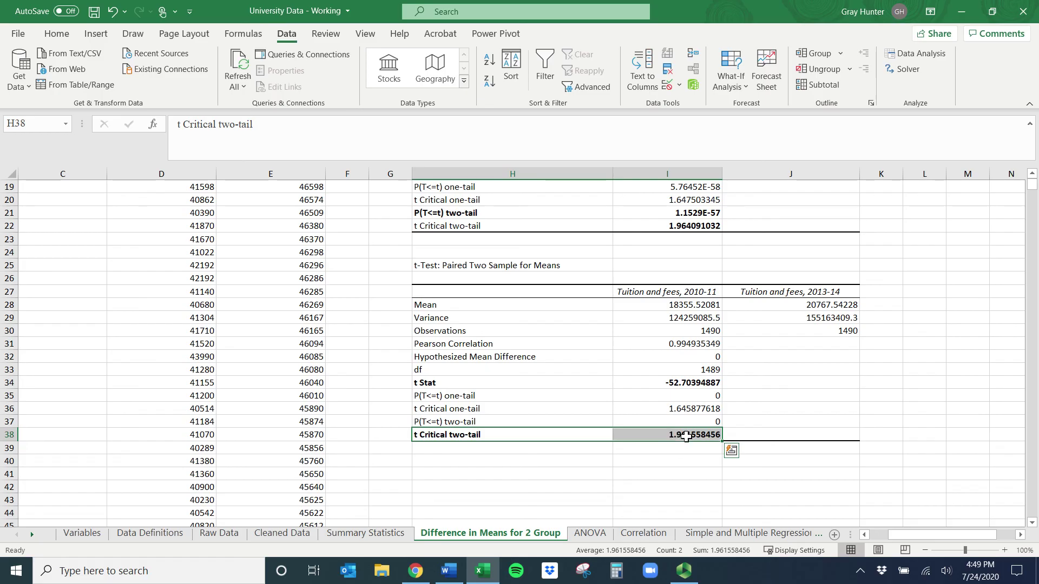
Step: Compare the 2010-11 and 2013-14 tuition means and check the two-tail p-value in the paired t-test output
{"action": "left_click", "coordinate": [669, 307]}
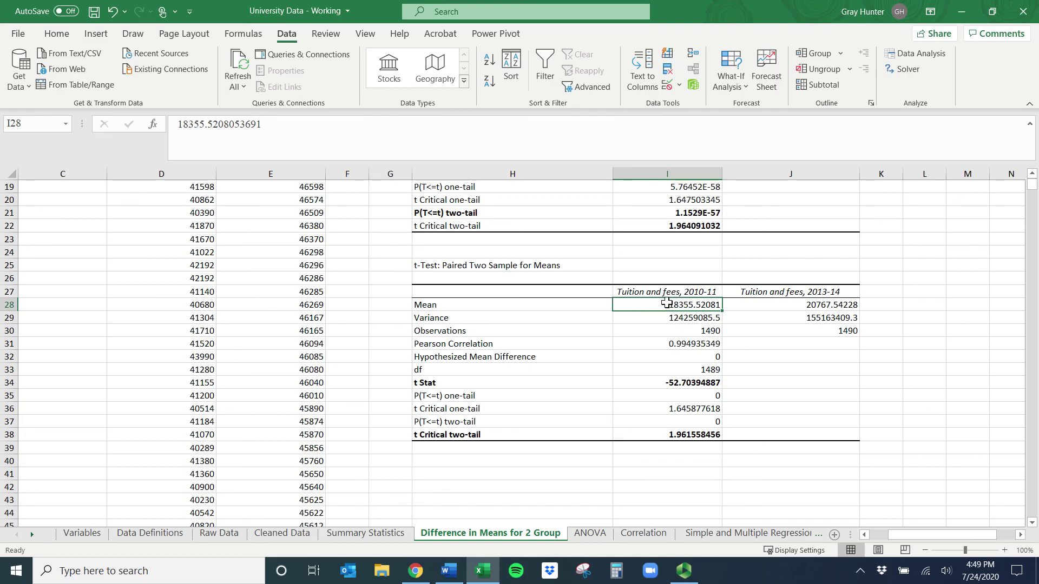
{"action": "left_click", "coordinate": [759, 291]}
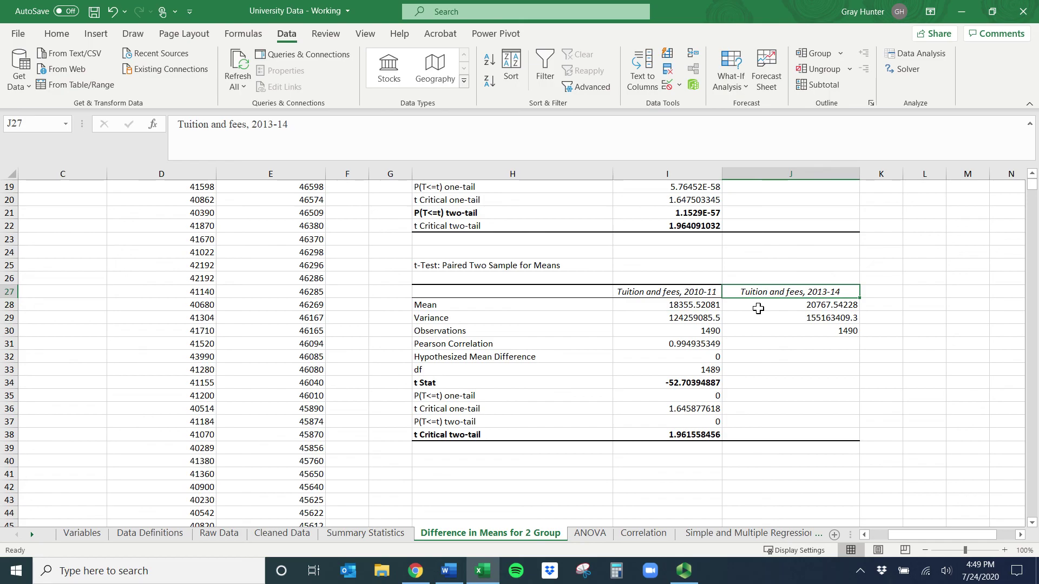
{"action": "left_click", "coordinate": [758, 309]}
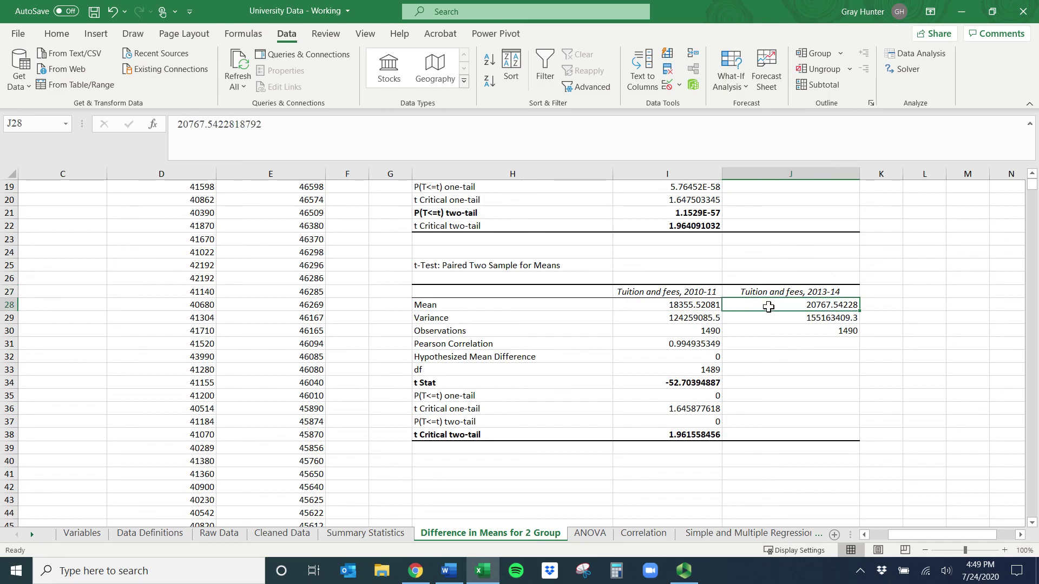
{"action": "left_click_drag", "start_coordinate": [773, 293], "coordinate": [779, 304]}
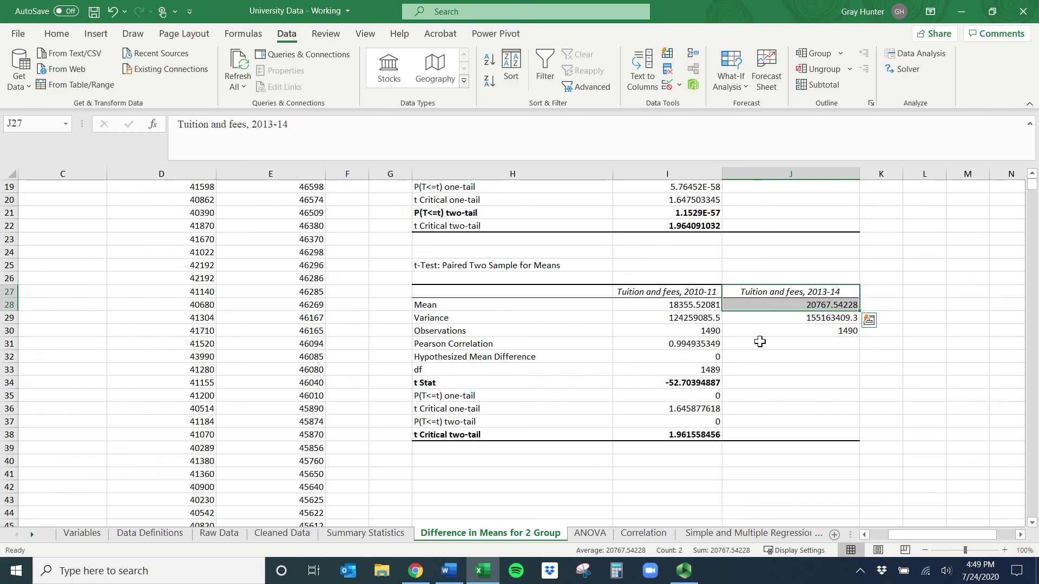
{"action": "left_click_drag", "start_coordinate": [439, 421], "coordinate": [633, 420]}
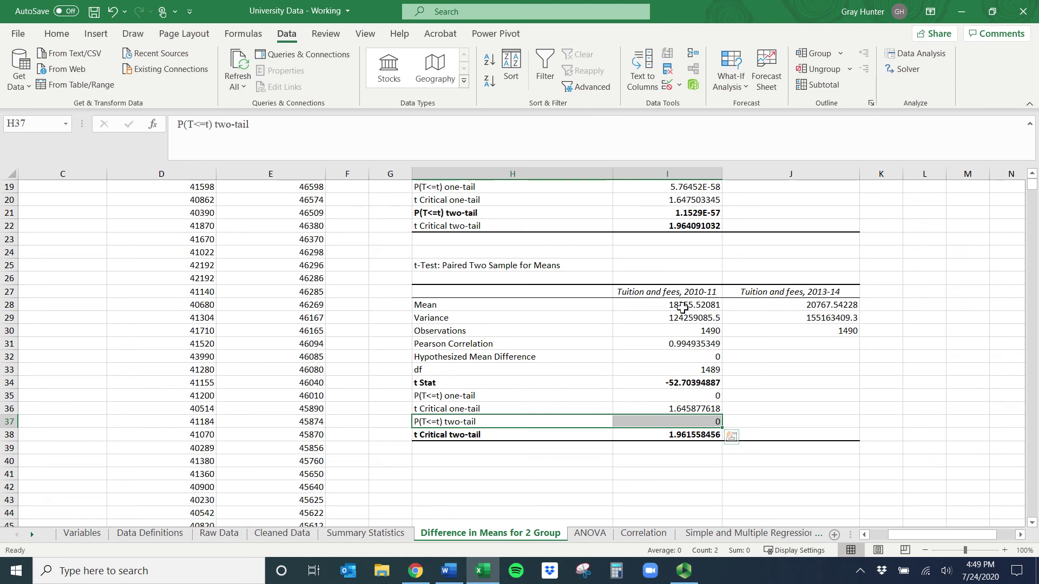
{"action": "left_click_drag", "start_coordinate": [674, 305], "coordinate": [736, 305]}
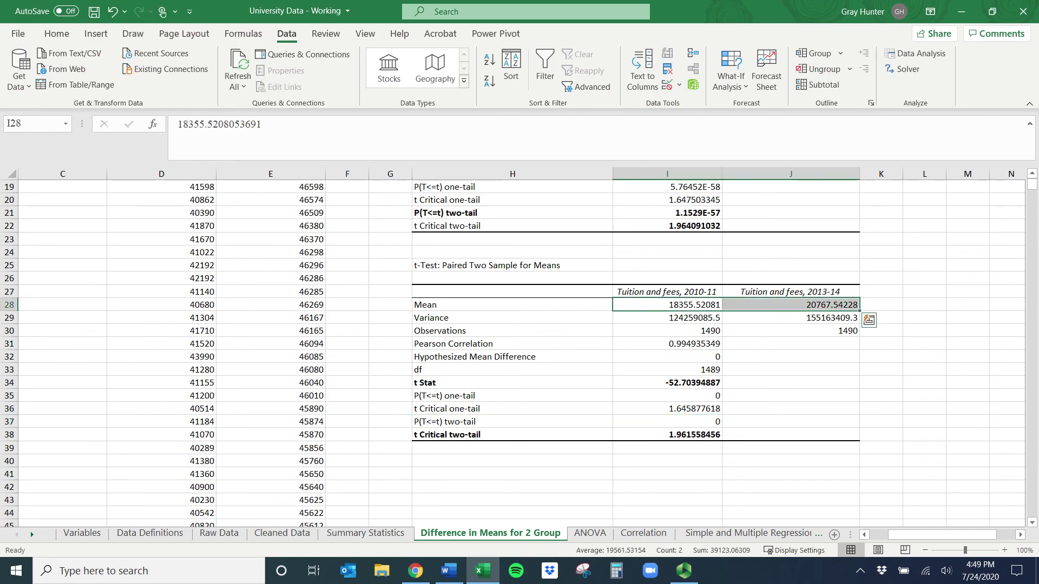